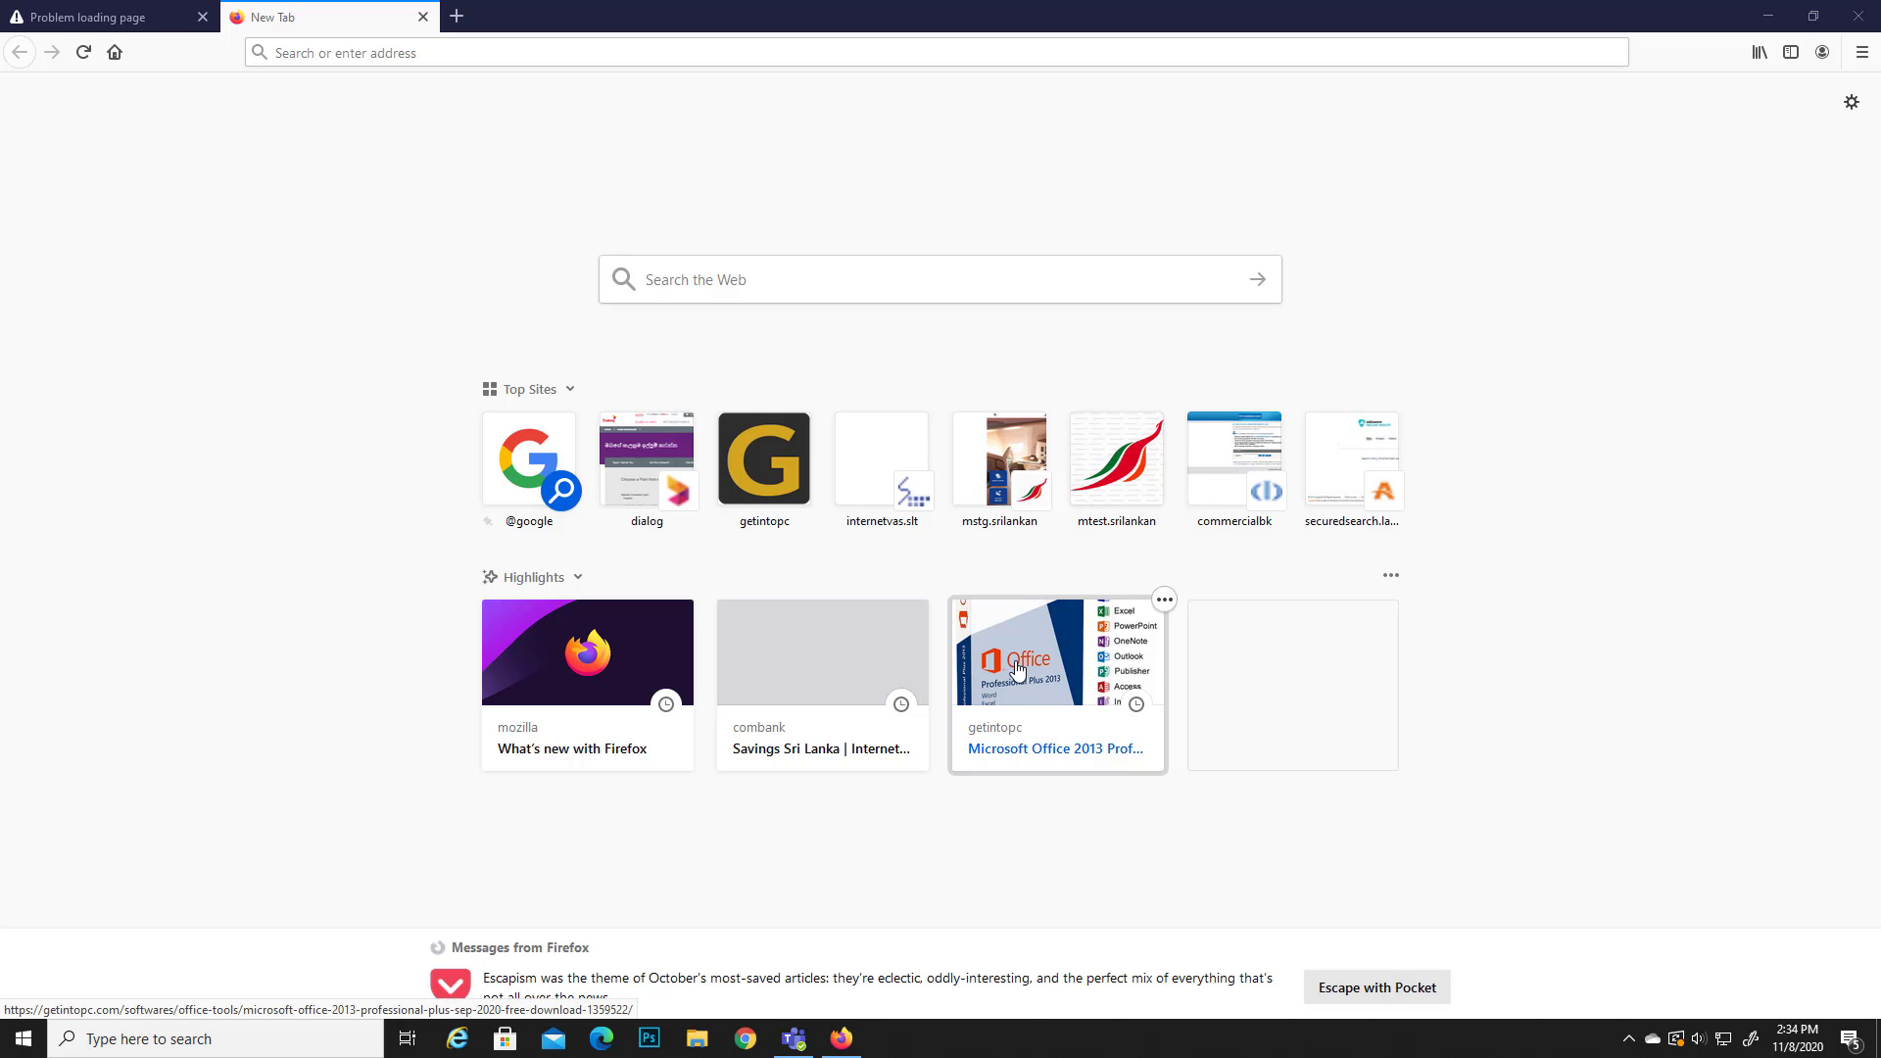
Load localhost in Firefox to confirm no server responds, and close the old failed tab
click(294, 53)
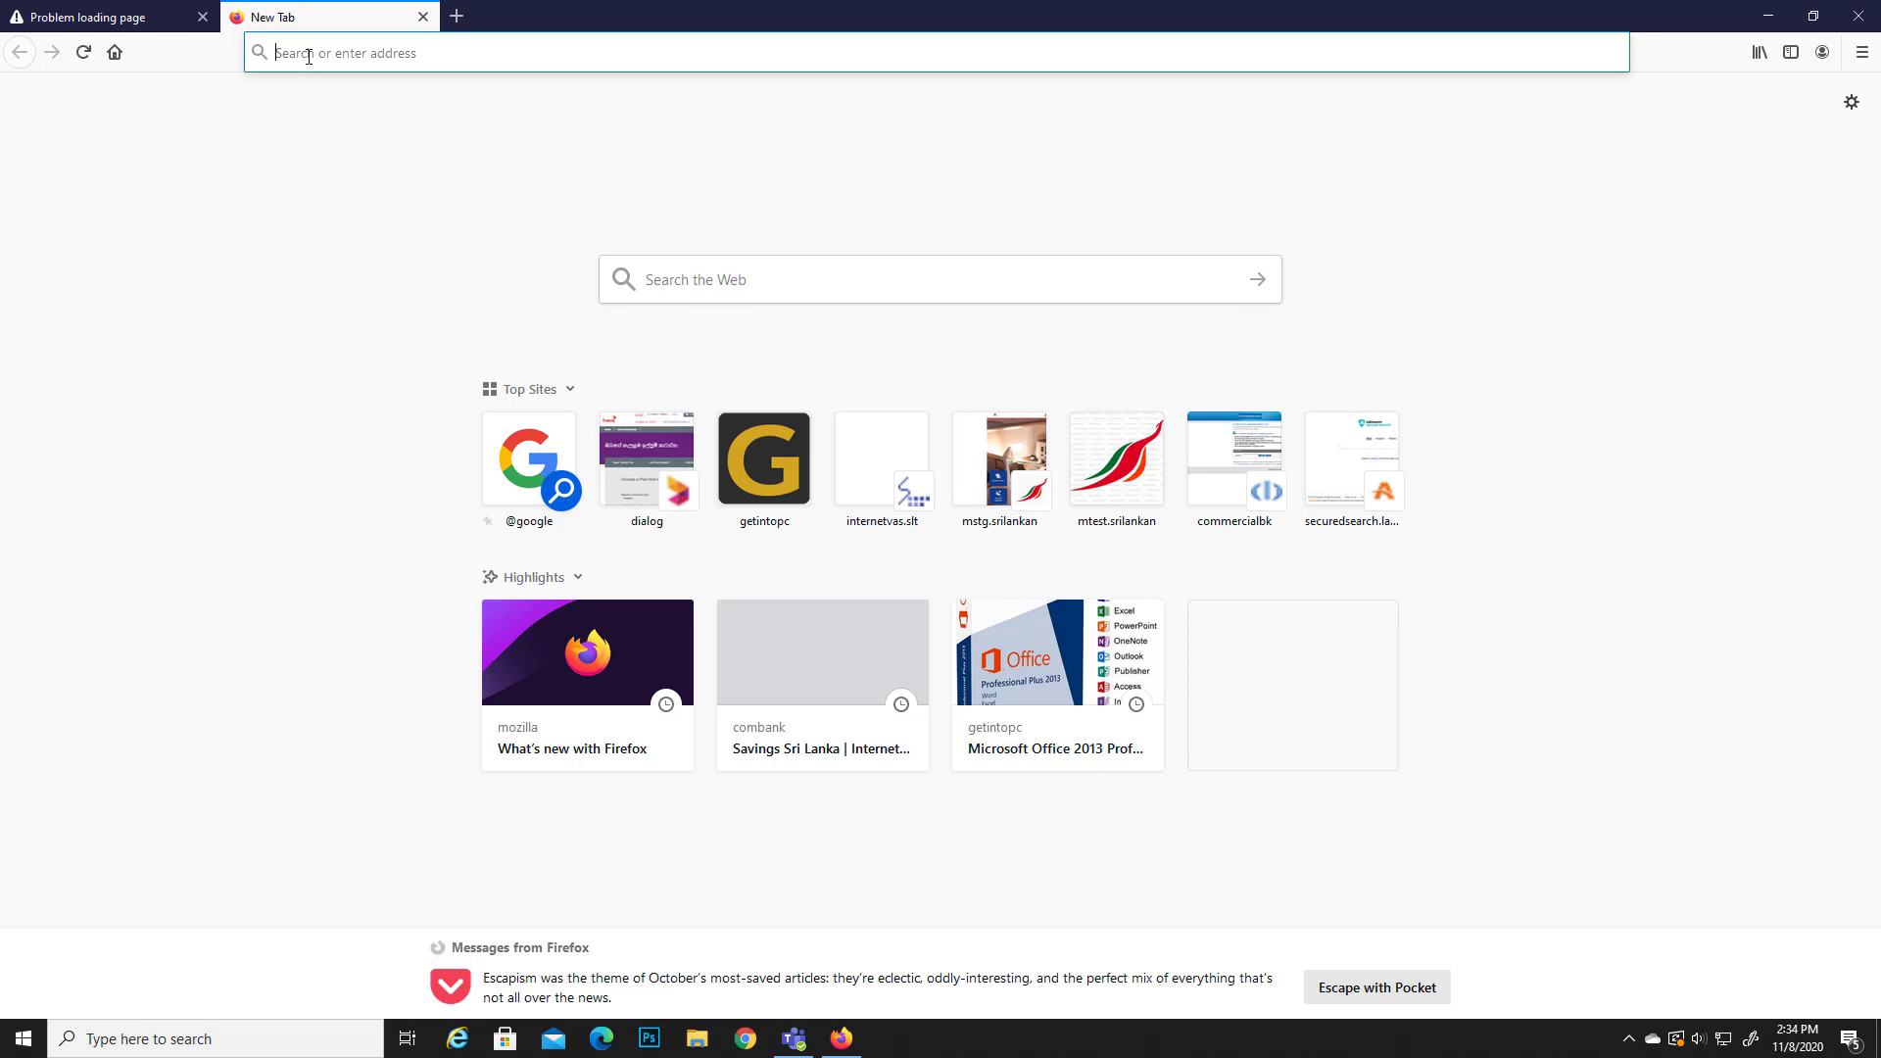
click(86, 178)
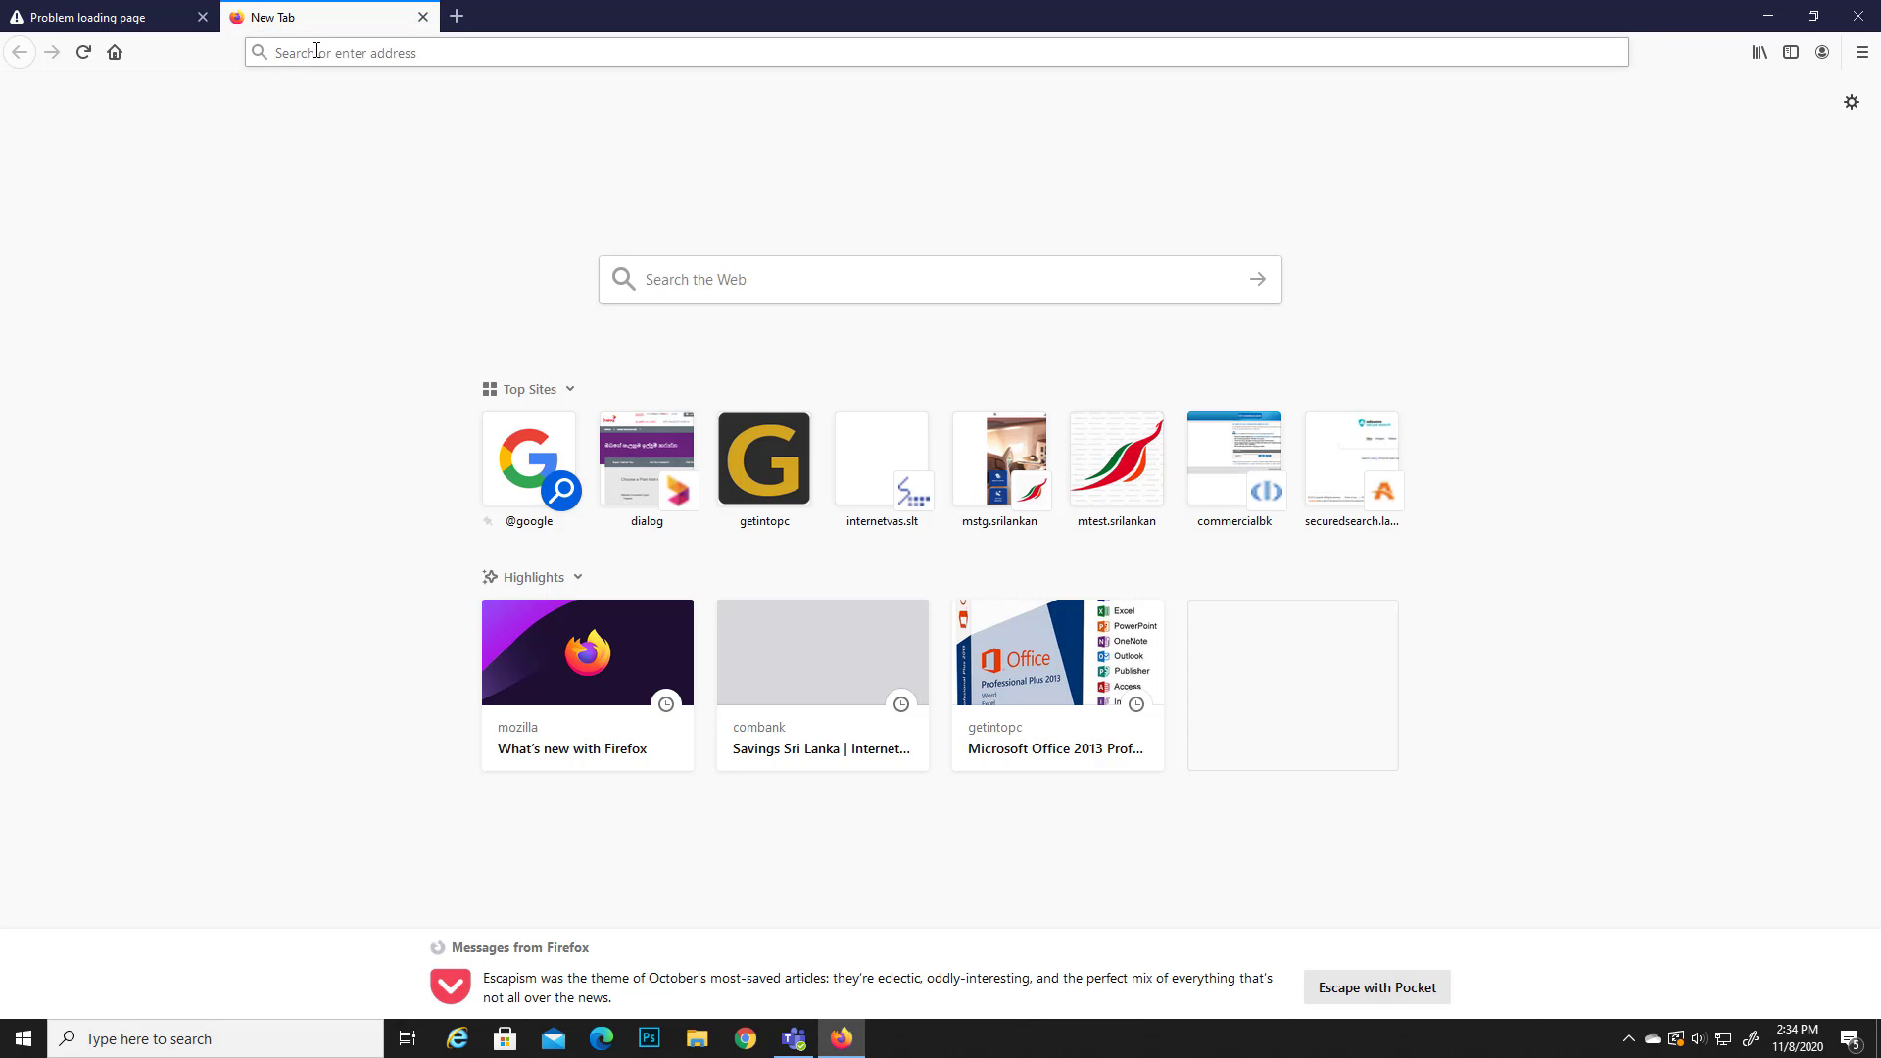
click(315, 51)
text(lo)
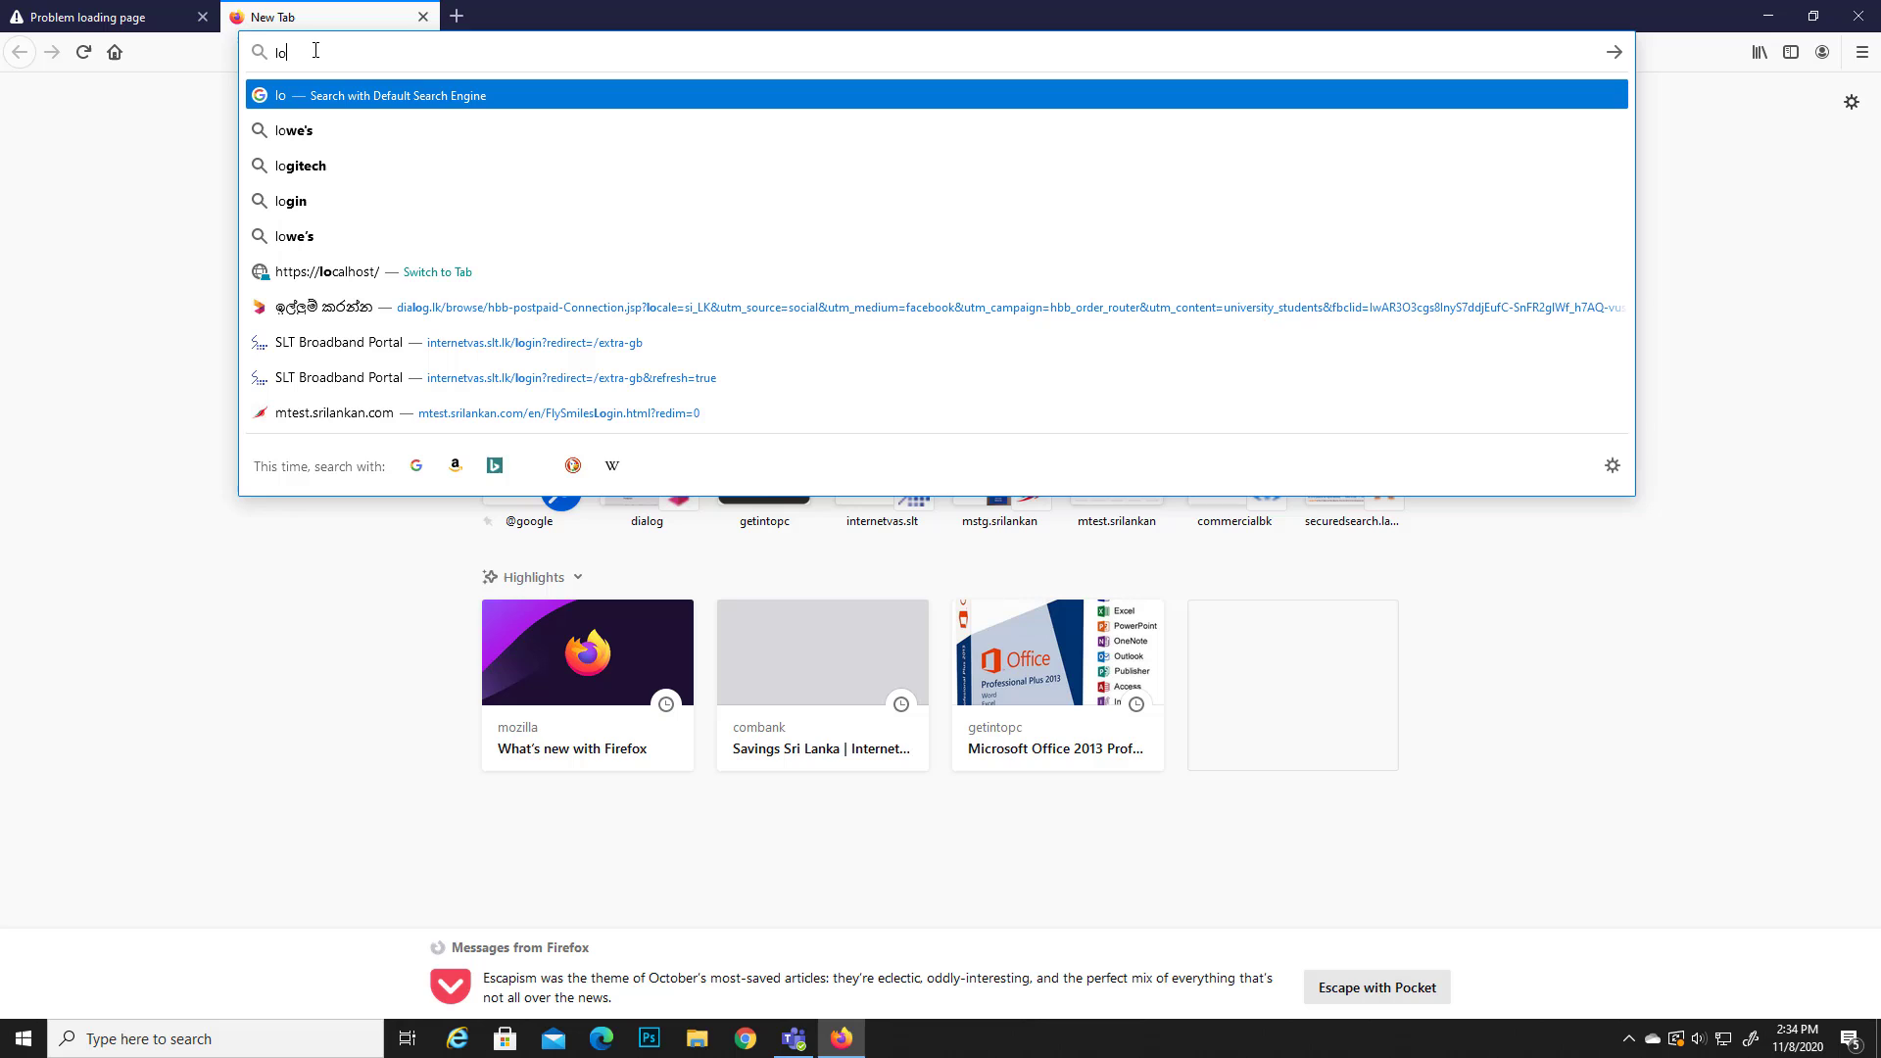
text(c)
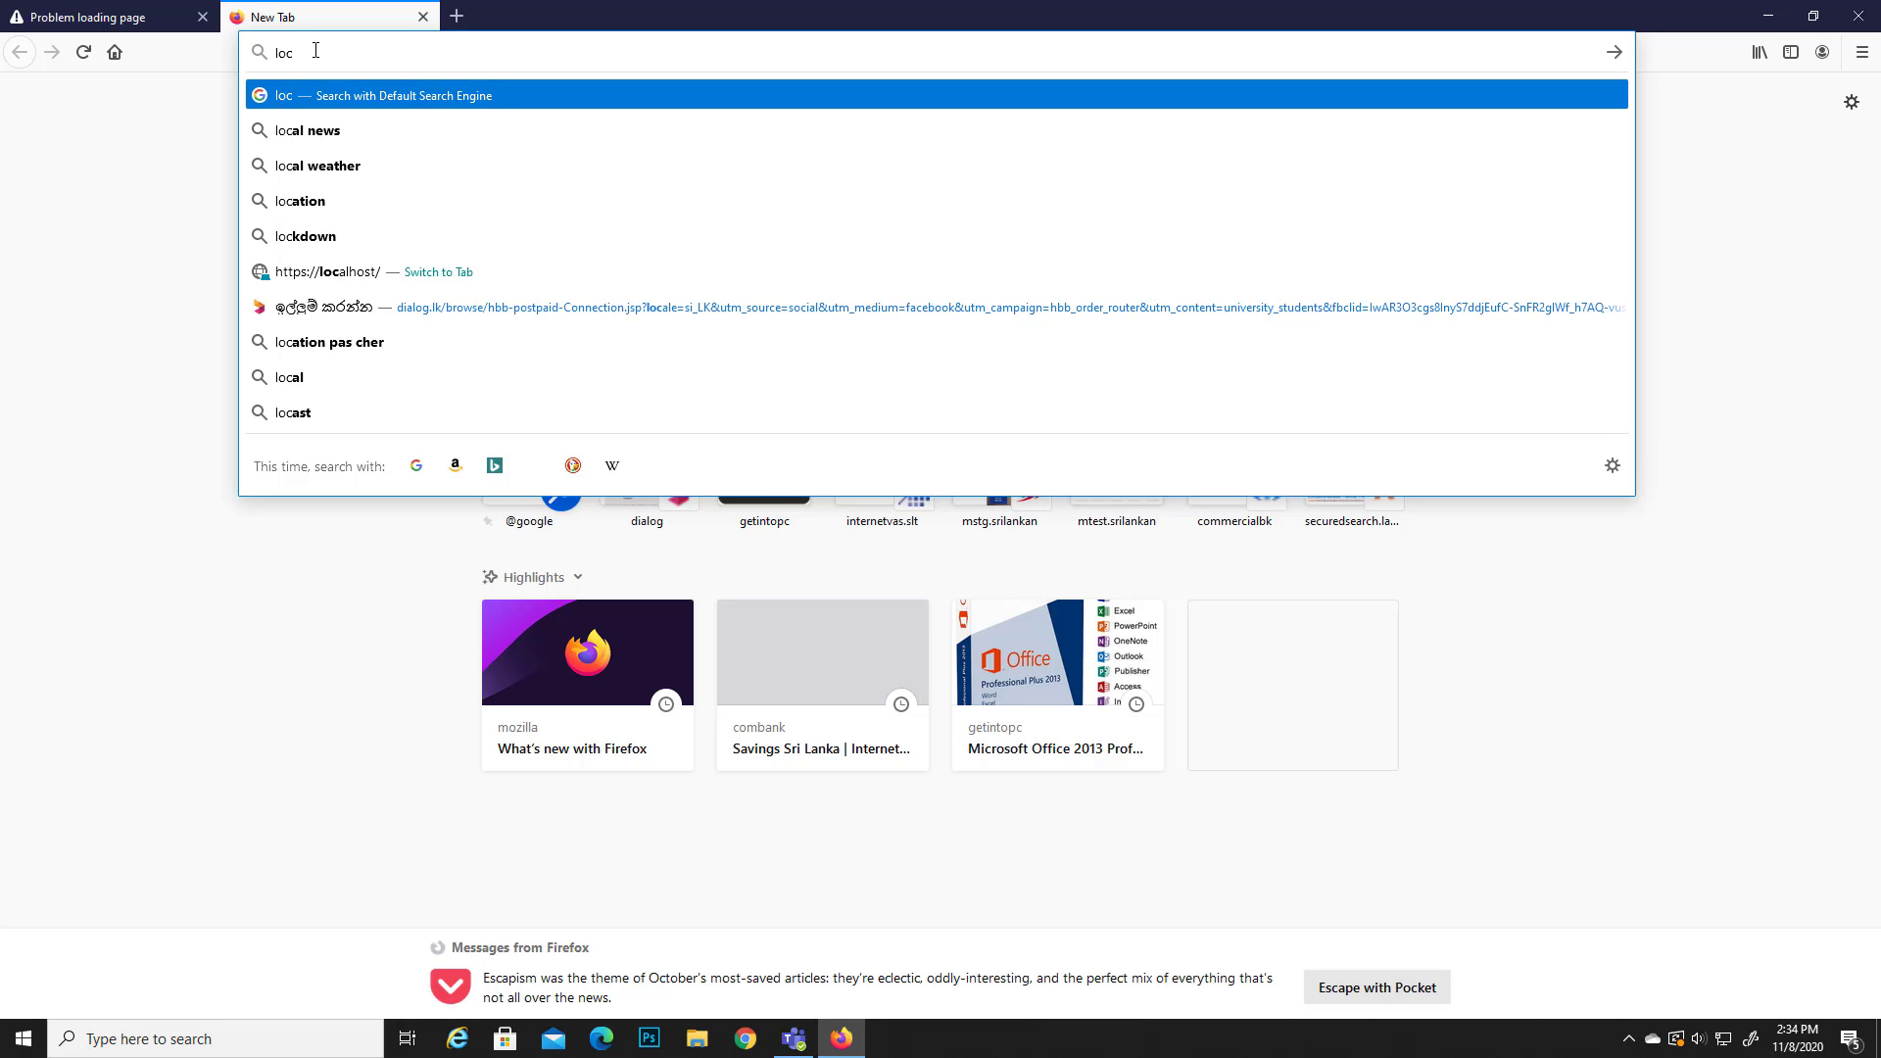
text(alhost)
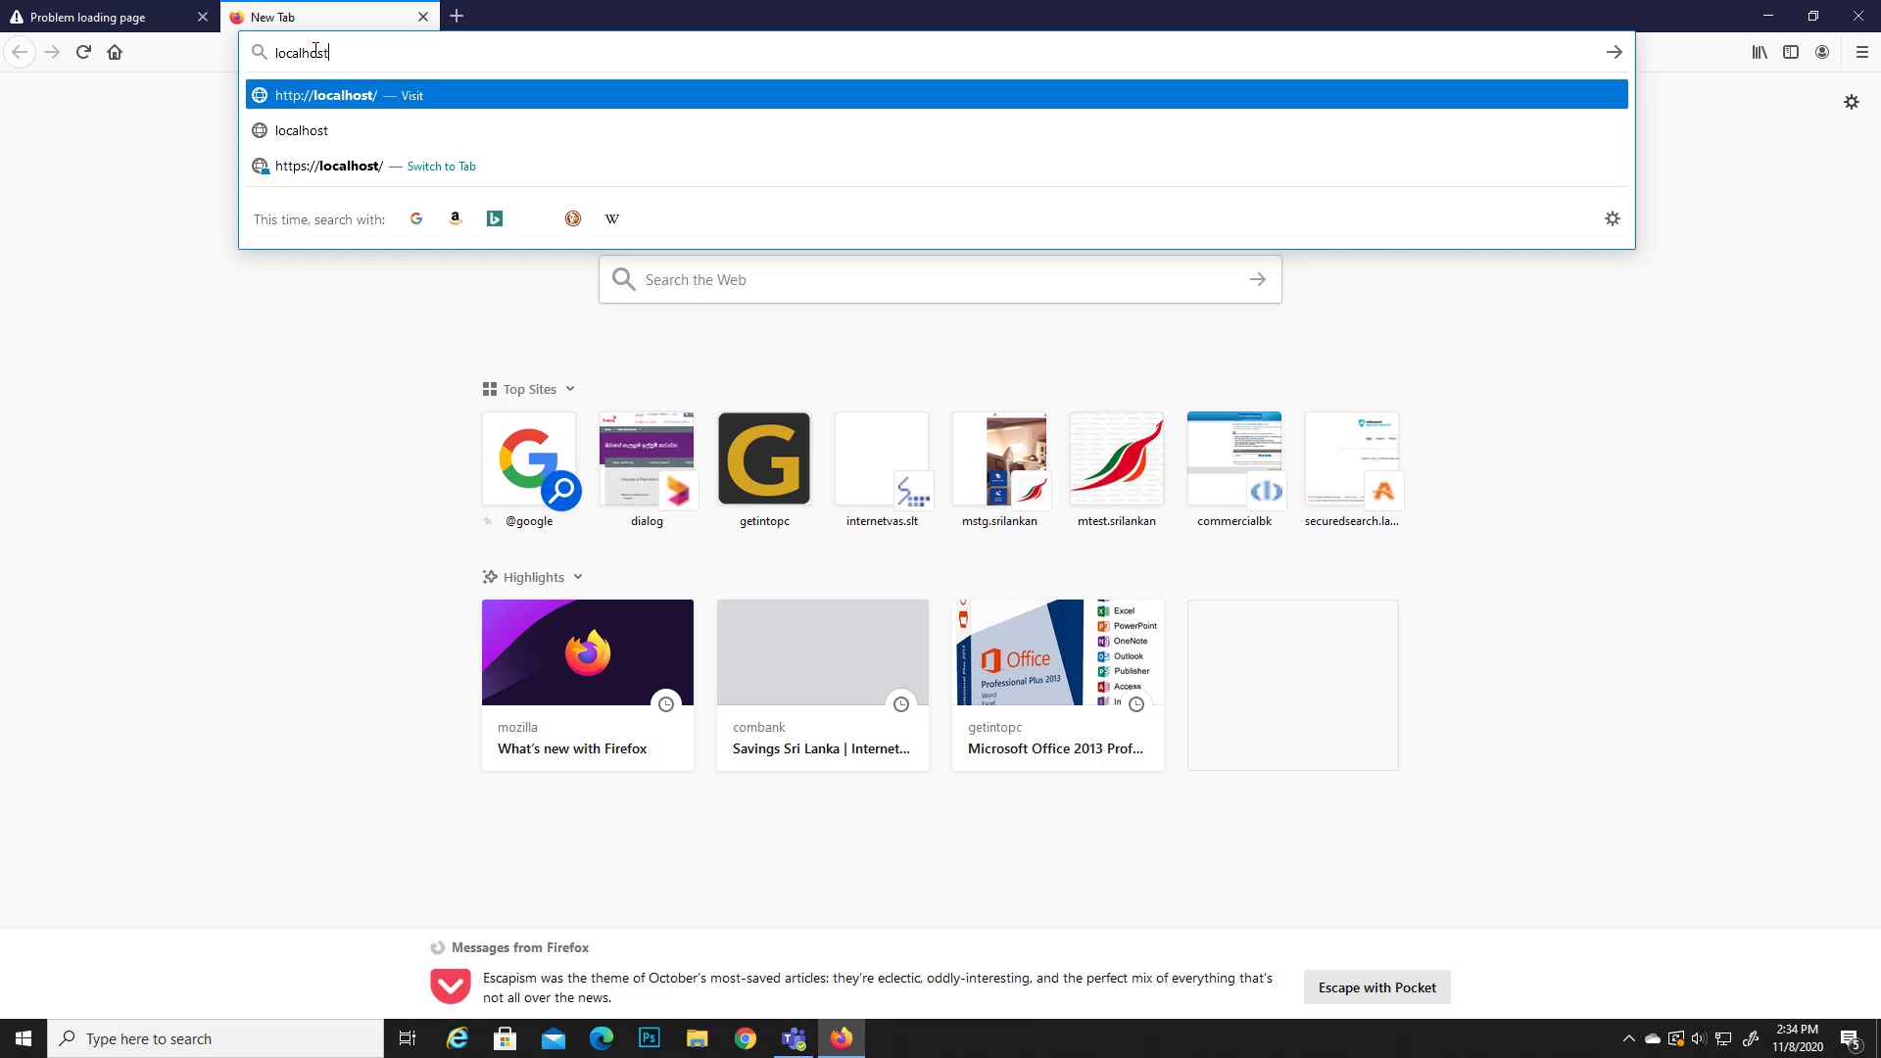
key(Return)
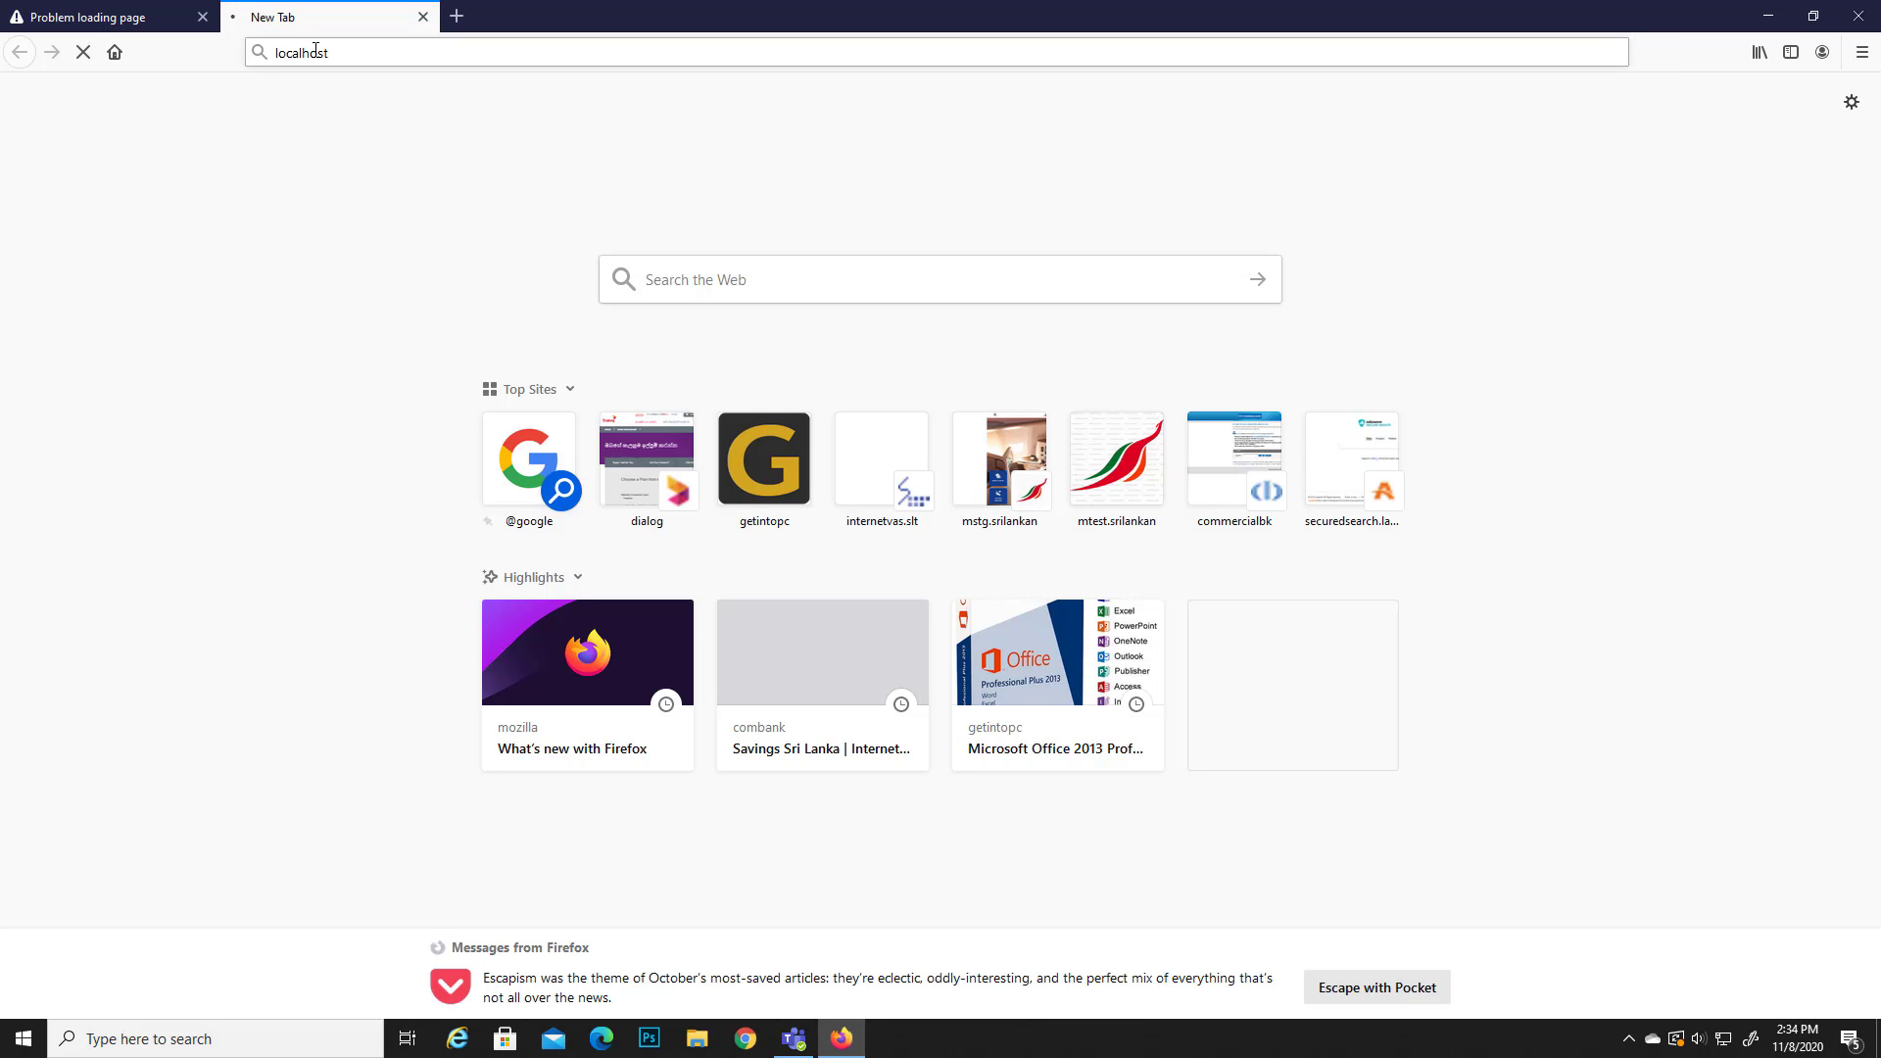
click(203, 17)
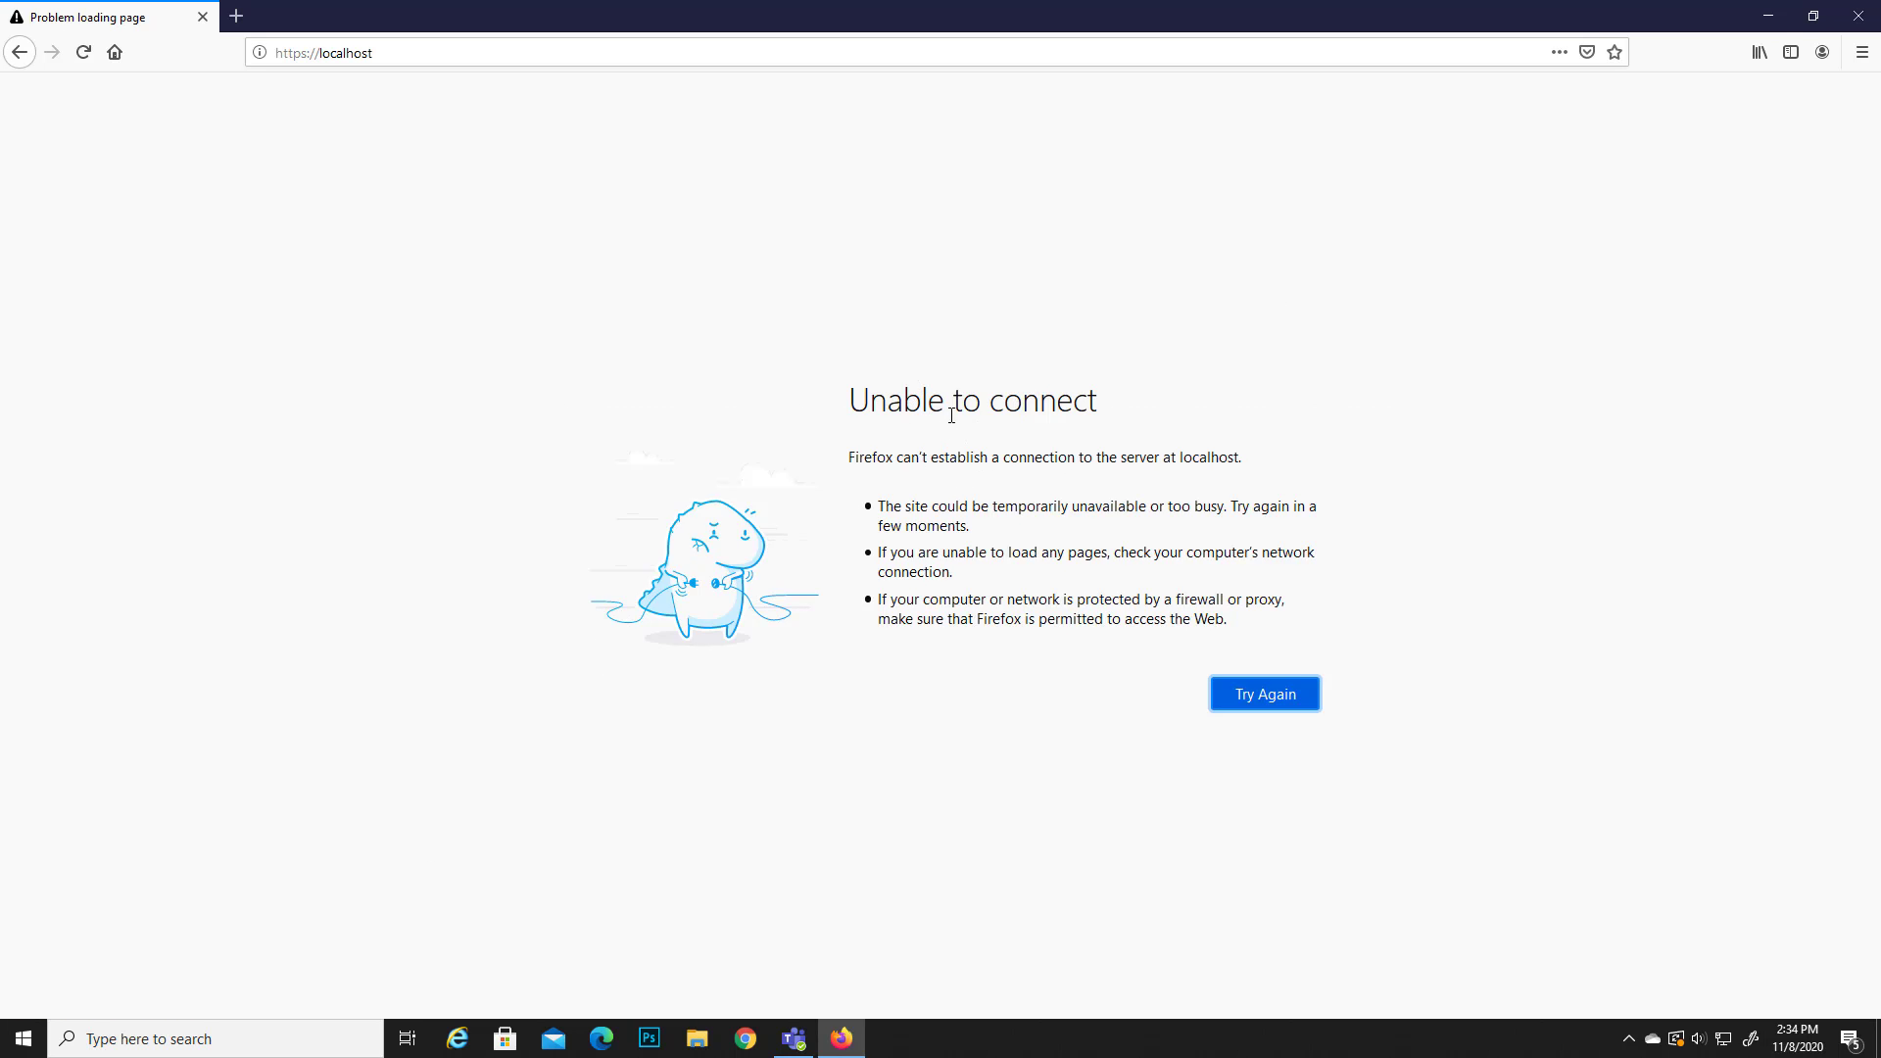
click(210, 1041)
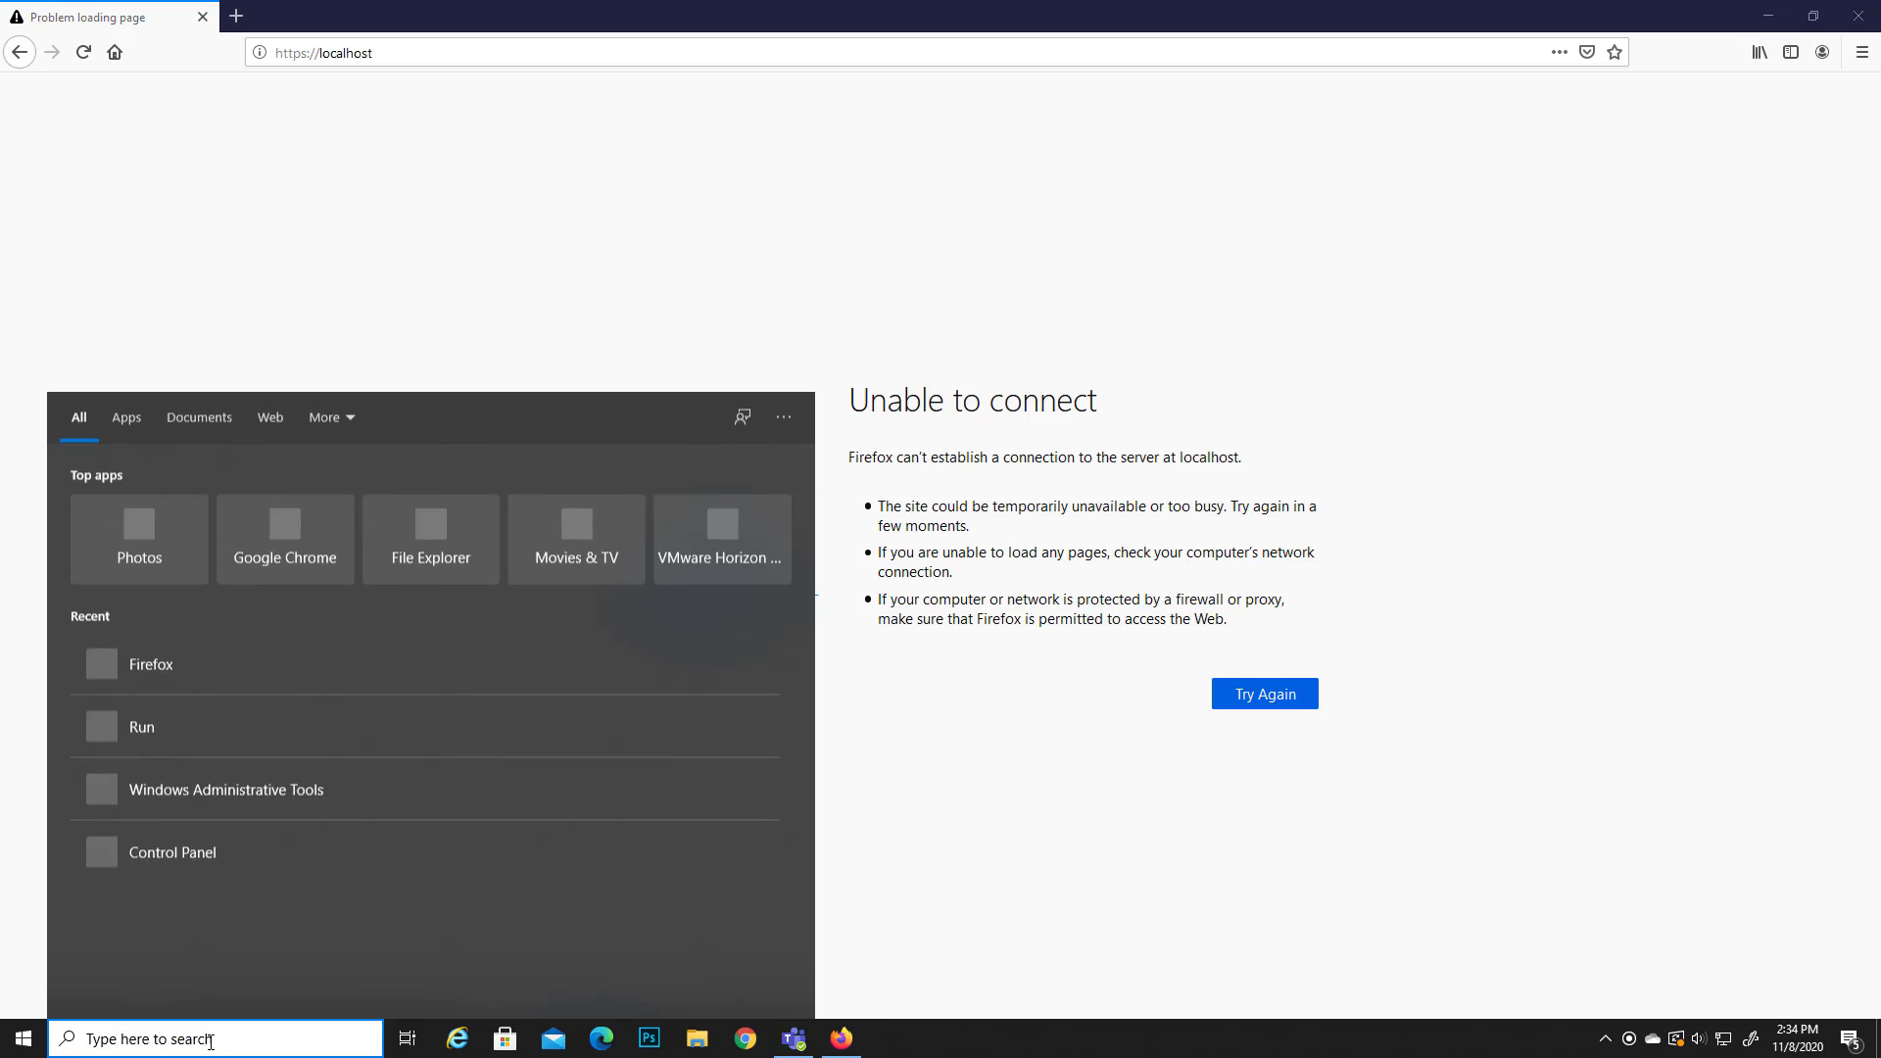
text(iis)
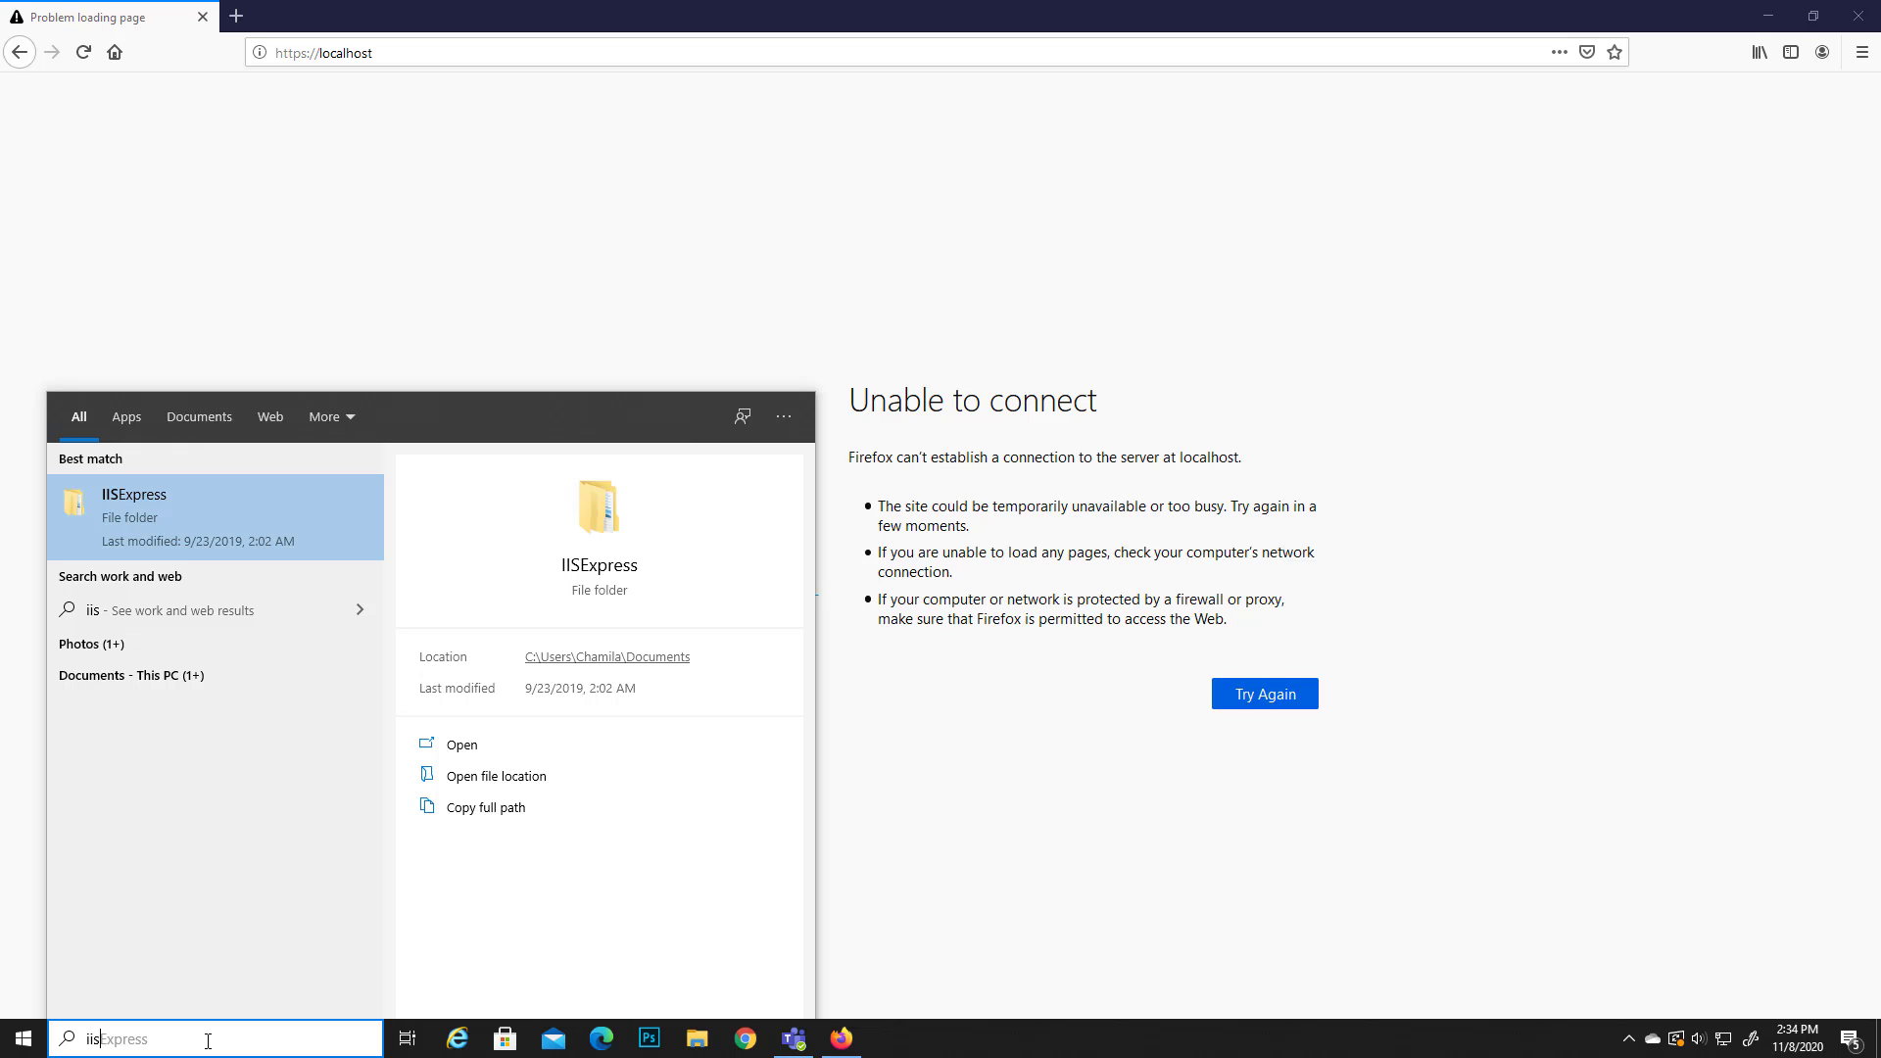
click(965, 960)
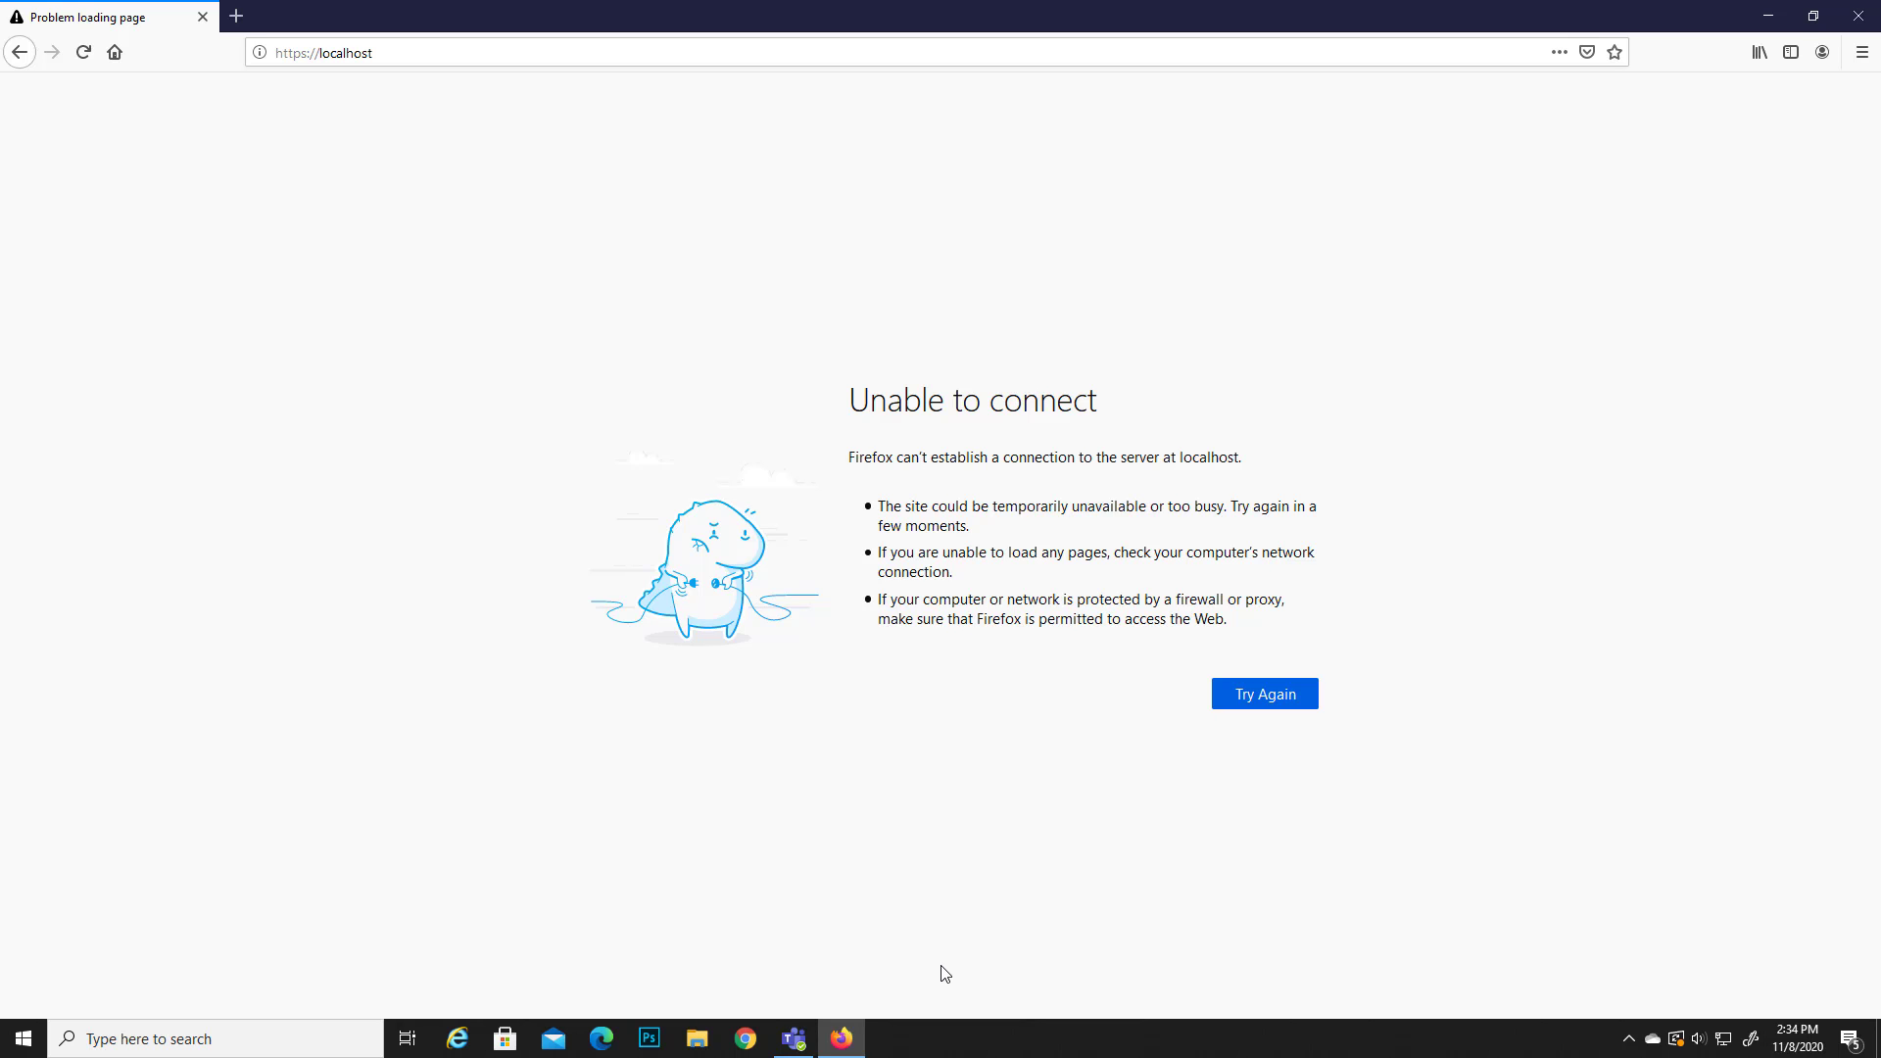
Run appwiz.cpl to open Programs and Features, then bring up Turn Windows features on or off
click(306, 1042)
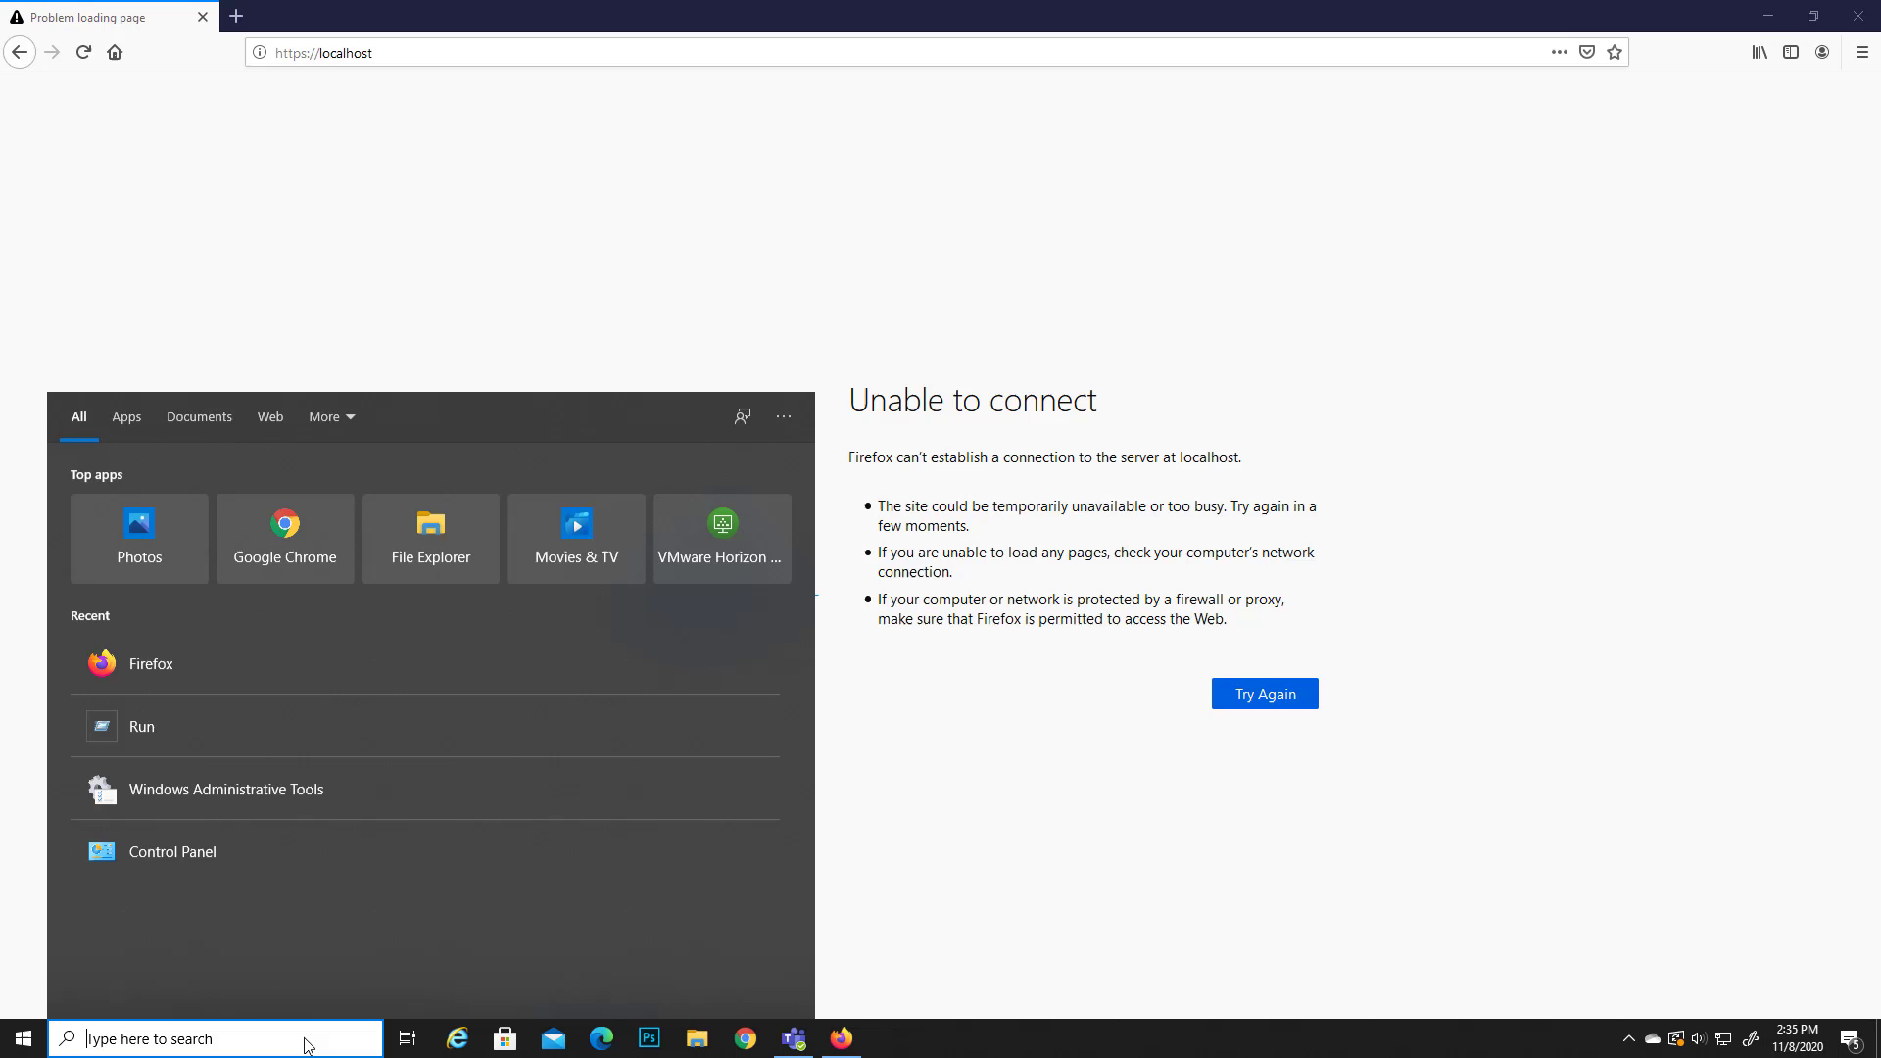
text(run)
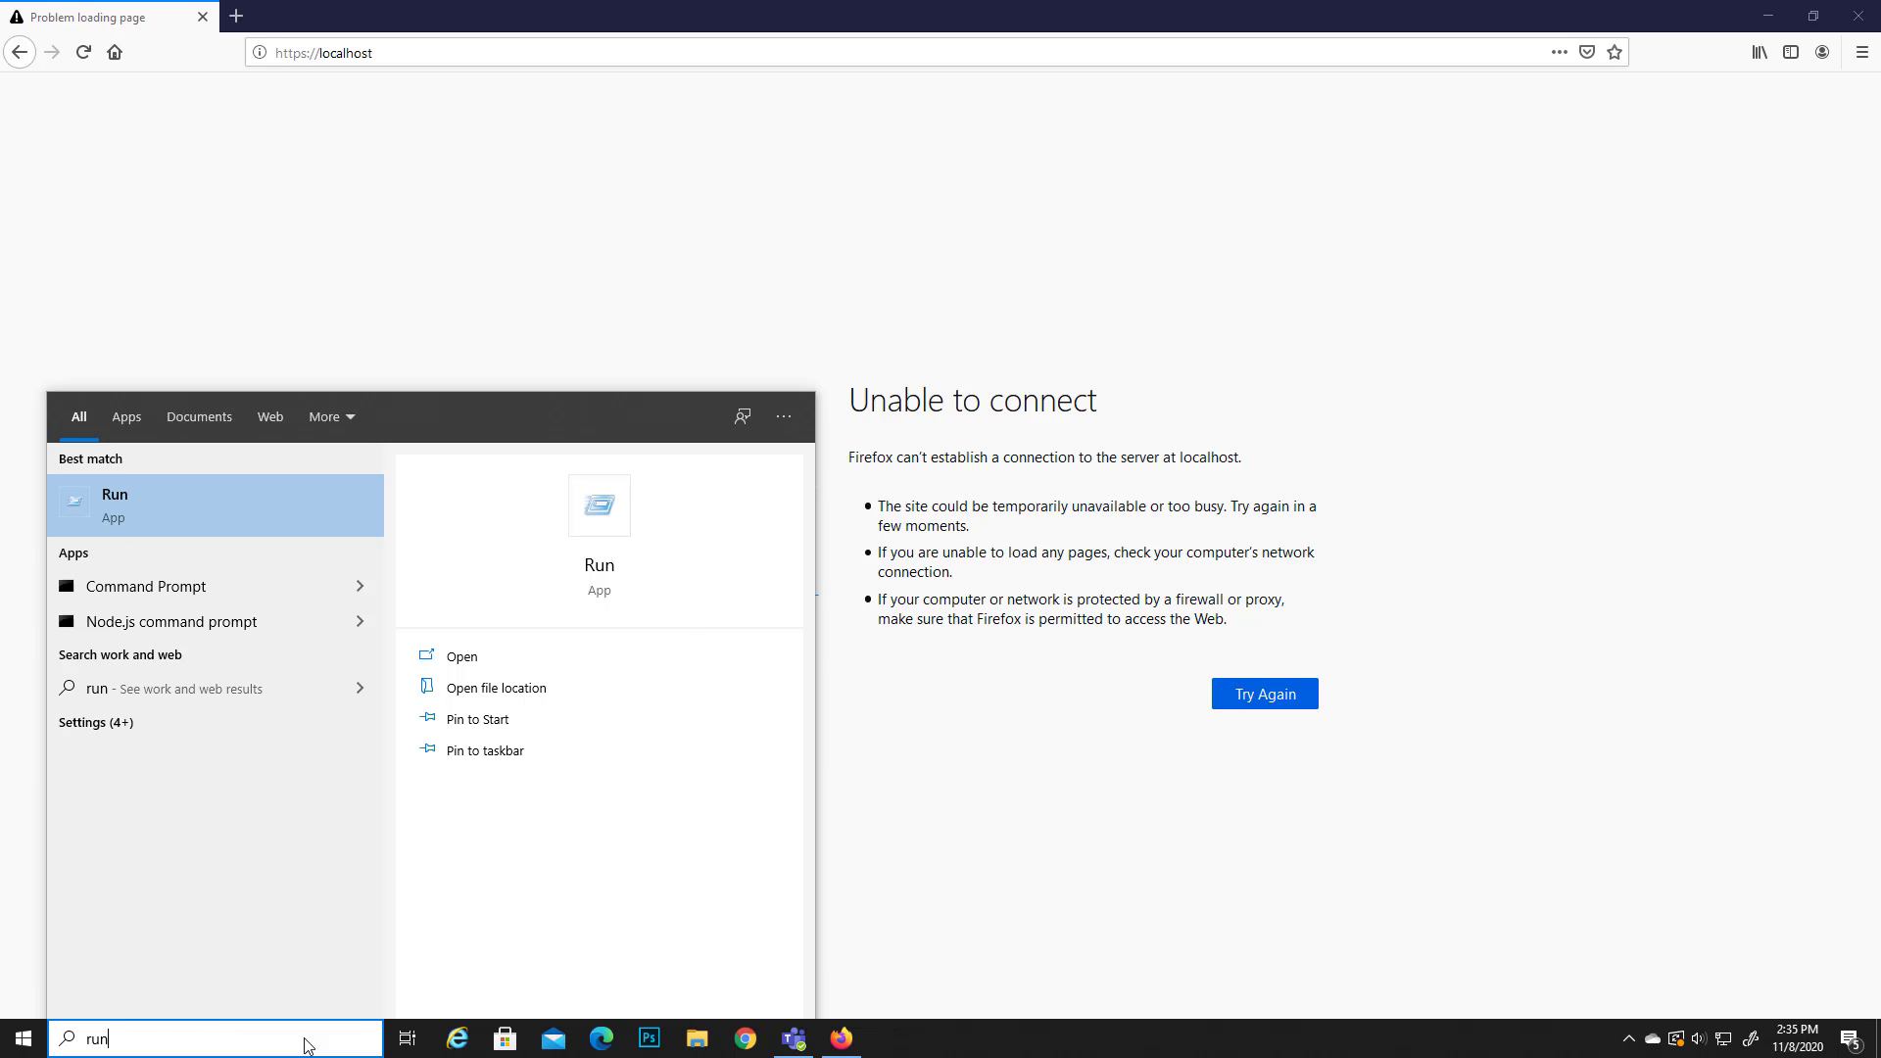
key(Return)
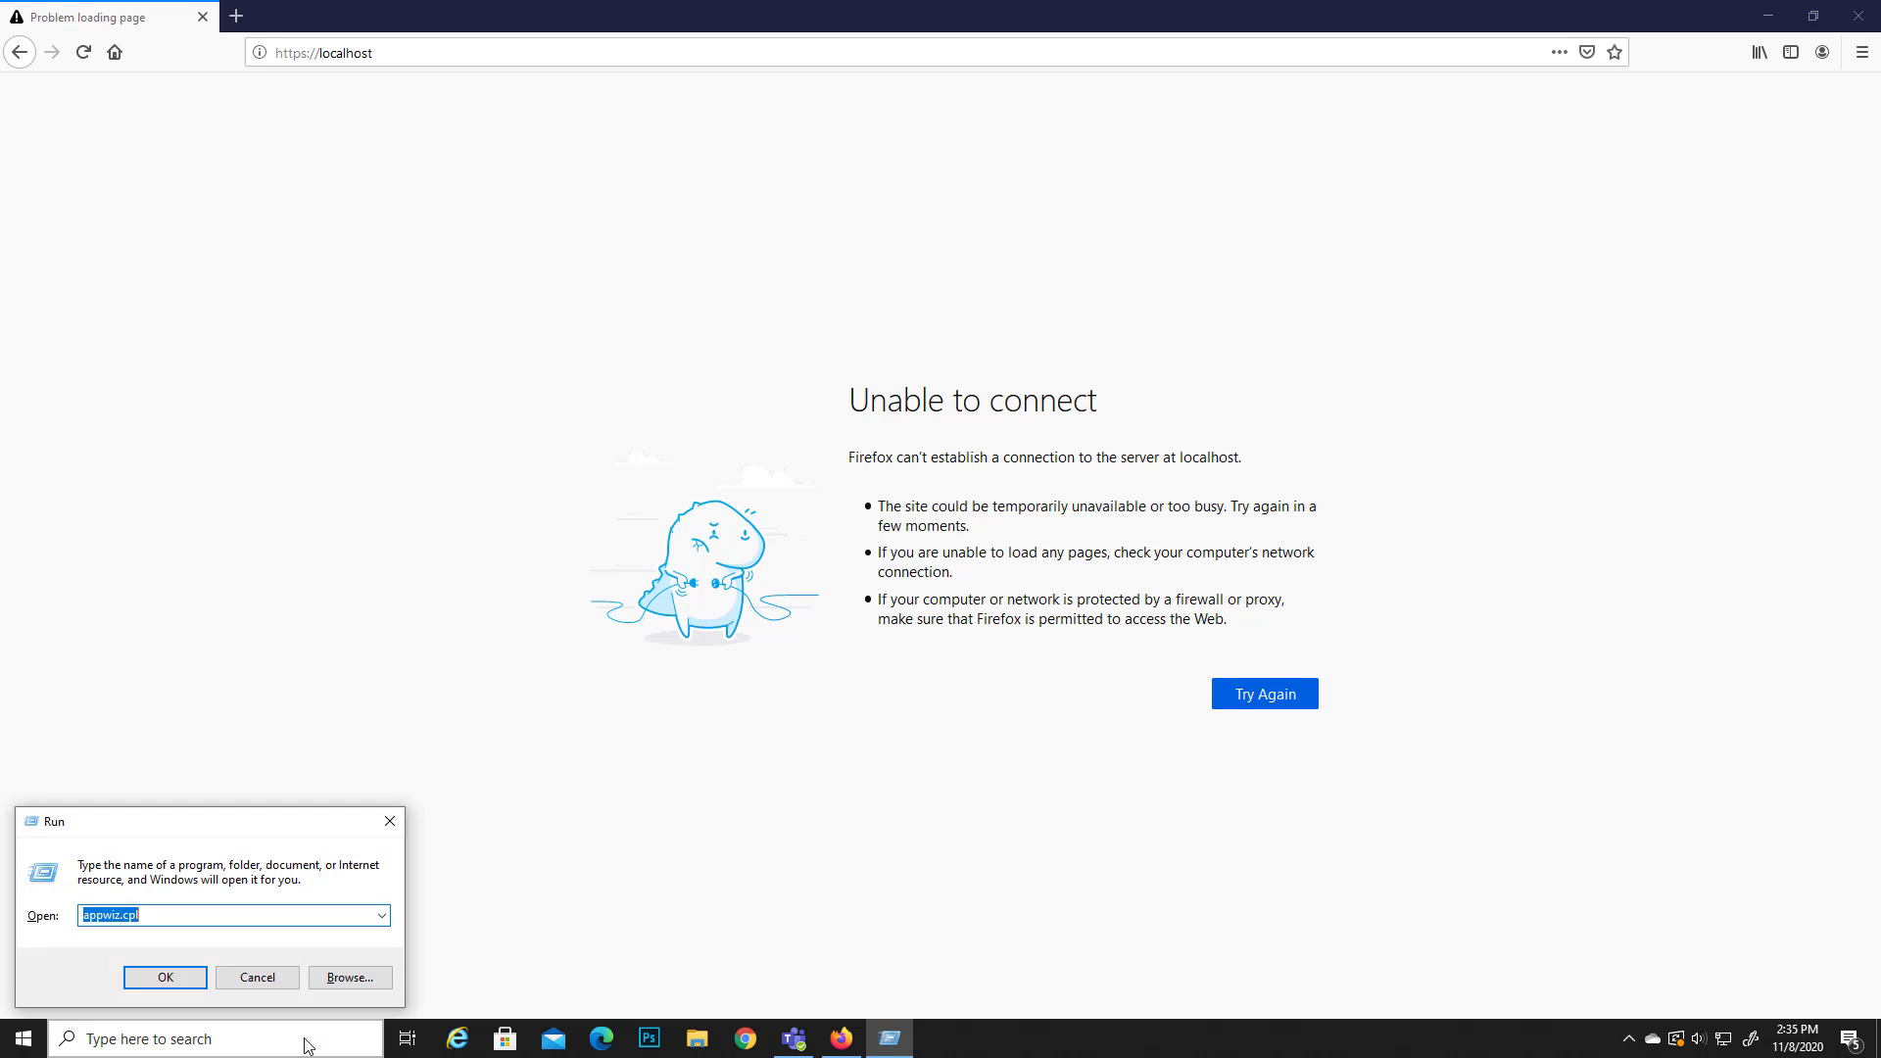
key(End)
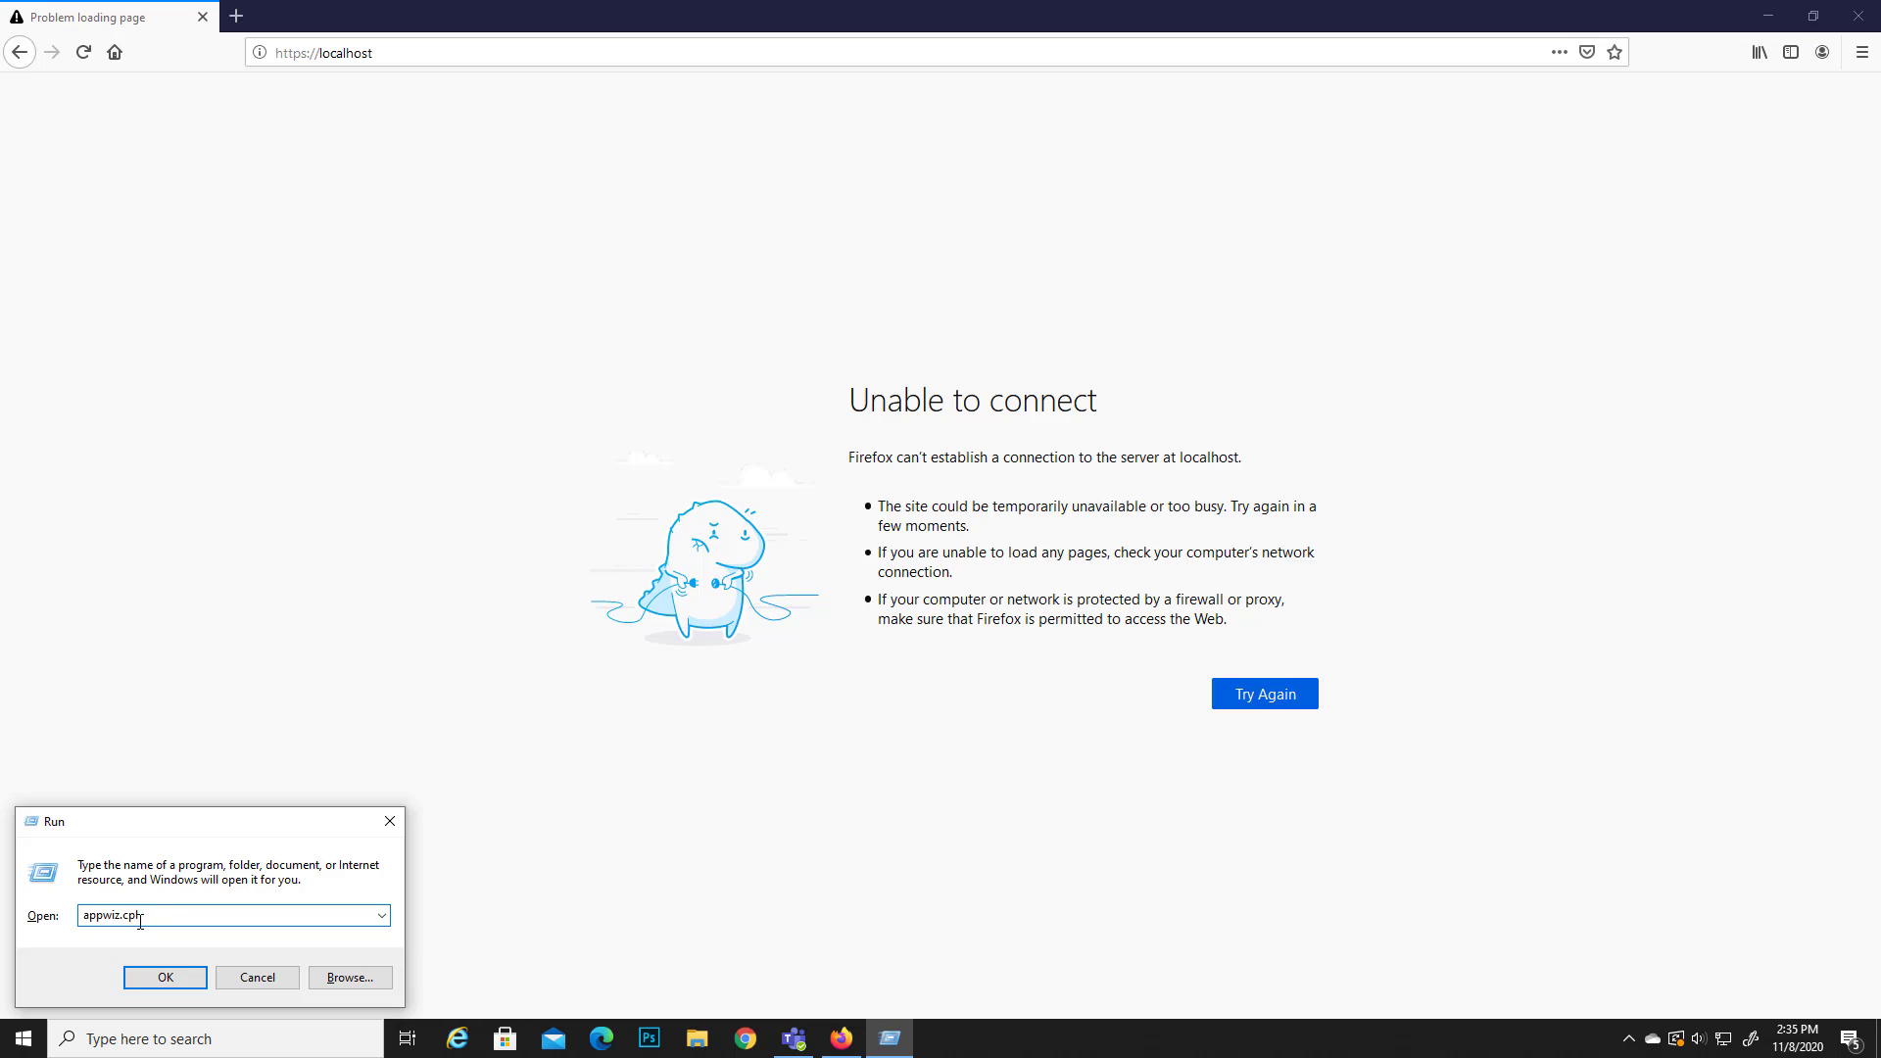
drag(140, 921, 77, 917)
click(88, 920)
drag(84, 918, 147, 919)
click(178, 921)
key(Return)
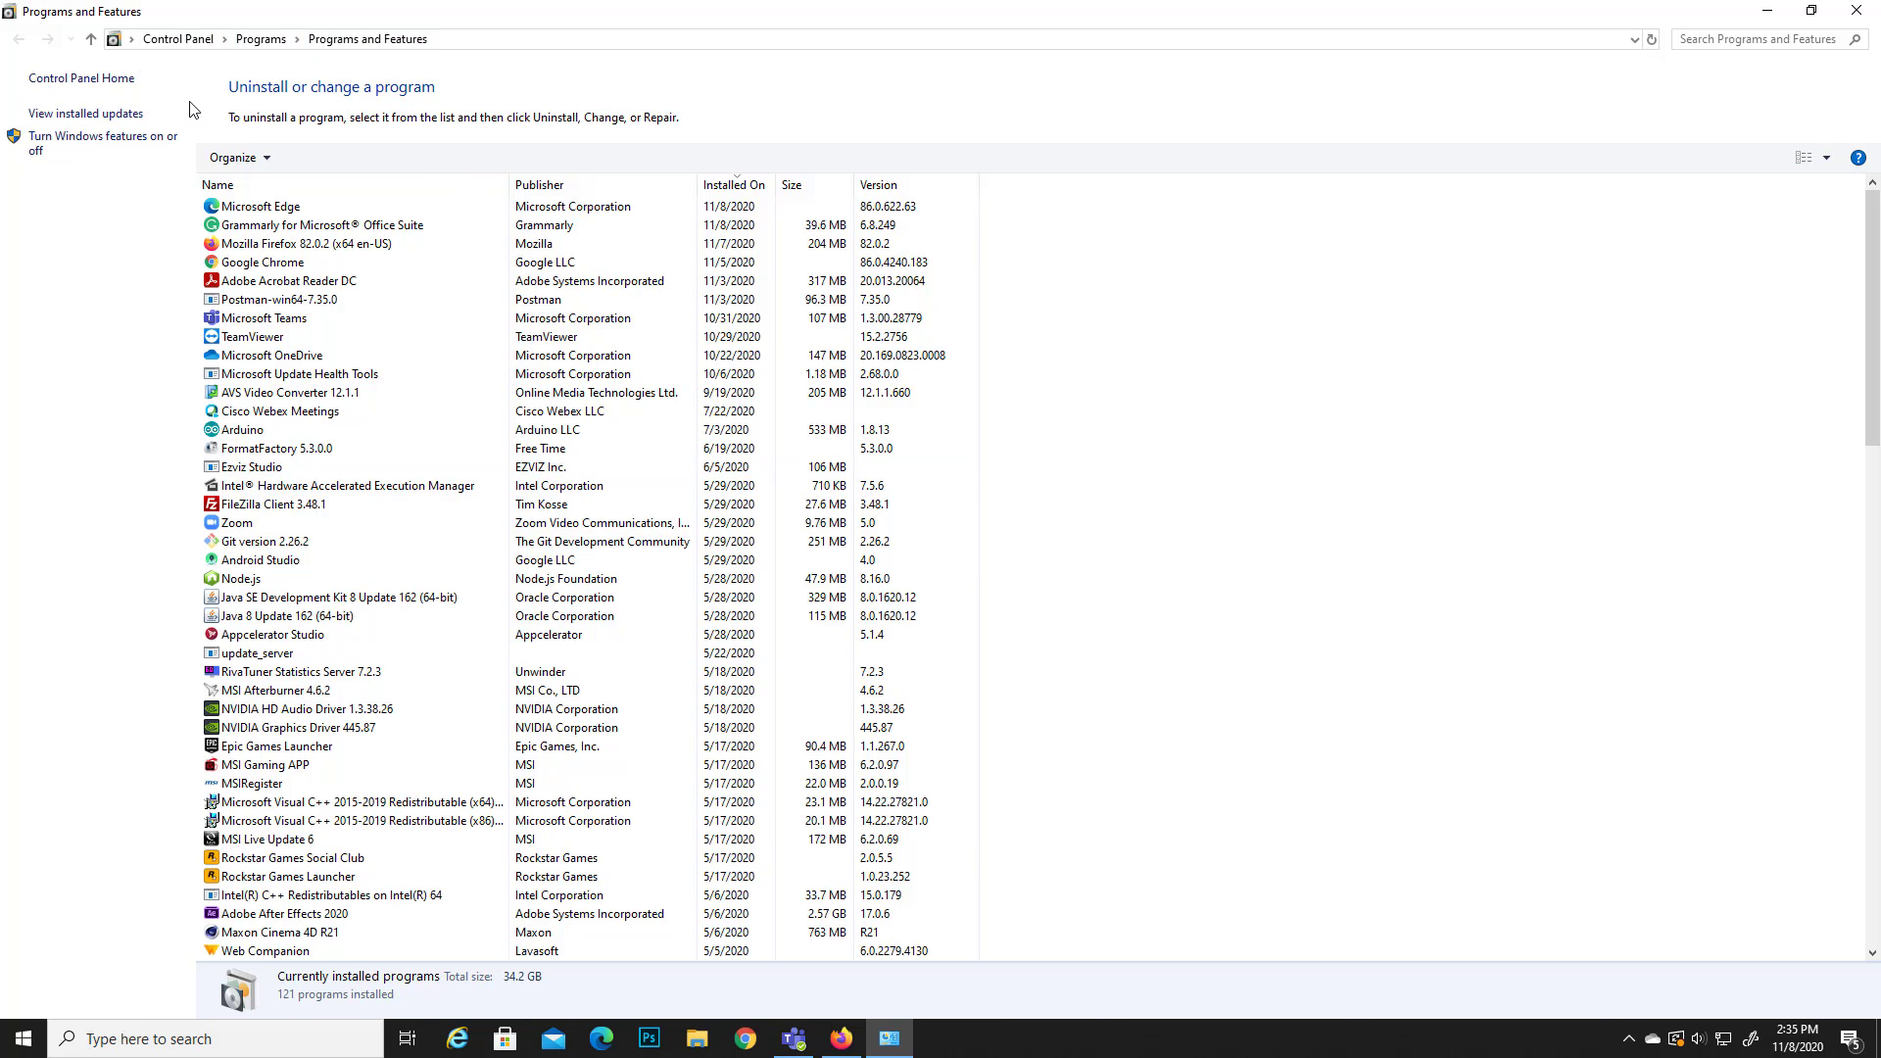
click(119, 147)
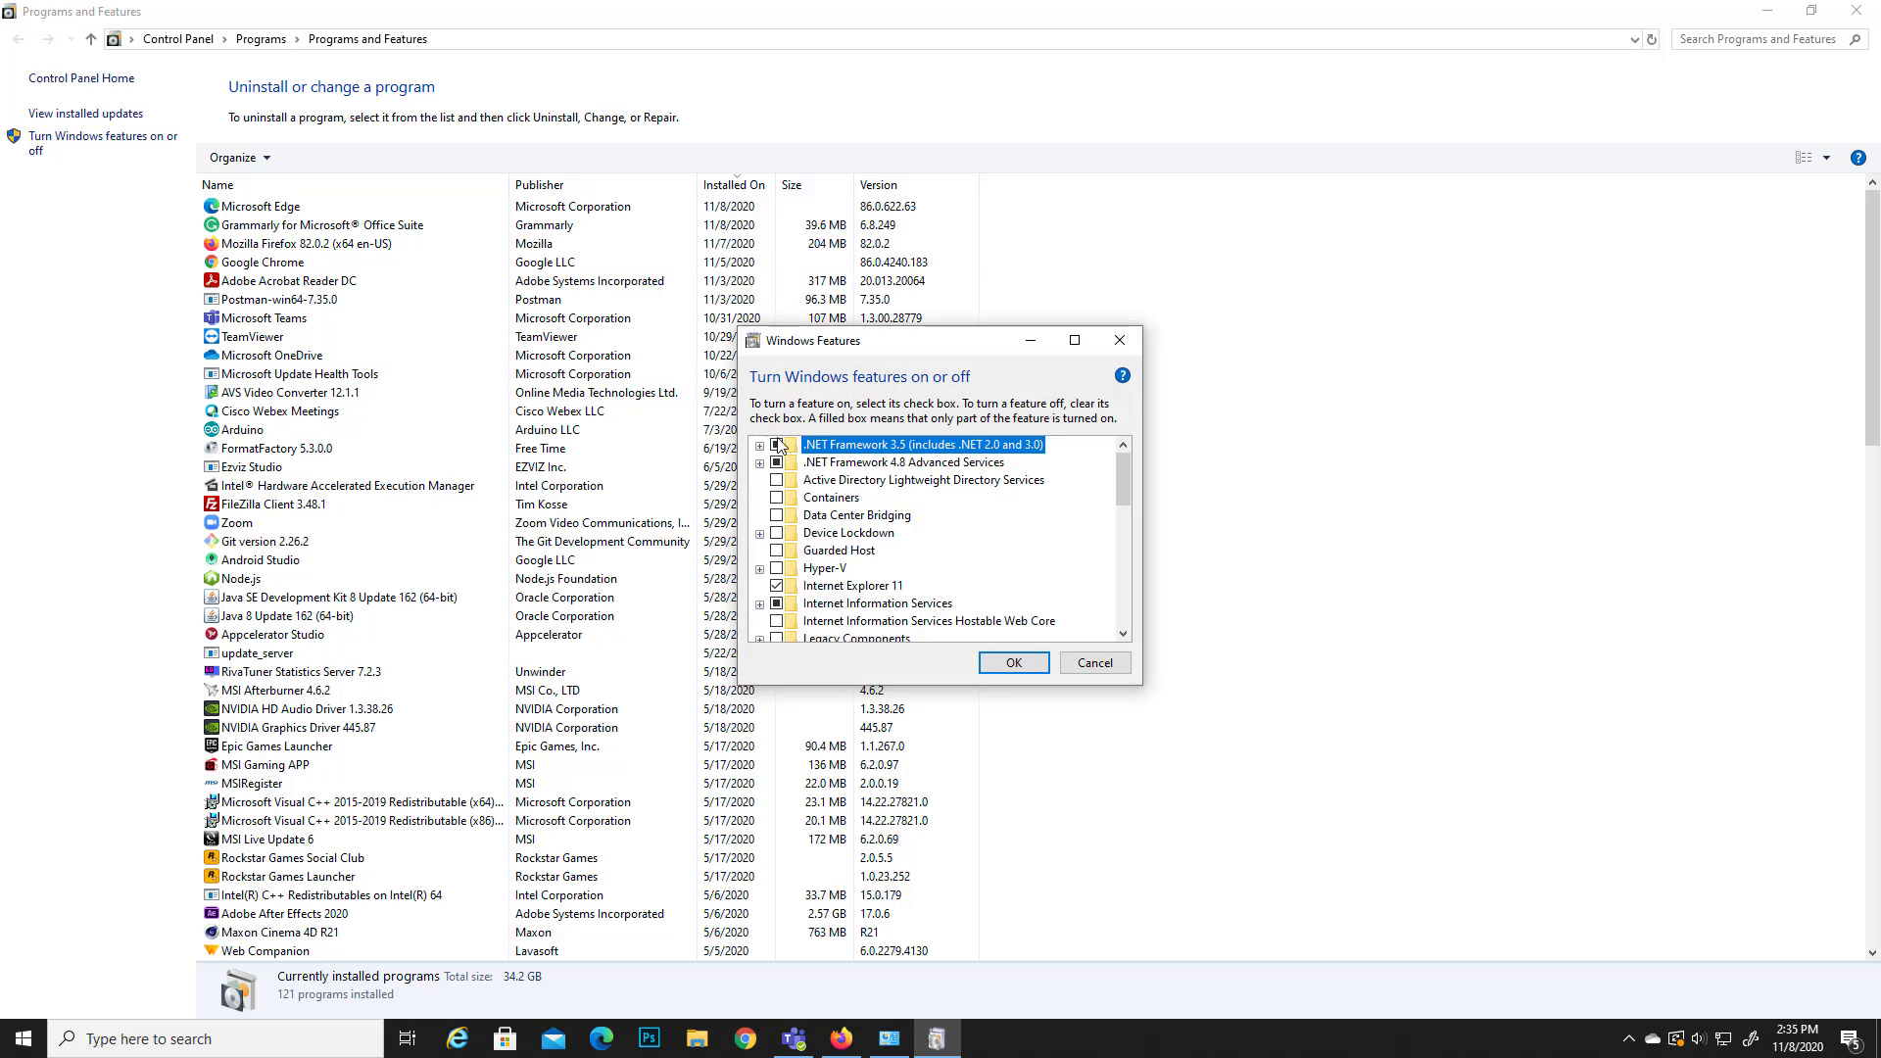
Expand Internet Information Services and tick FTP Server with FTP Extensibility and FTP Service
scroll(961, 569, down, 1)
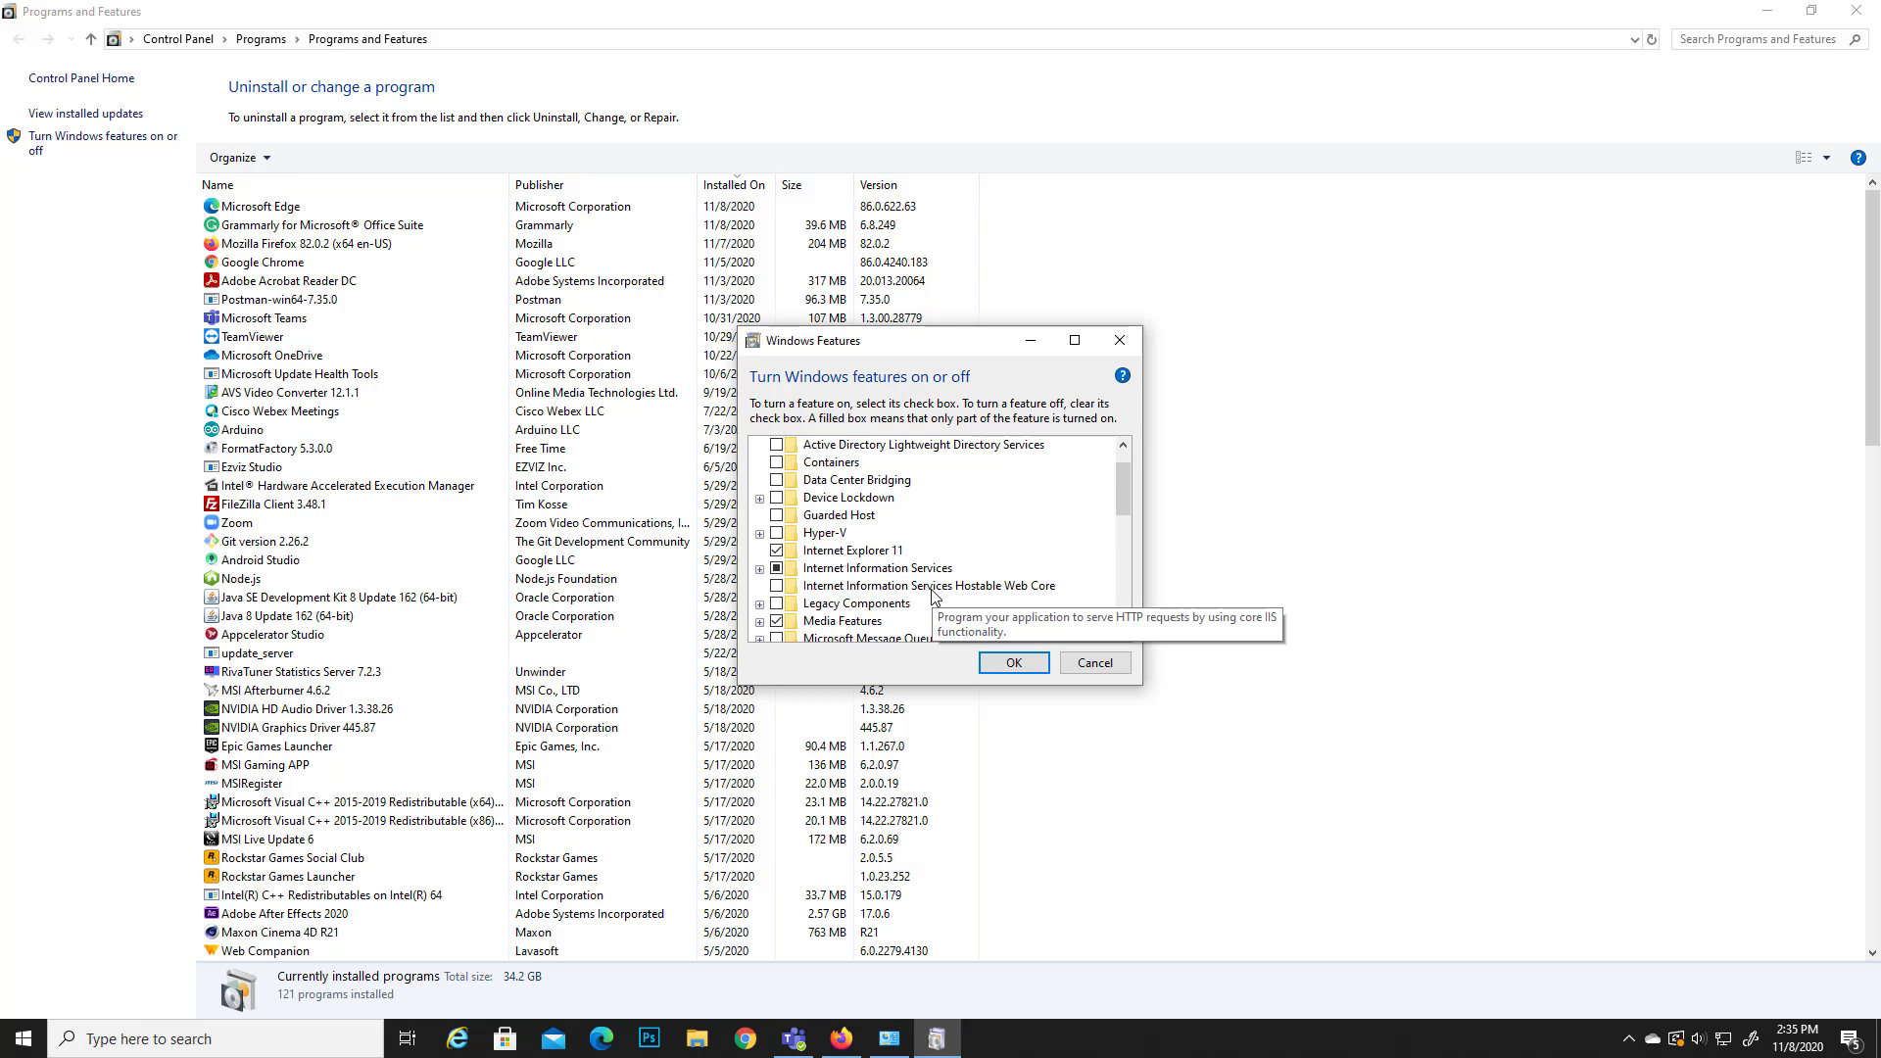
click(760, 585)
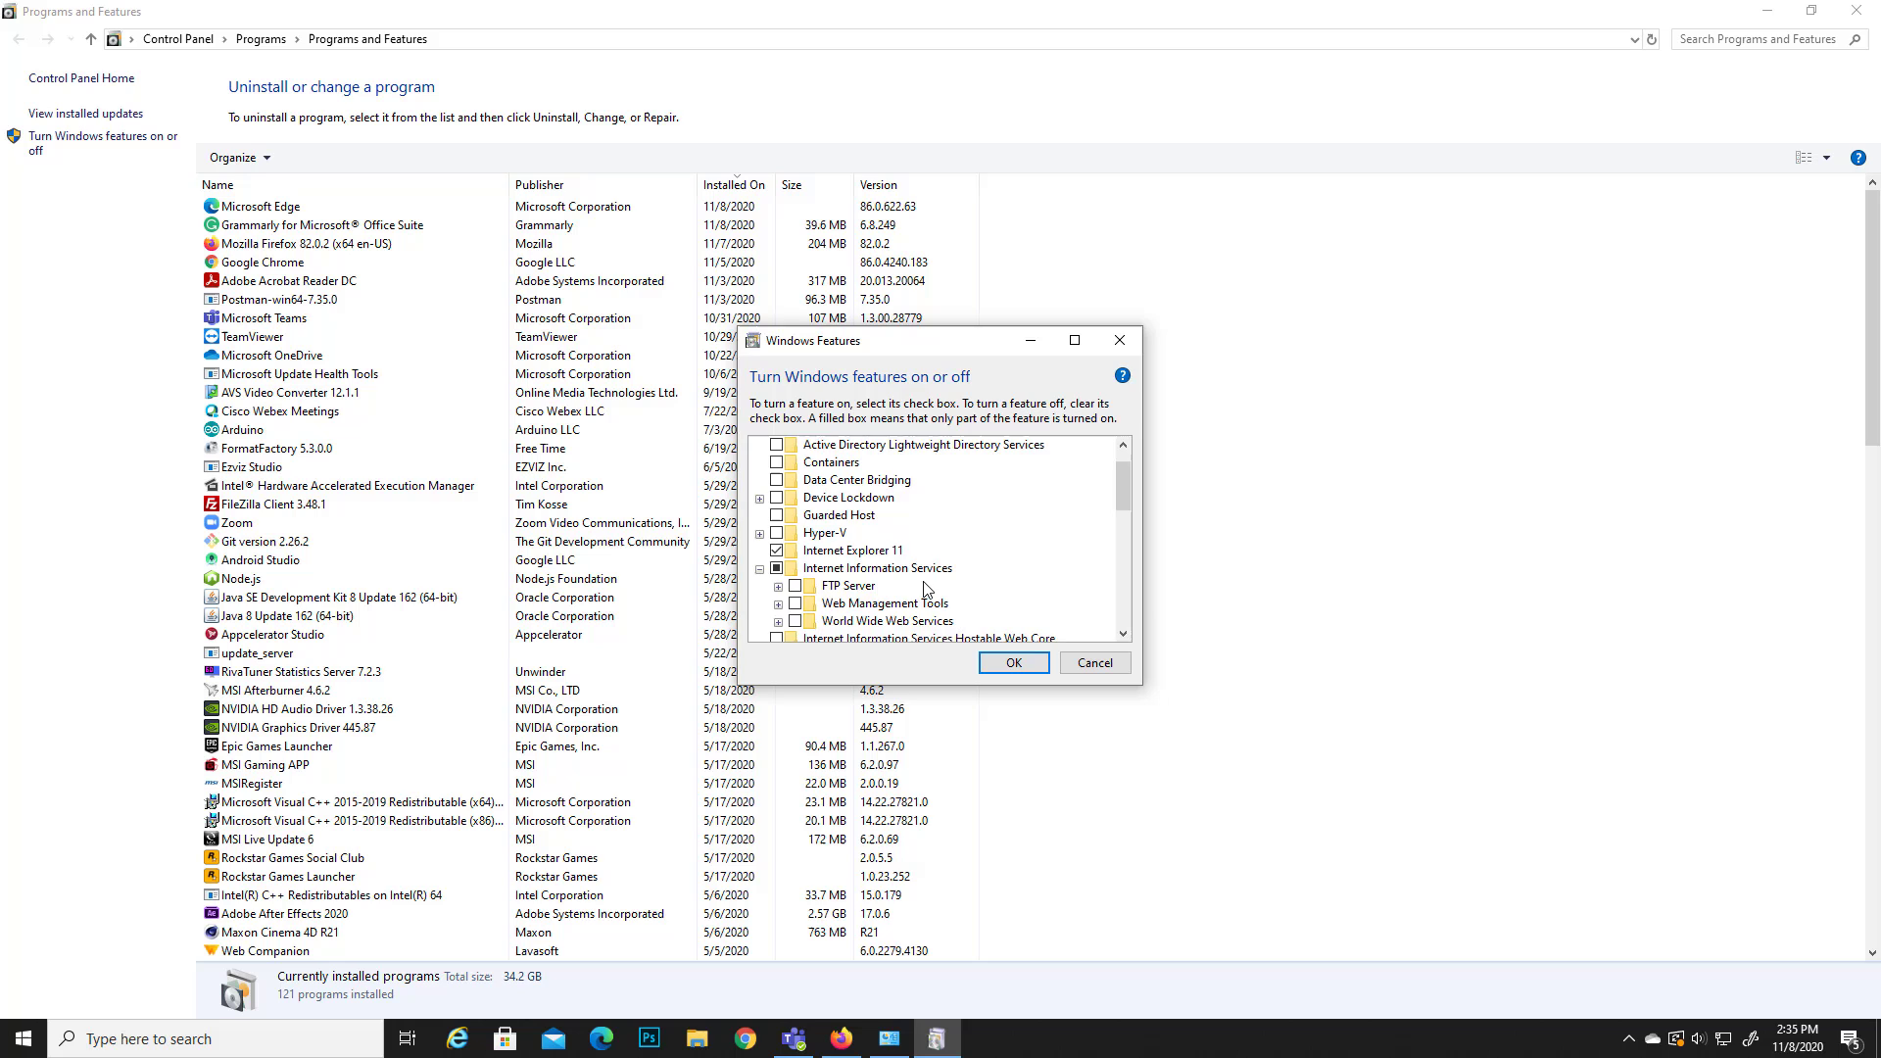
scroll(852, 603, down, 2)
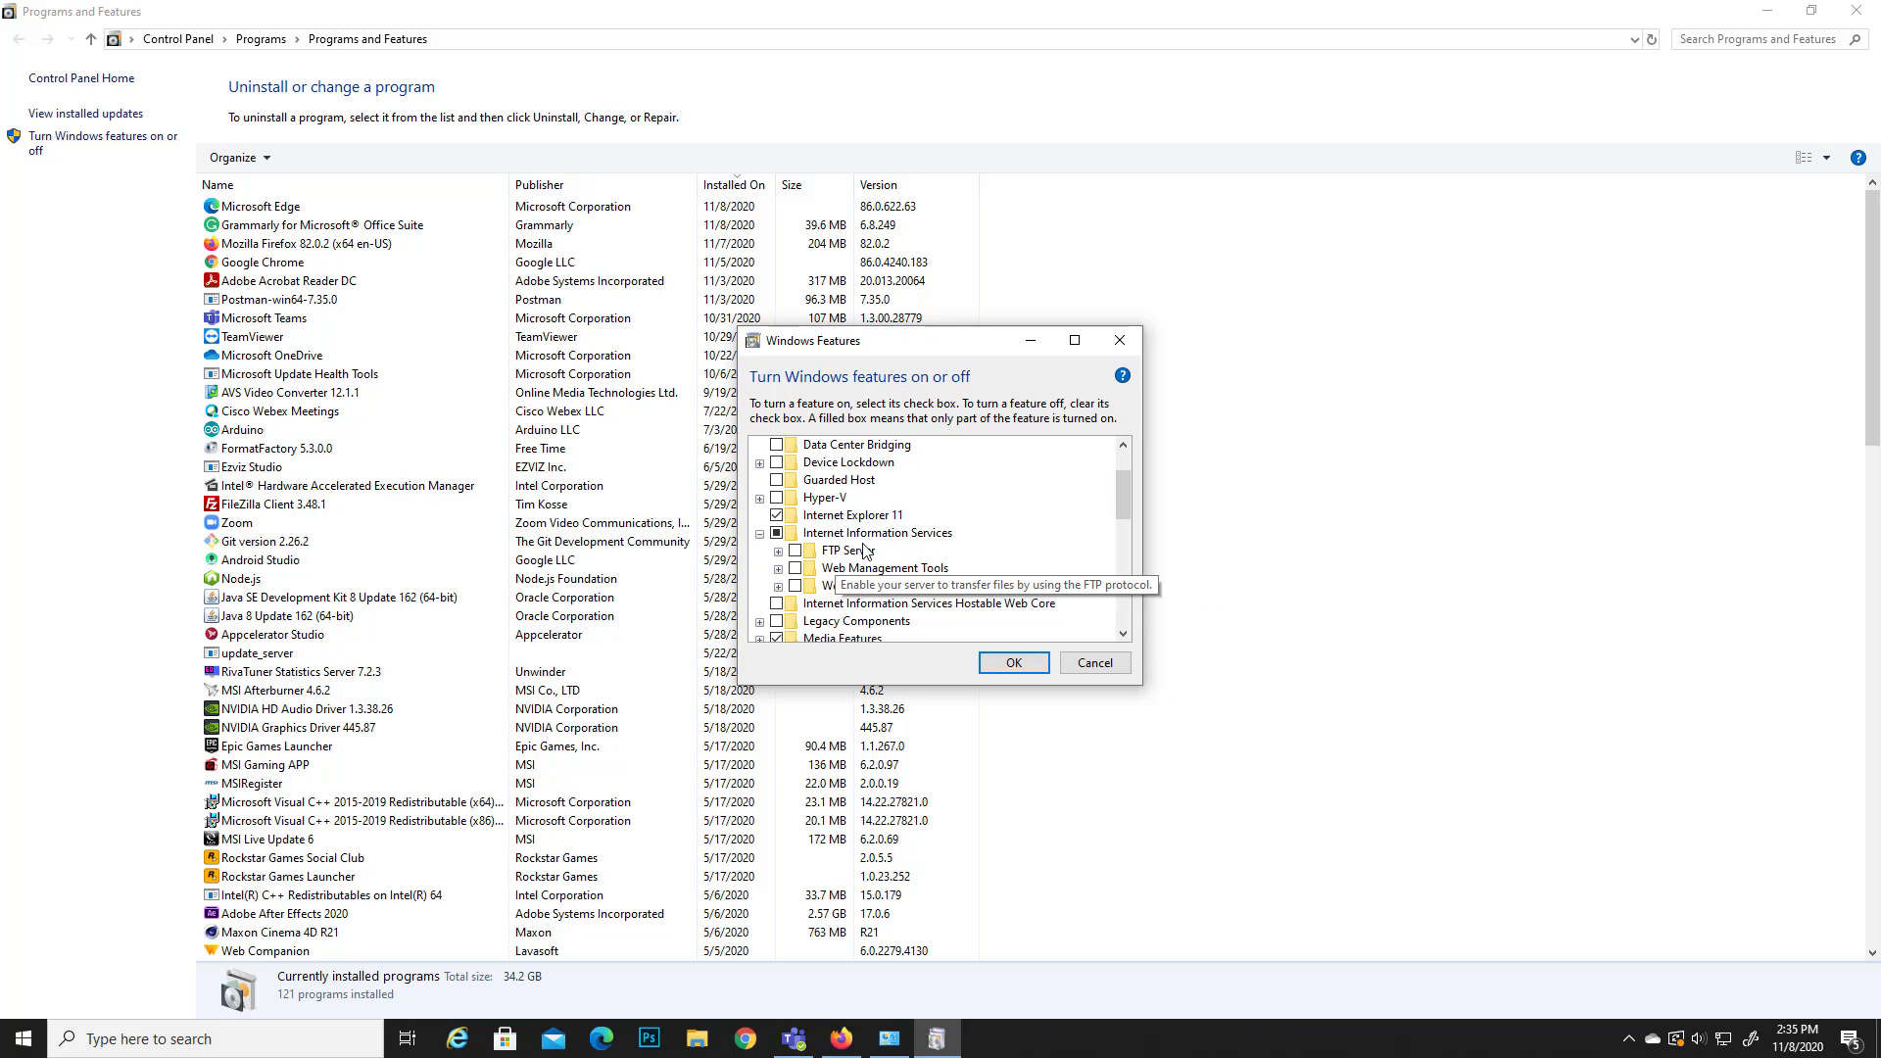
scroll(868, 549, down, 1)
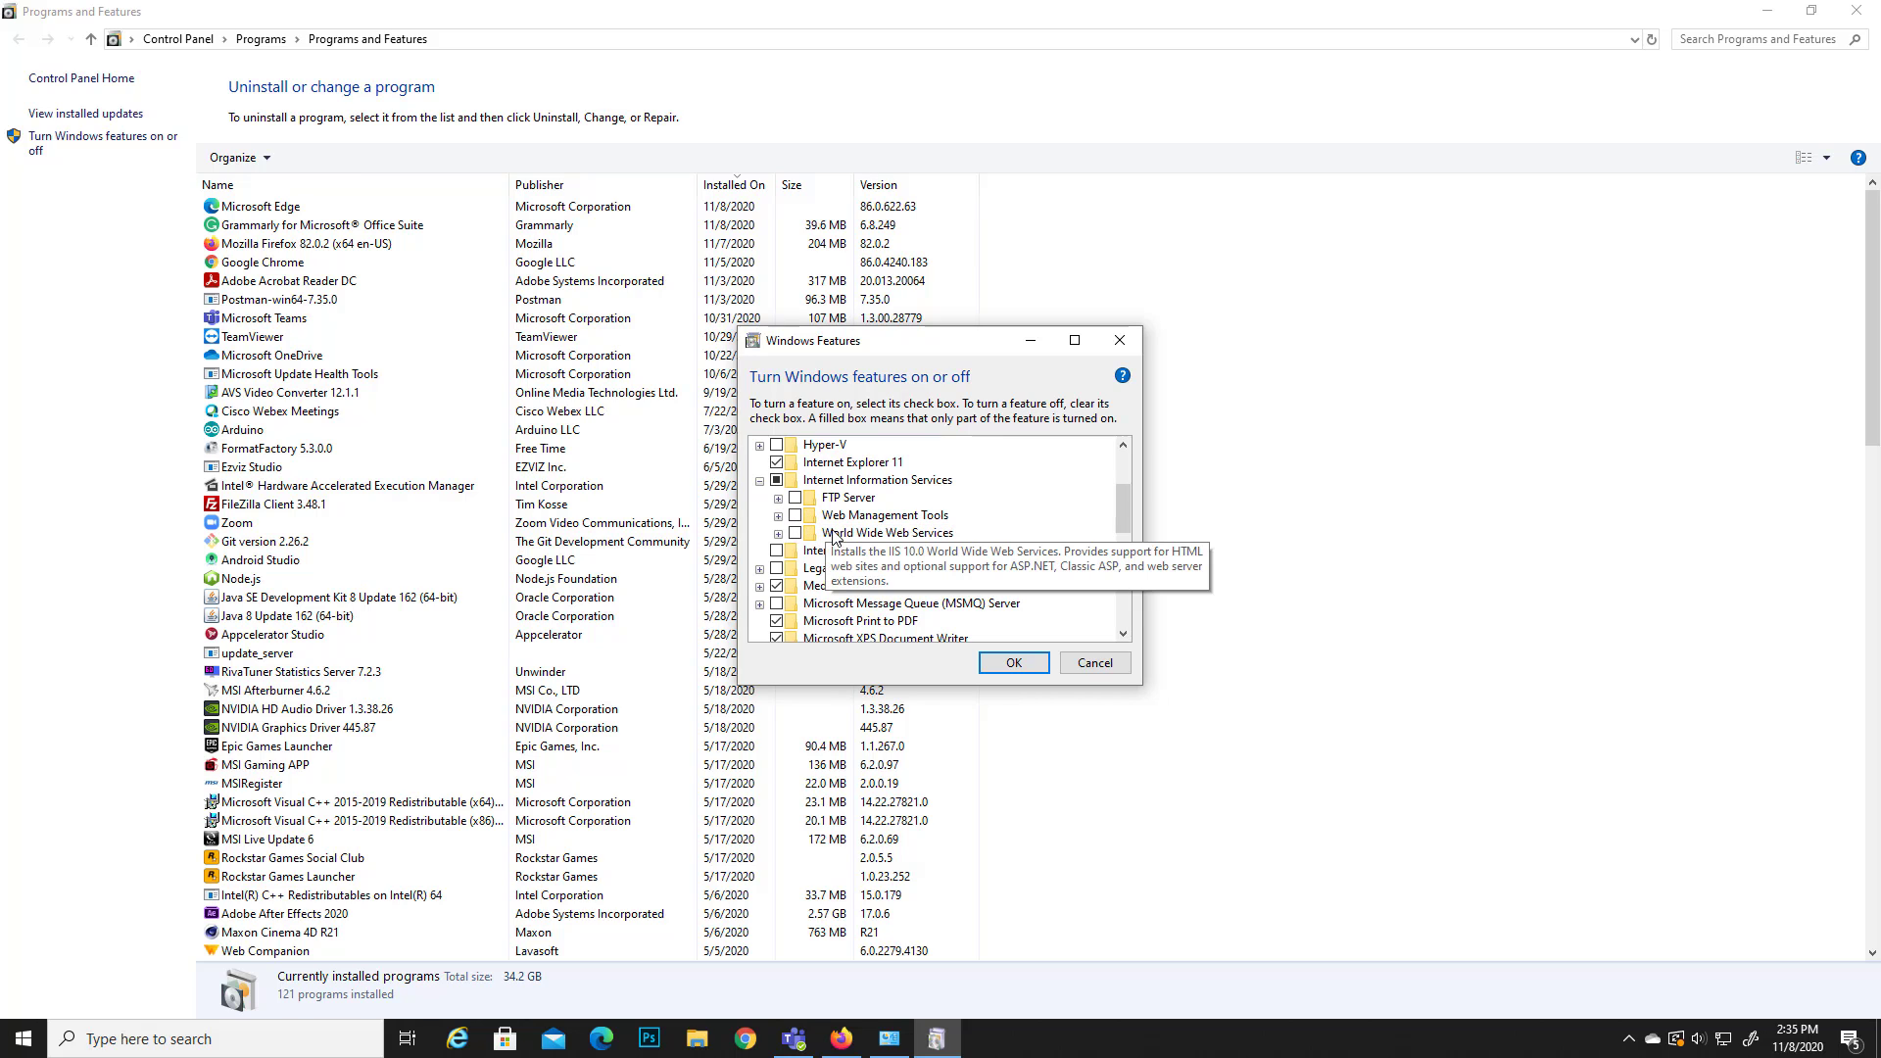
click(779, 498)
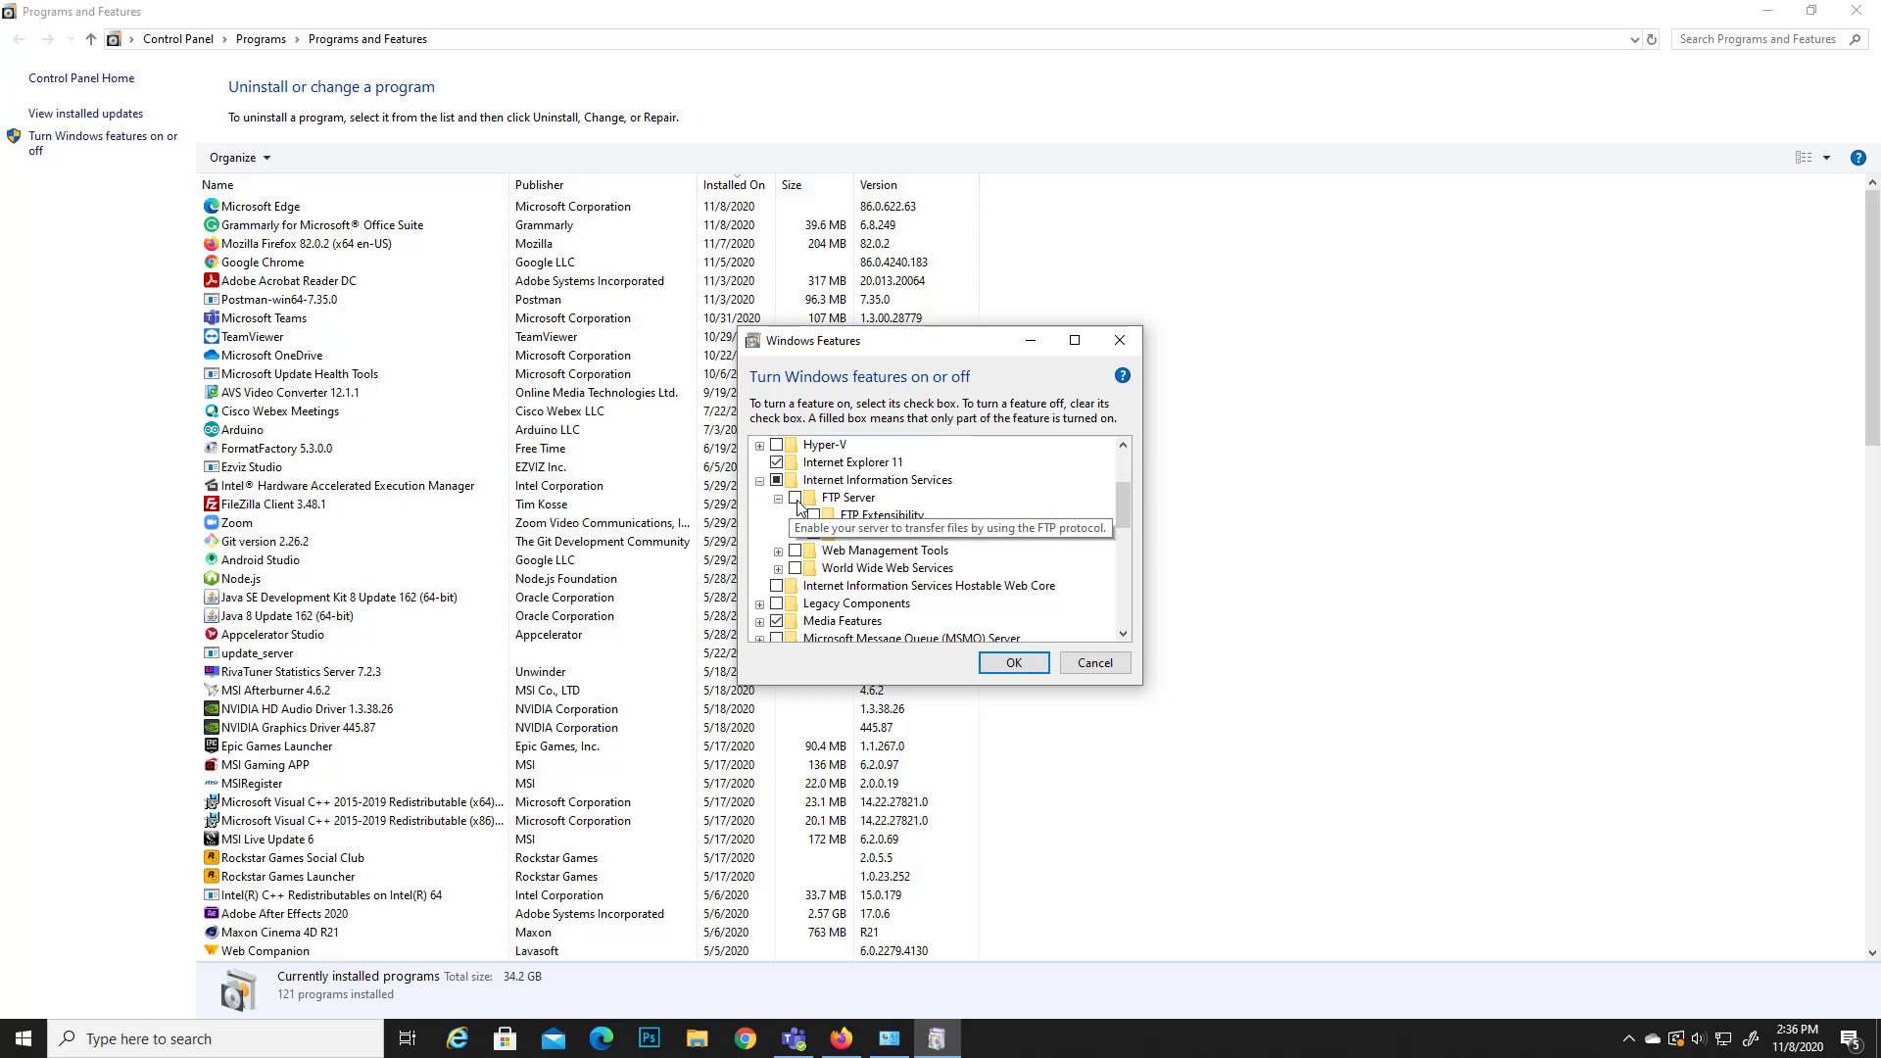
click(796, 499)
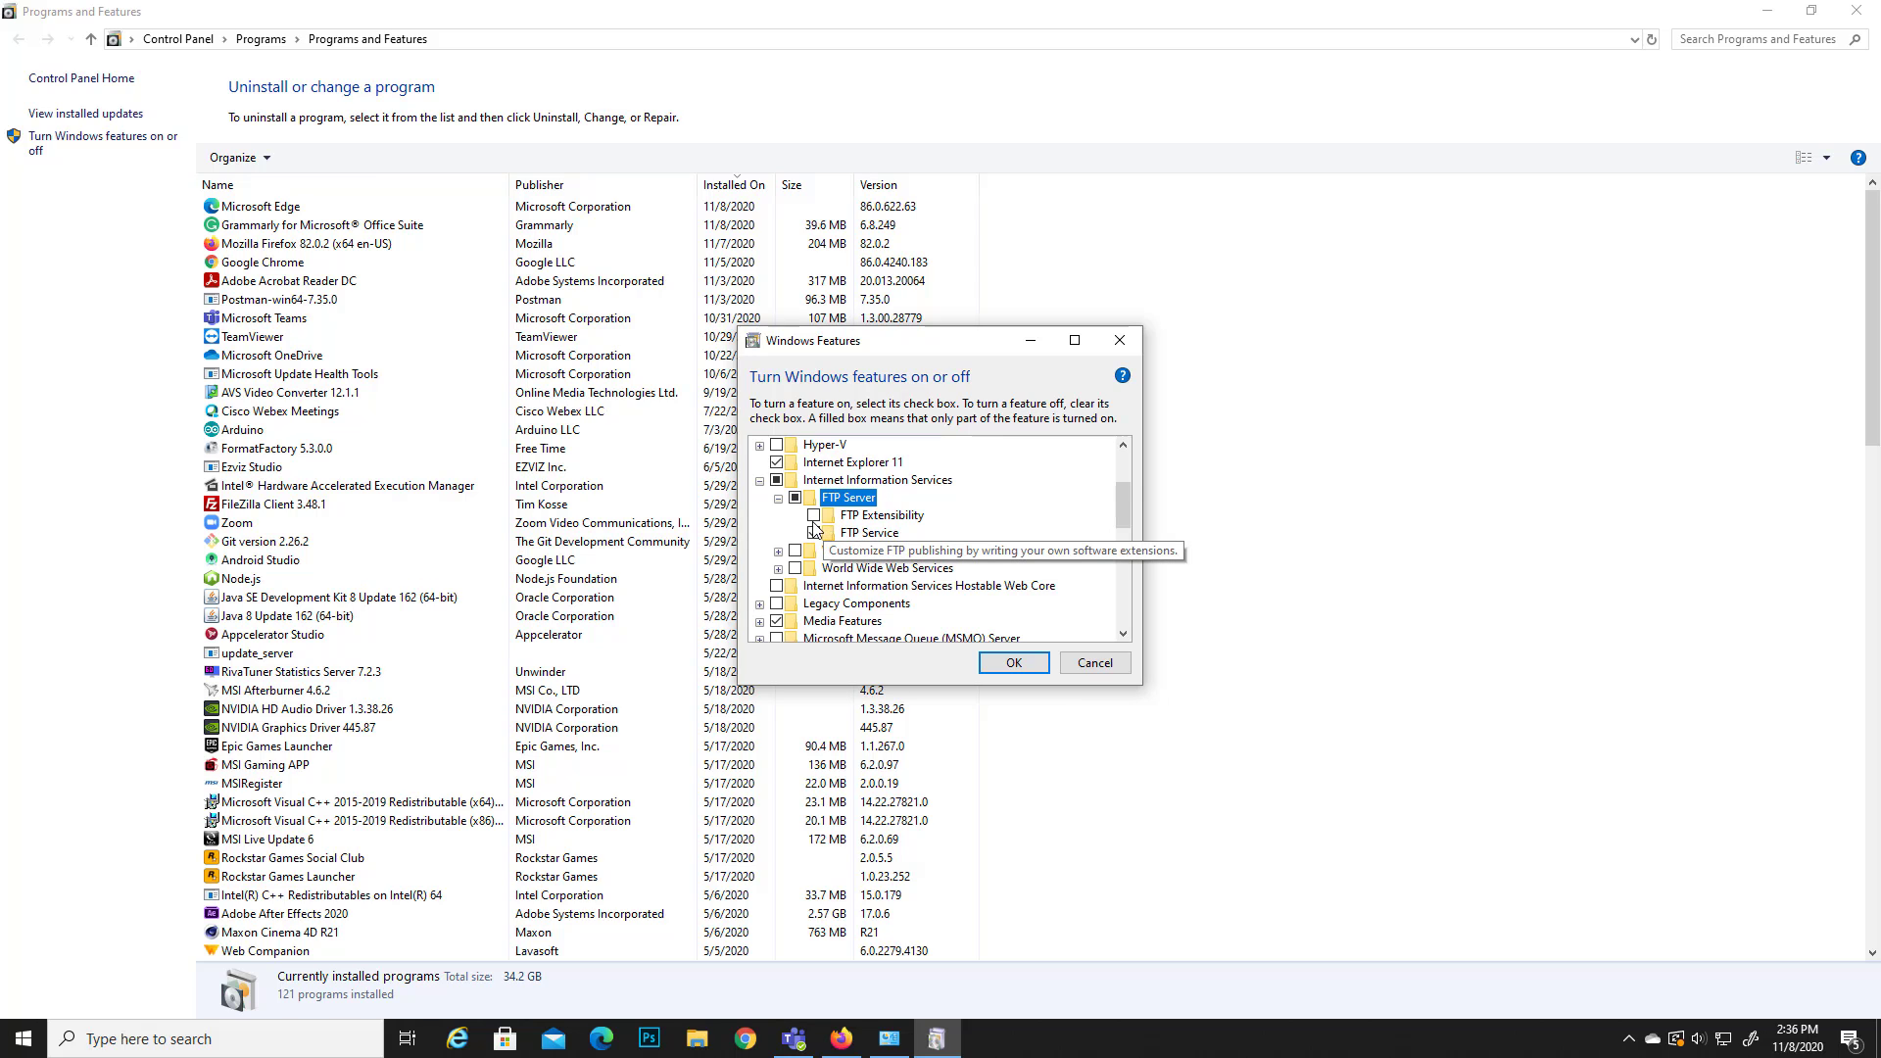
click(813, 516)
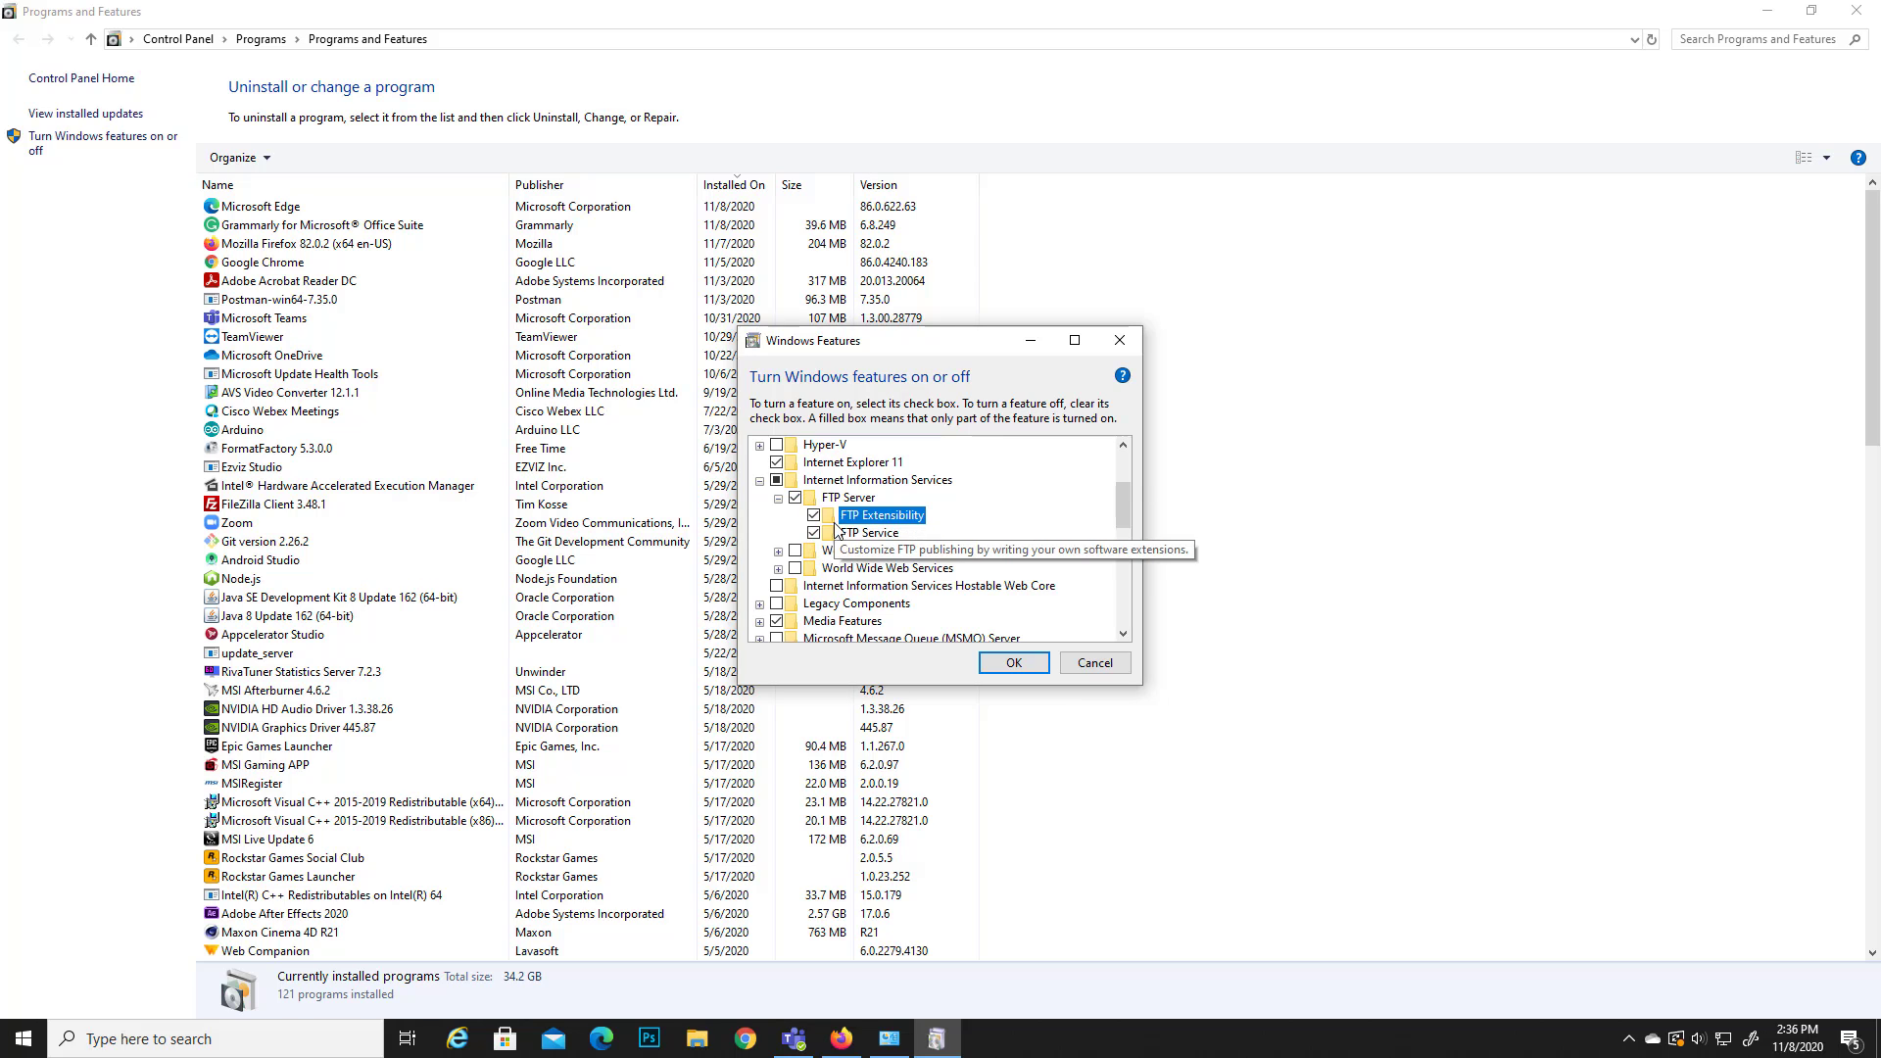
click(779, 552)
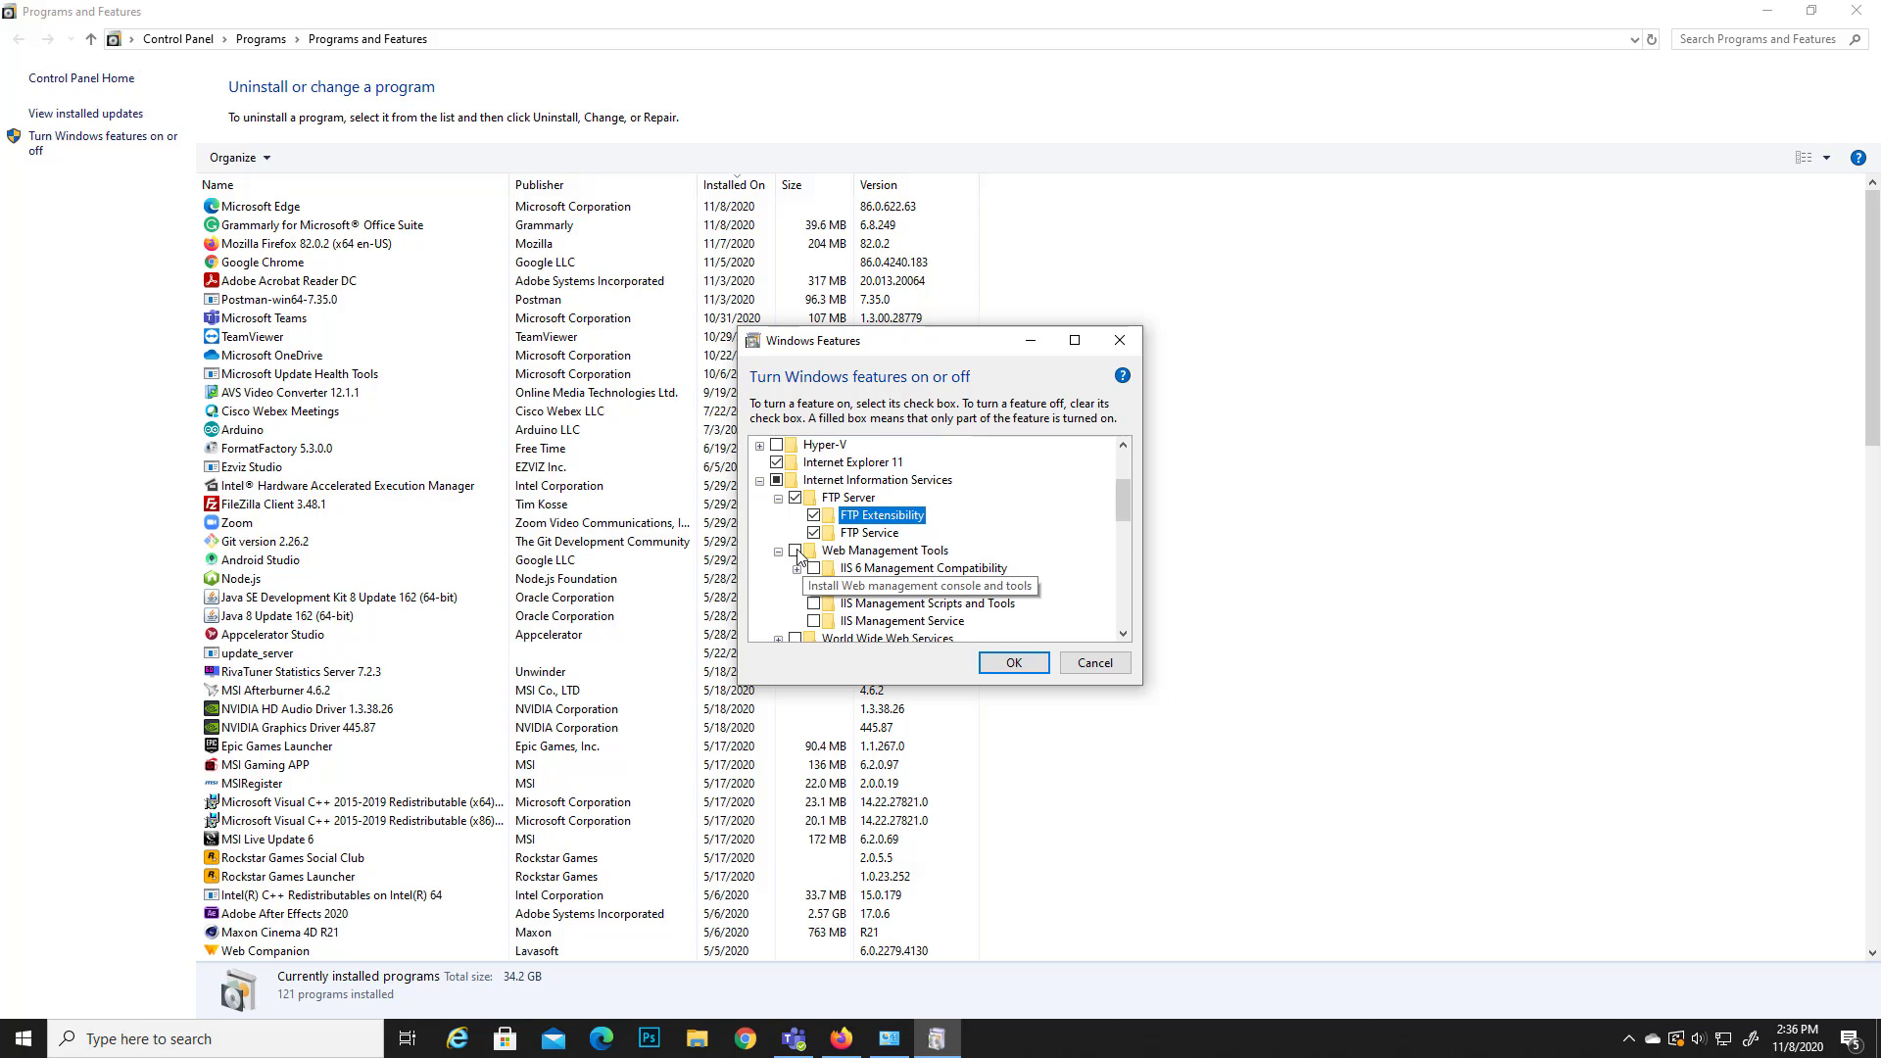
Tick IIS Management Console and expand IIS 6 Management Compatibility under Web Management Tools
click(796, 552)
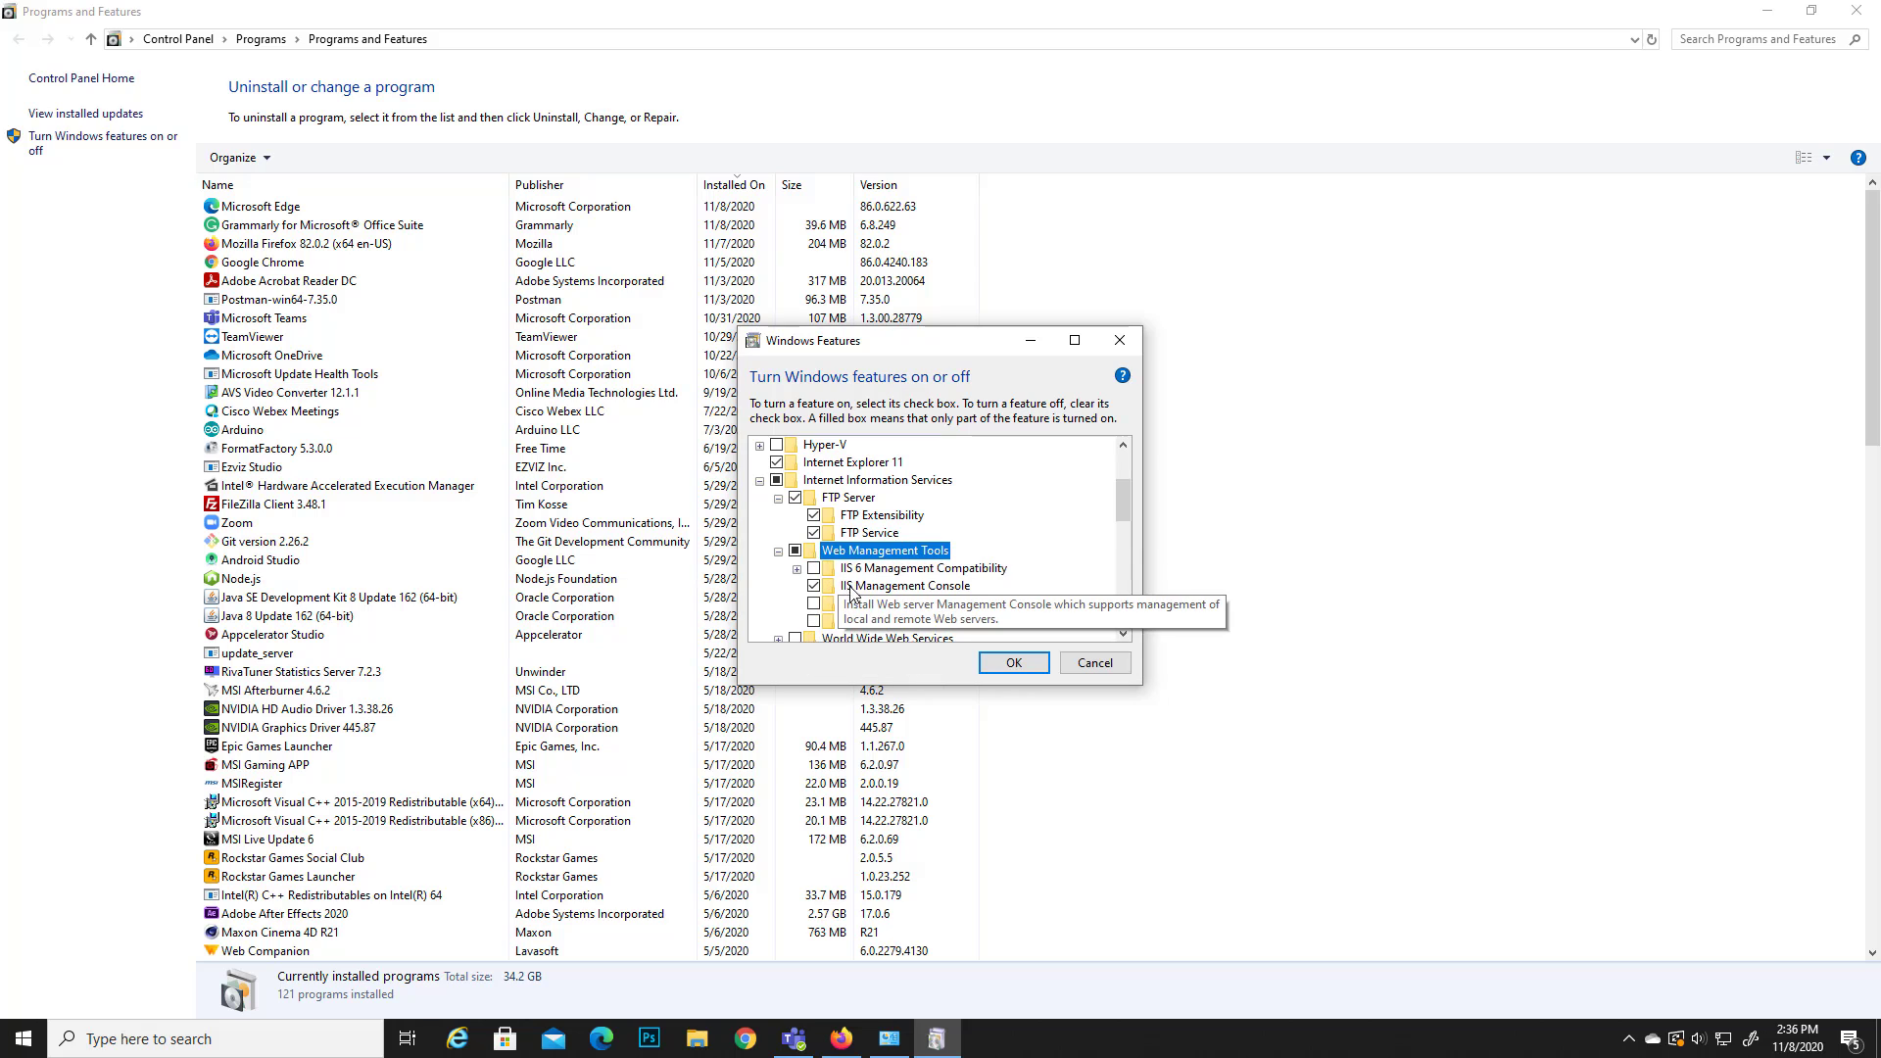
click(797, 568)
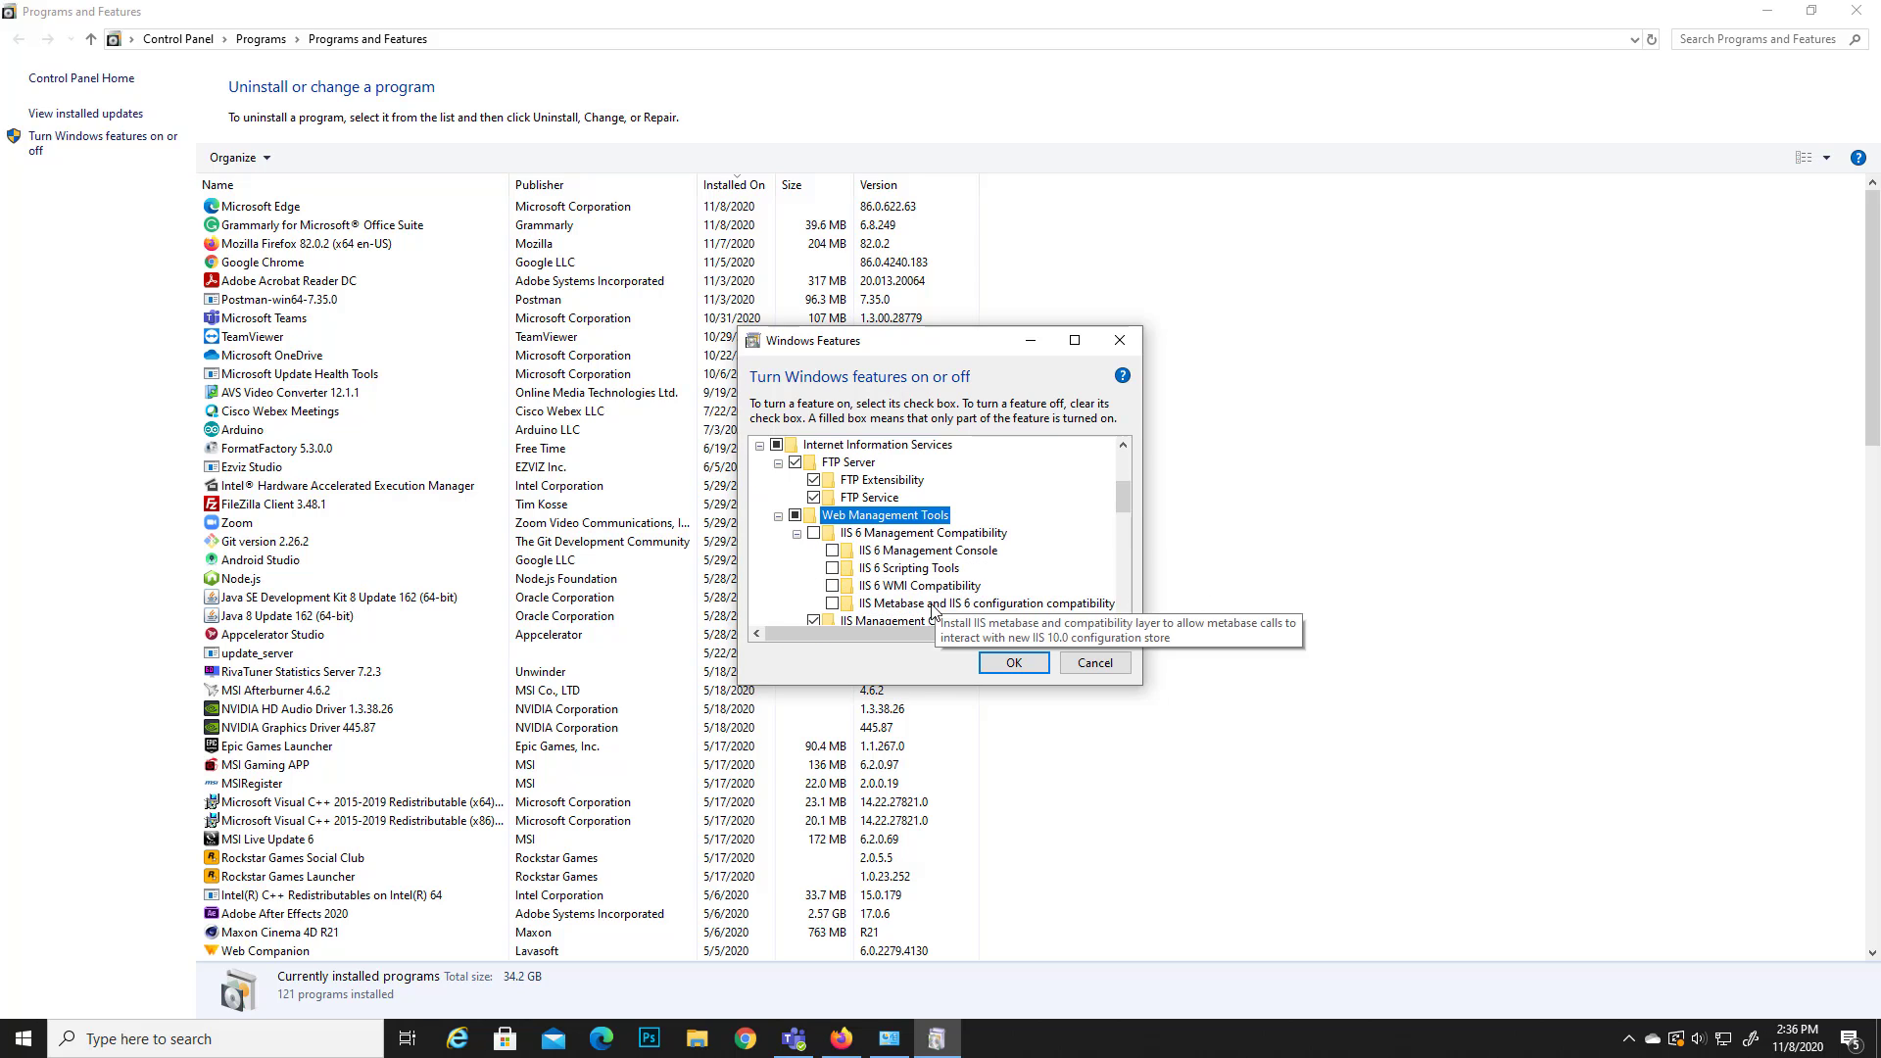
scroll(936, 578, down, 1)
scroll(936, 578, down, 2)
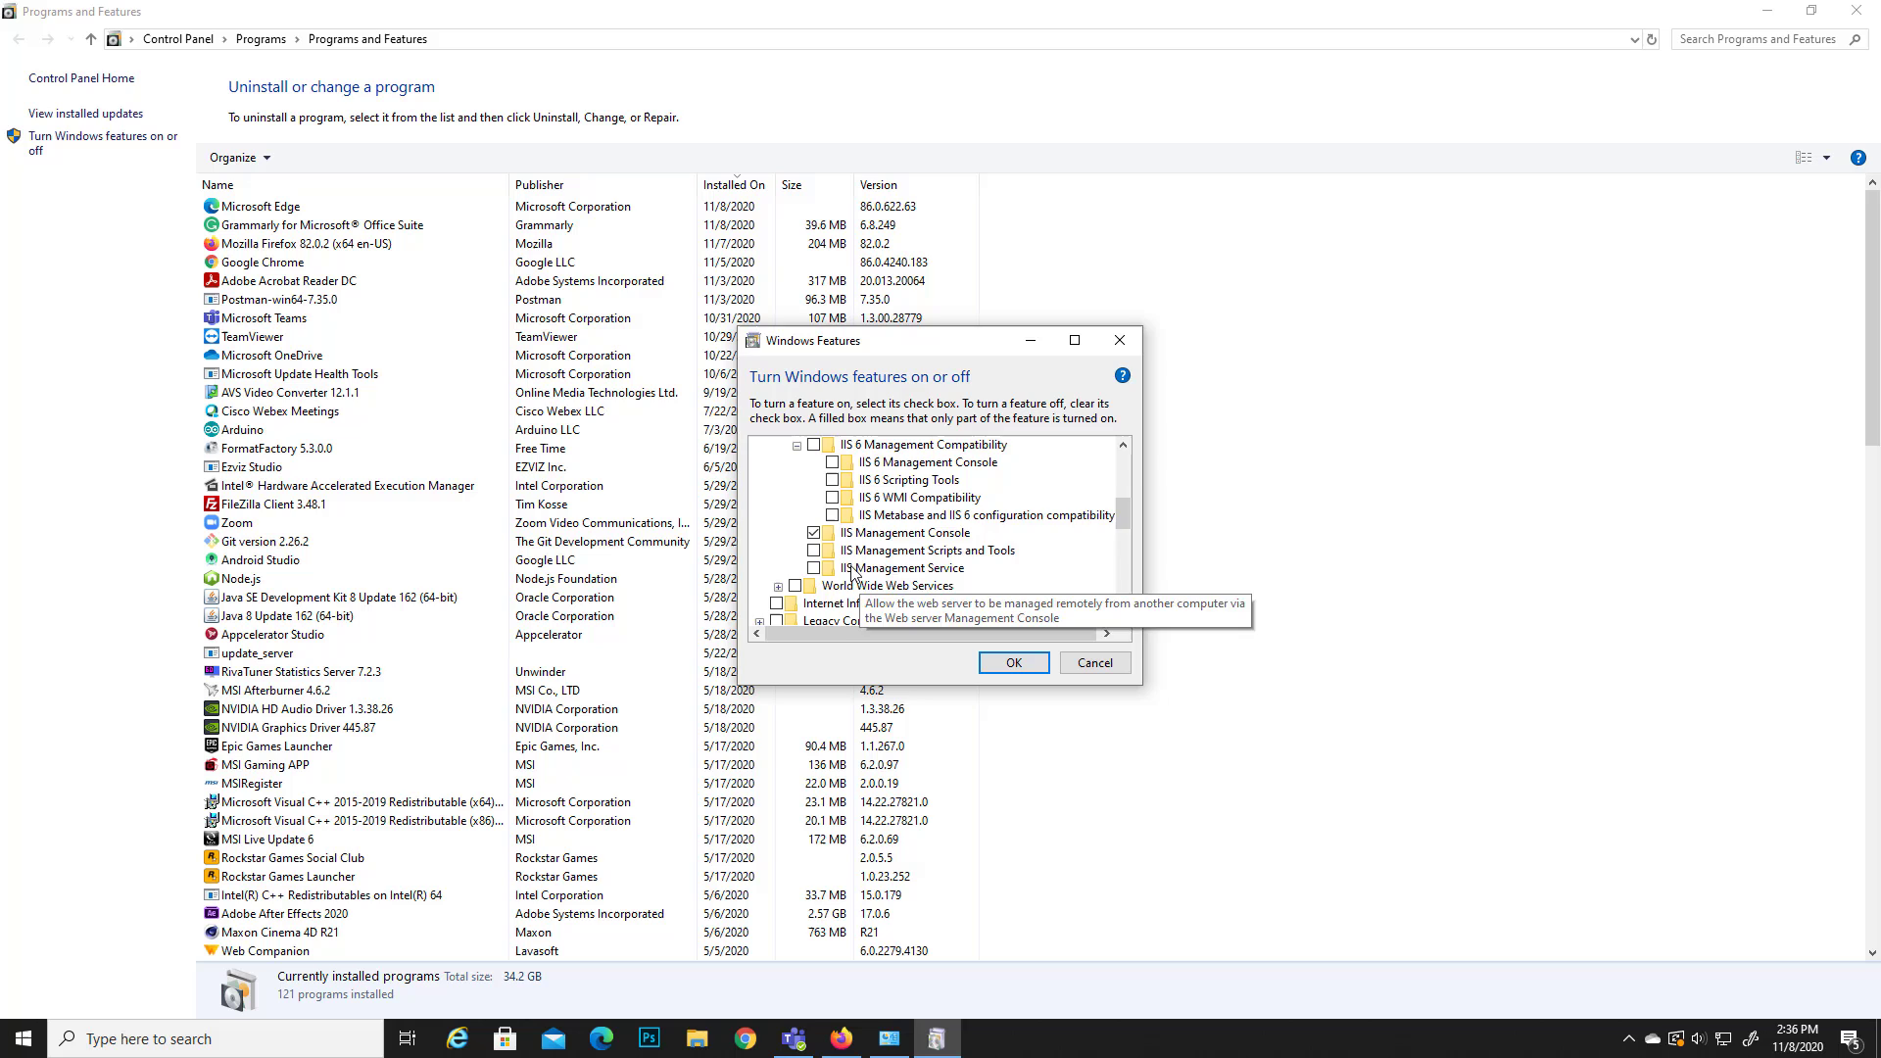
scroll(823, 489, up, 1)
click(862, 444)
scroll(818, 480, up, 1)
scroll(814, 480, up, 1)
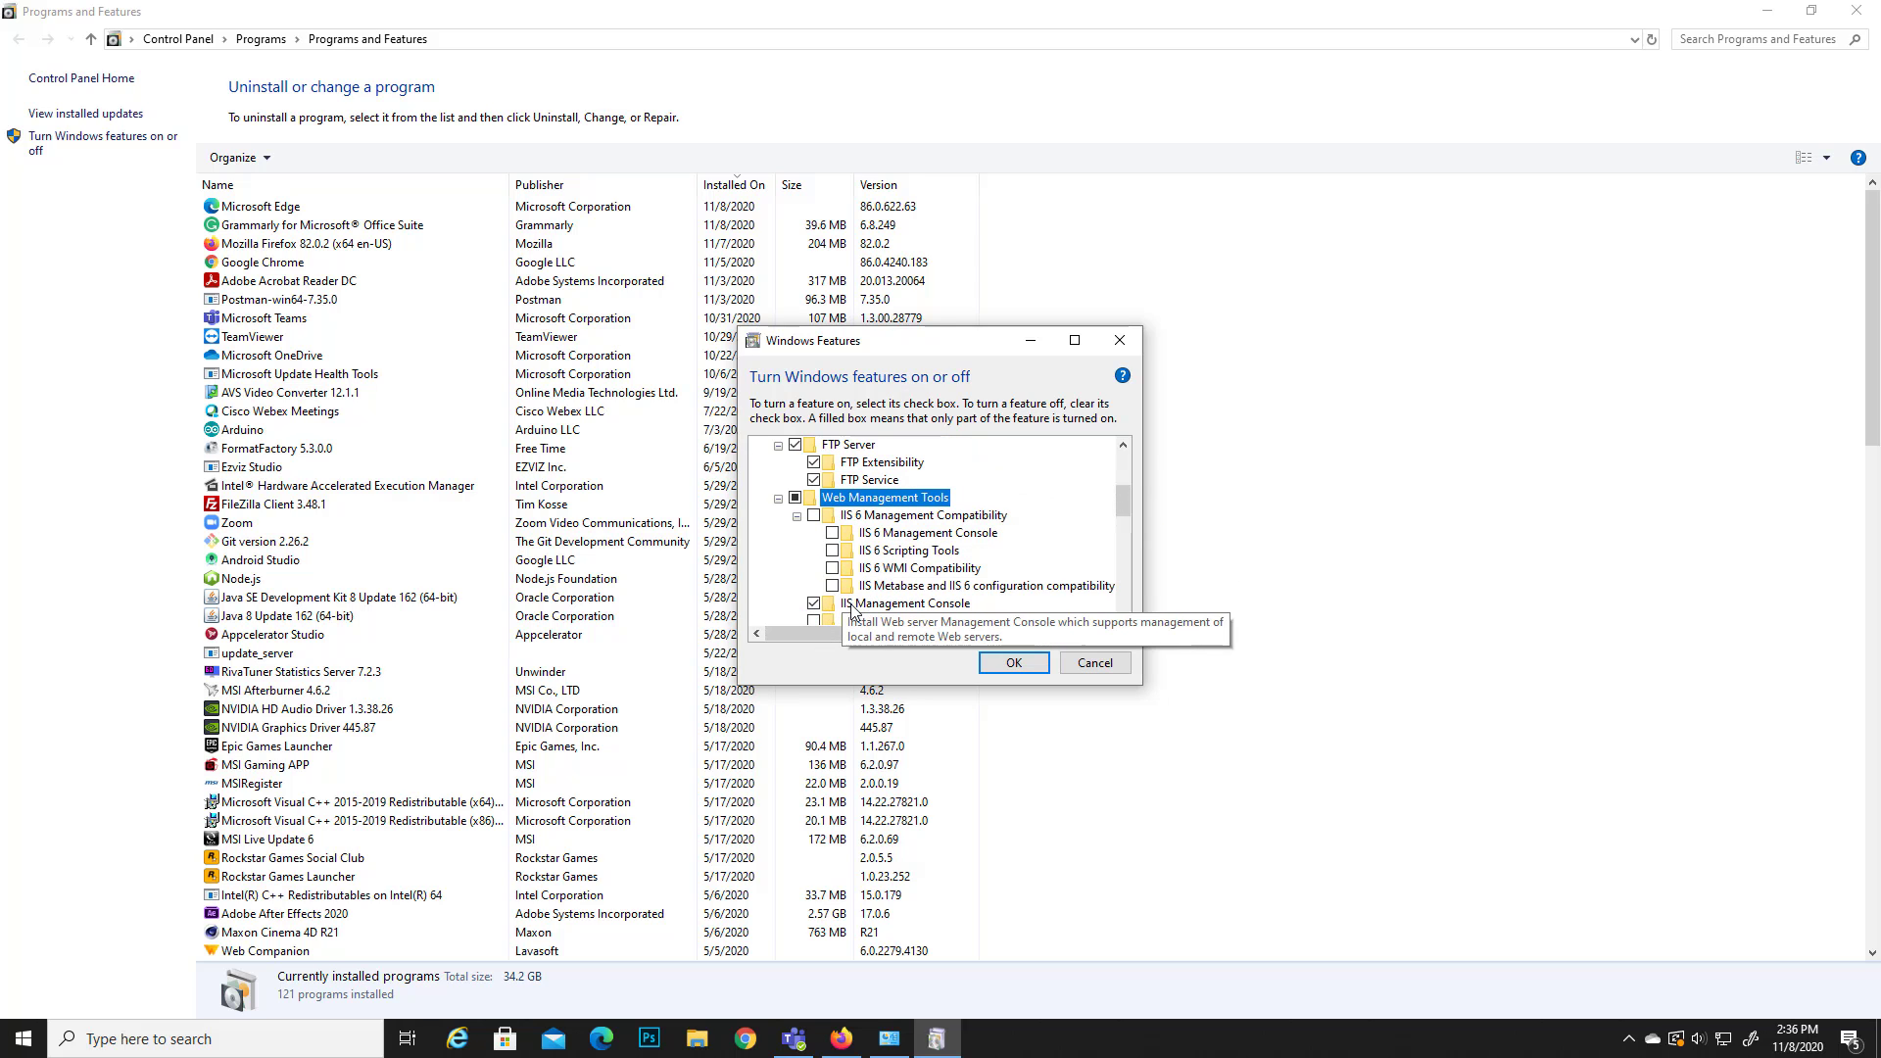
Tick IIS Management Service and World Wide Web Services
scroll(960, 580, down, 1)
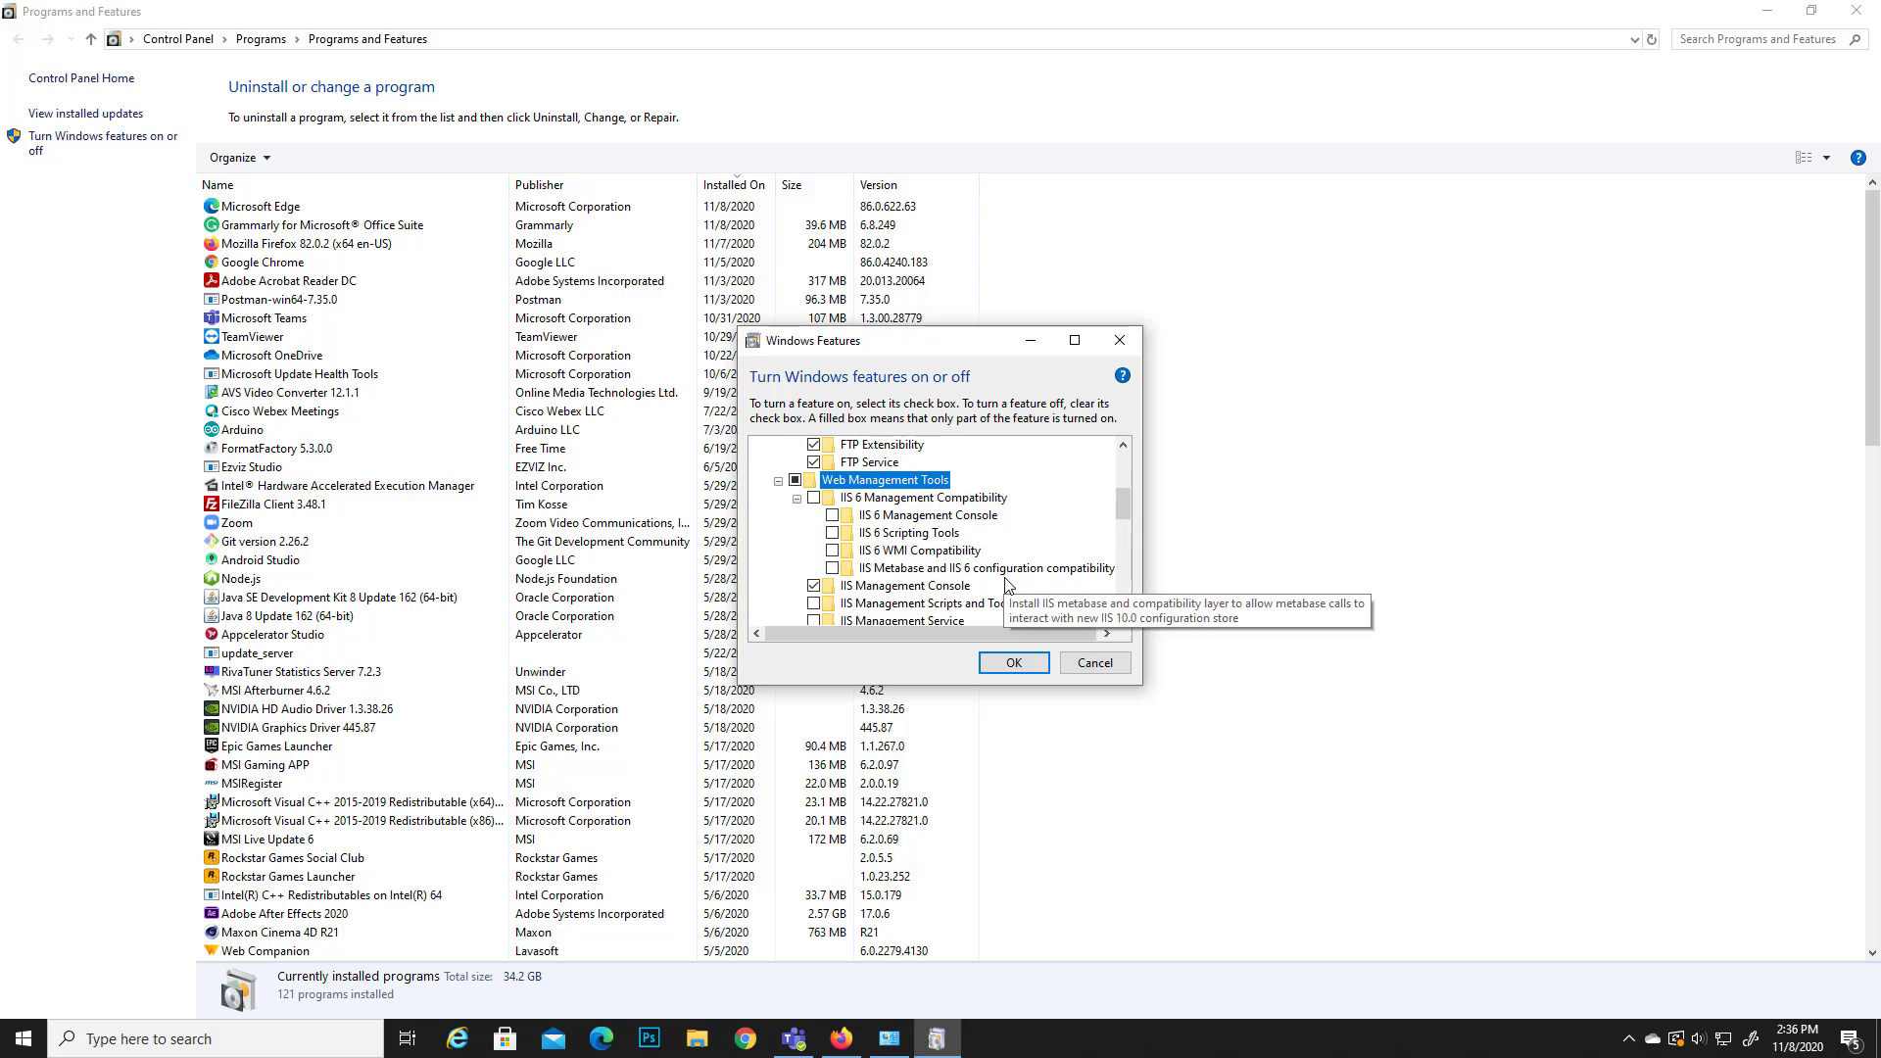
scroll(1004, 586, down, 1)
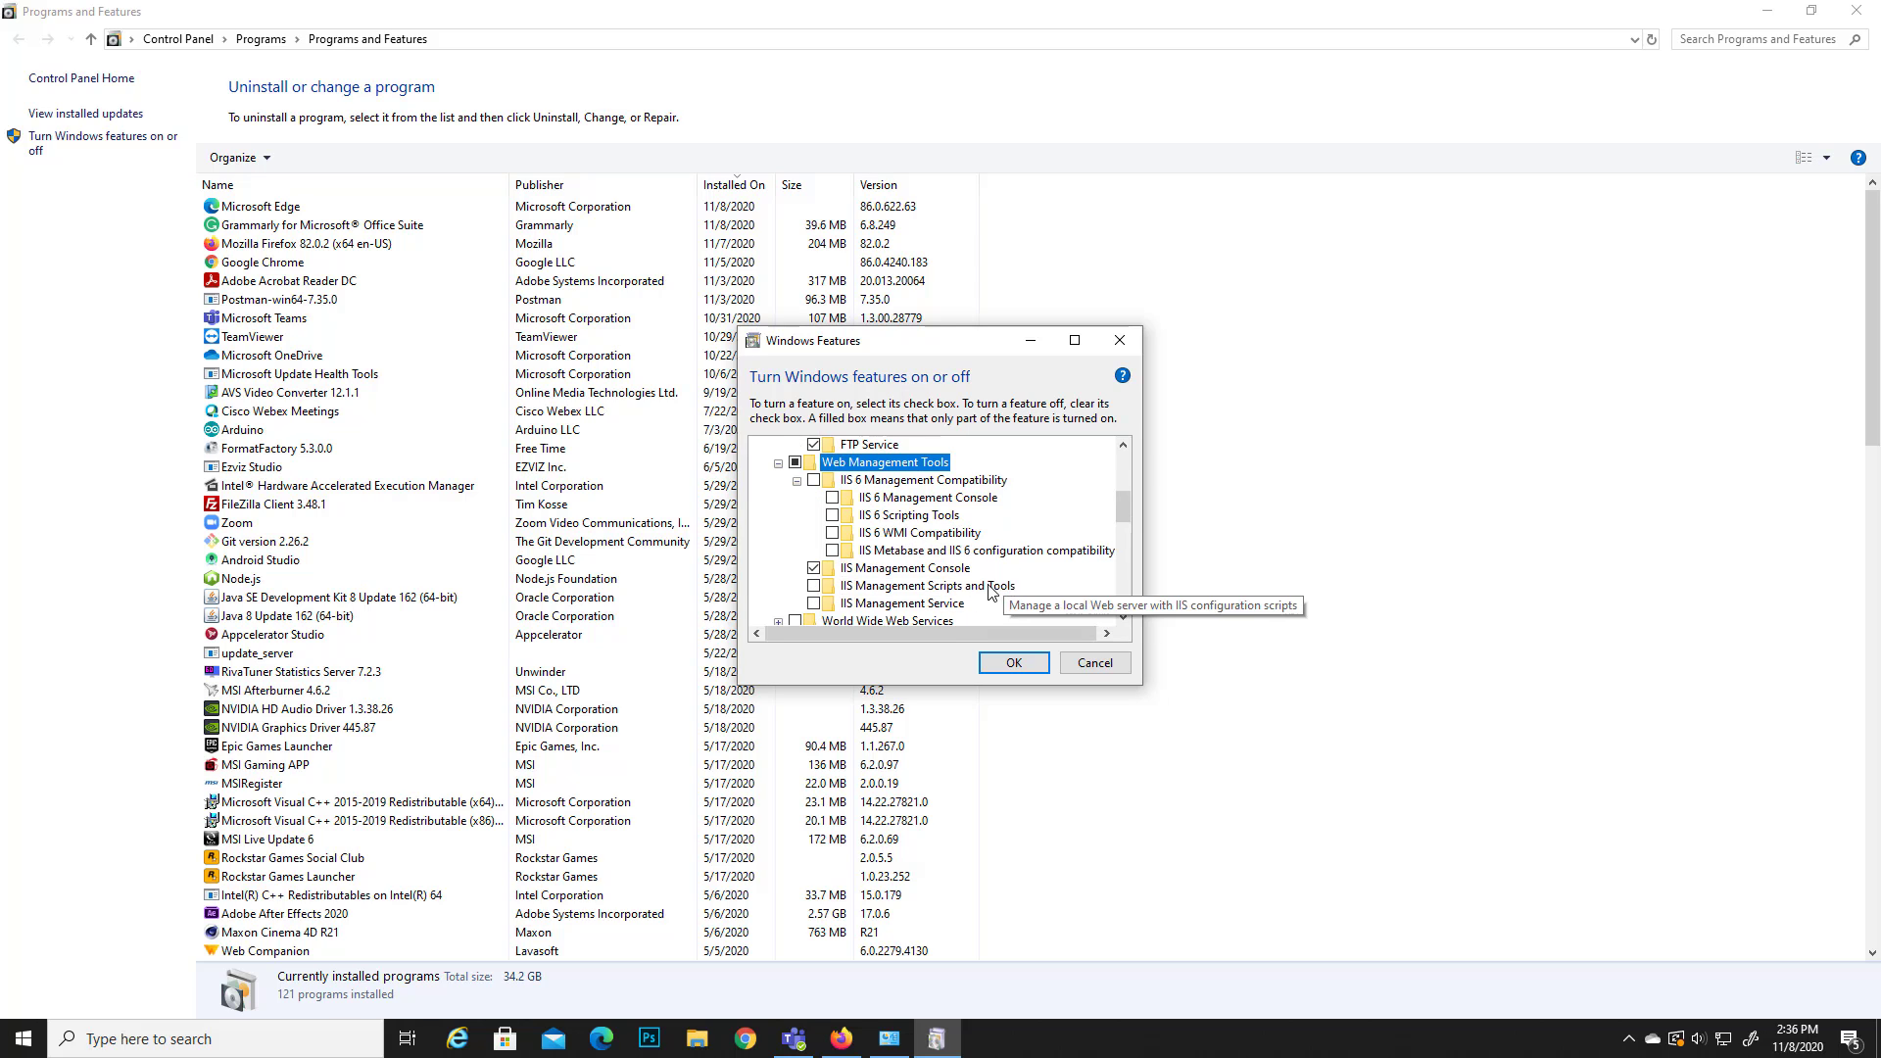
scroll(970, 594, down, 1)
scroll(931, 588, down, 1)
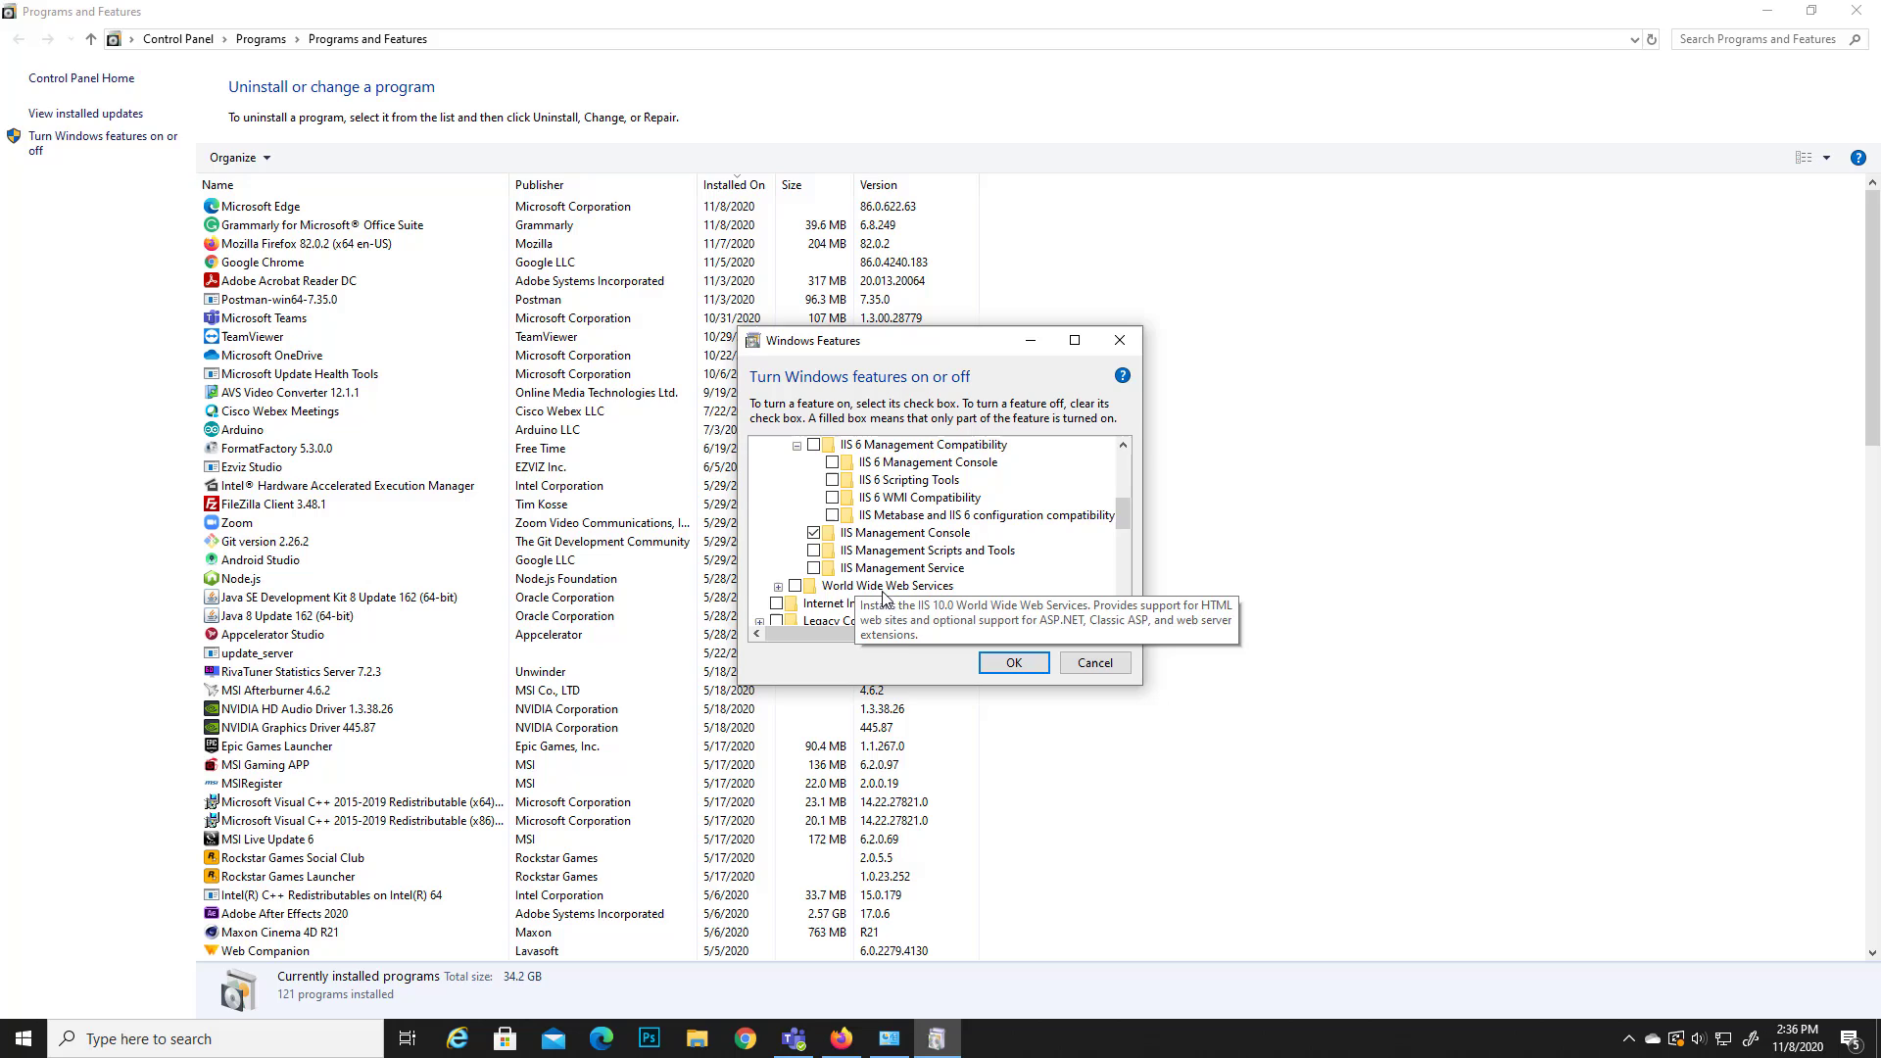
click(813, 556)
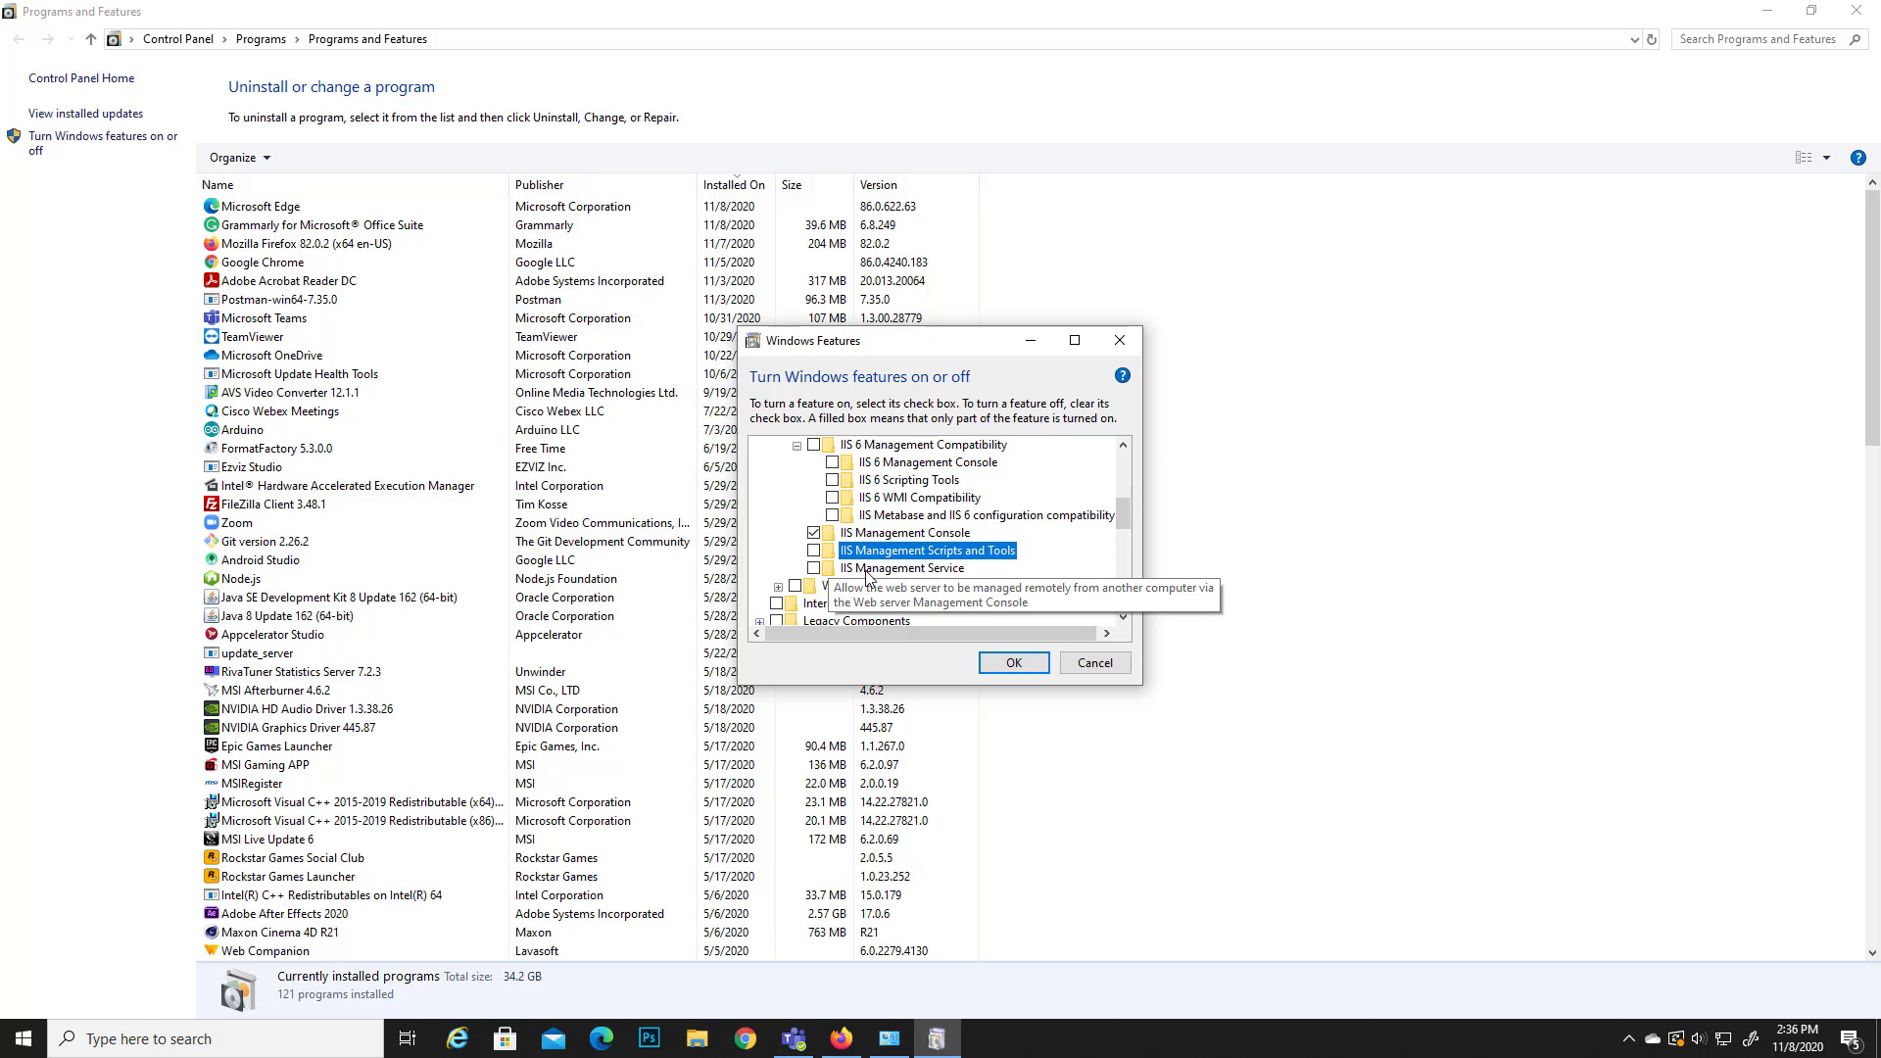
scroll(818, 560, down, 1)
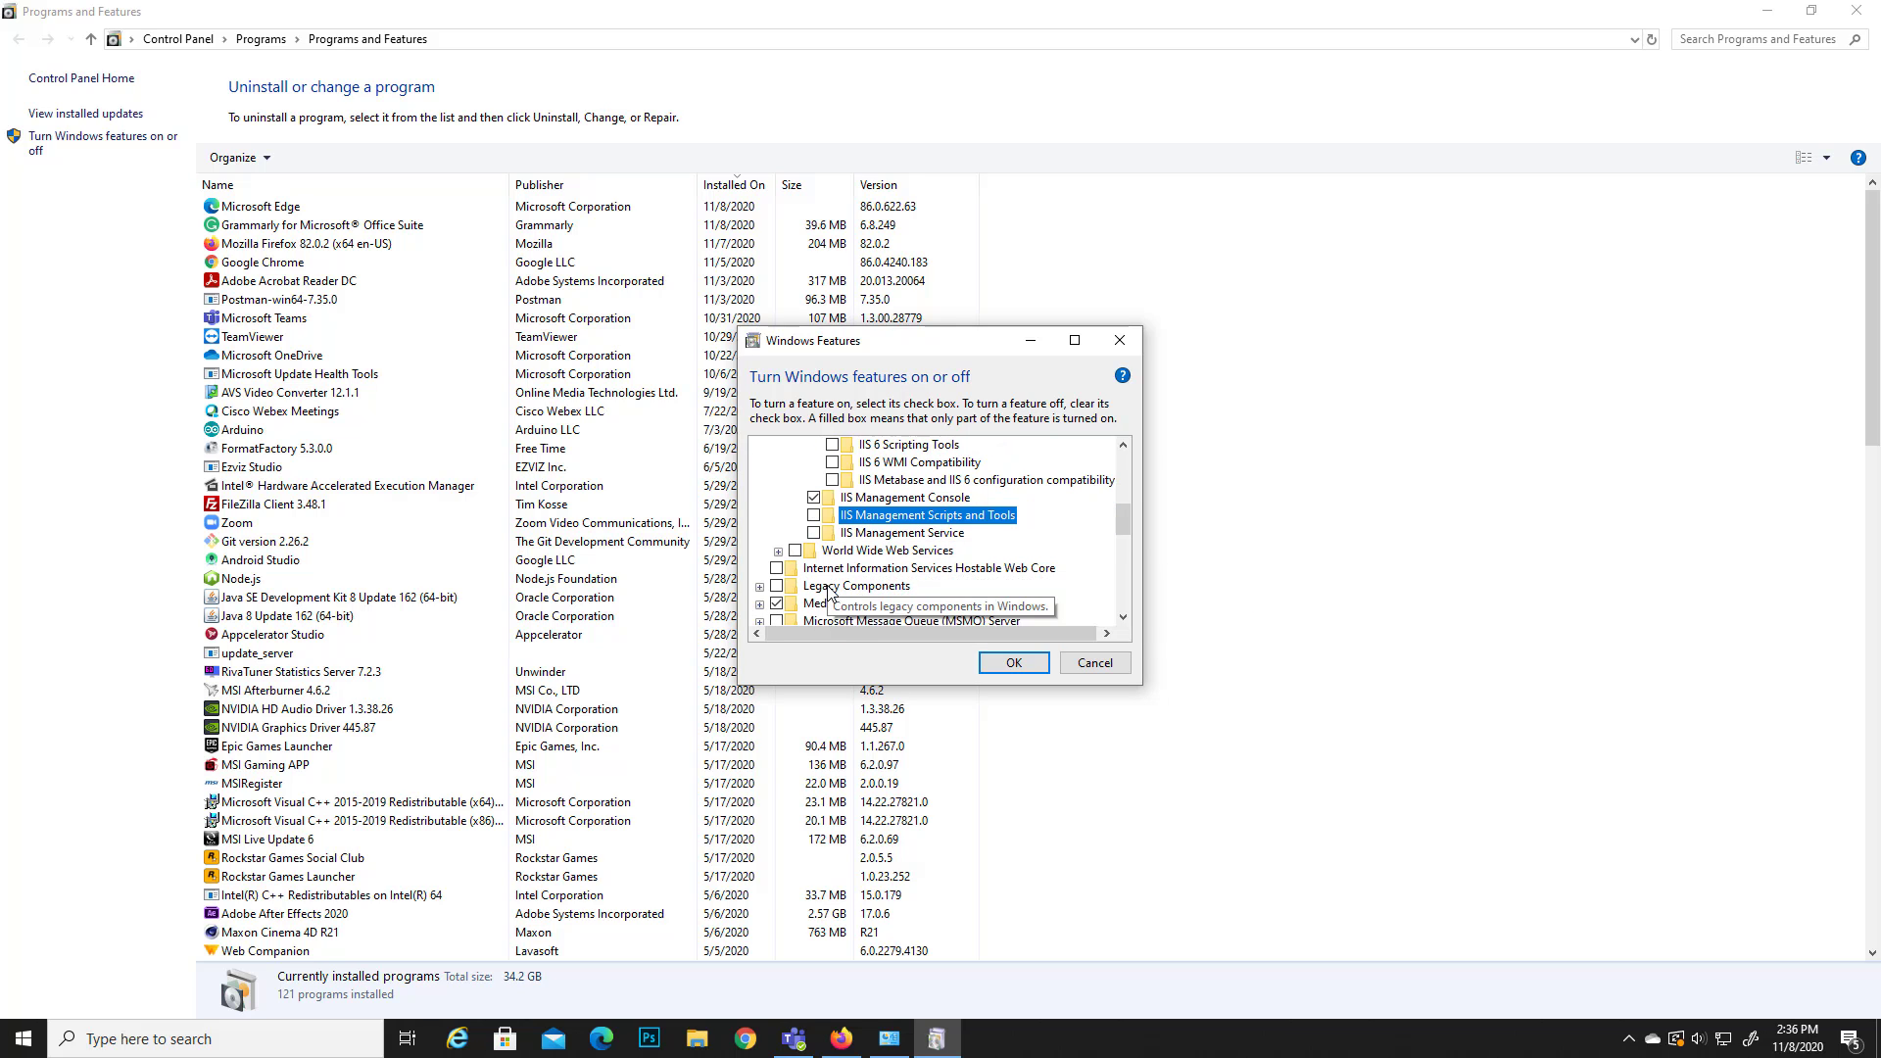
click(813, 533)
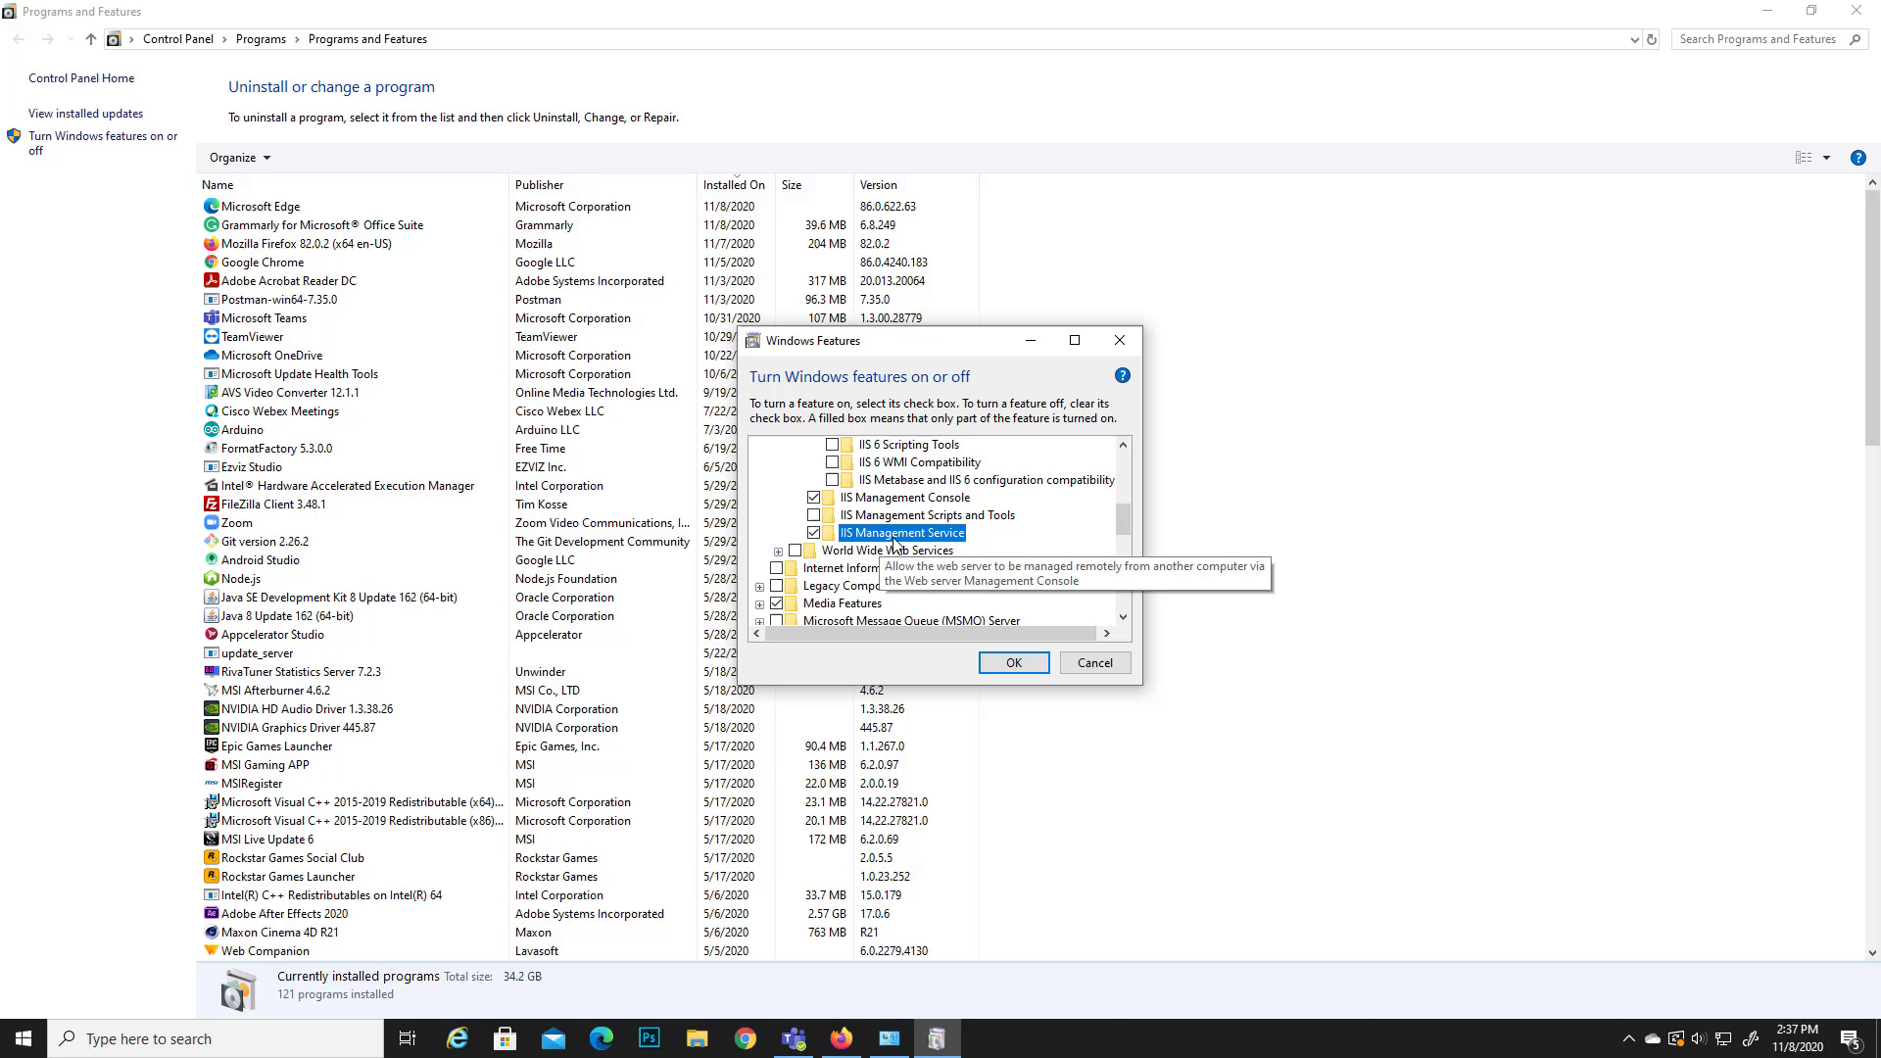
click(795, 552)
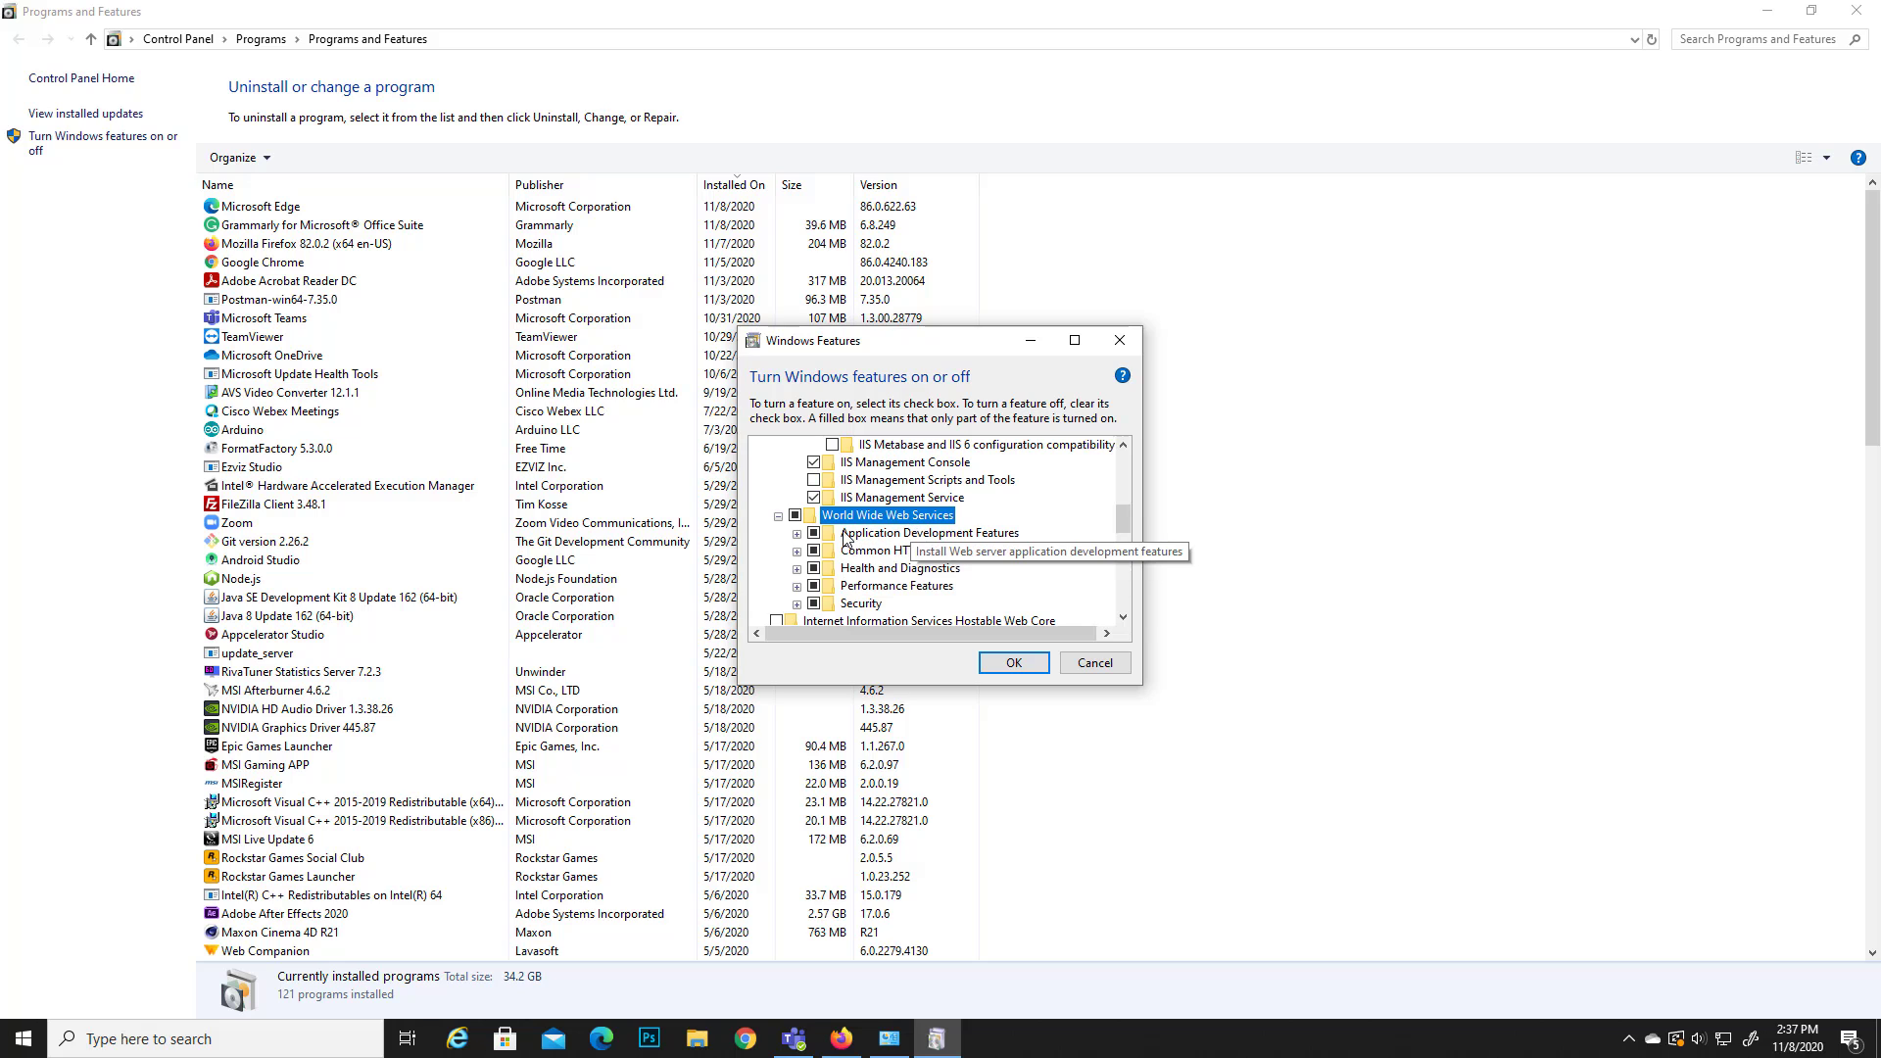
Under Application Development Features, tick .NET Extensibility 3.5 and 4.8, ASP.NET 3.5 and 4.8, and WebSocket Protocol
click(796, 533)
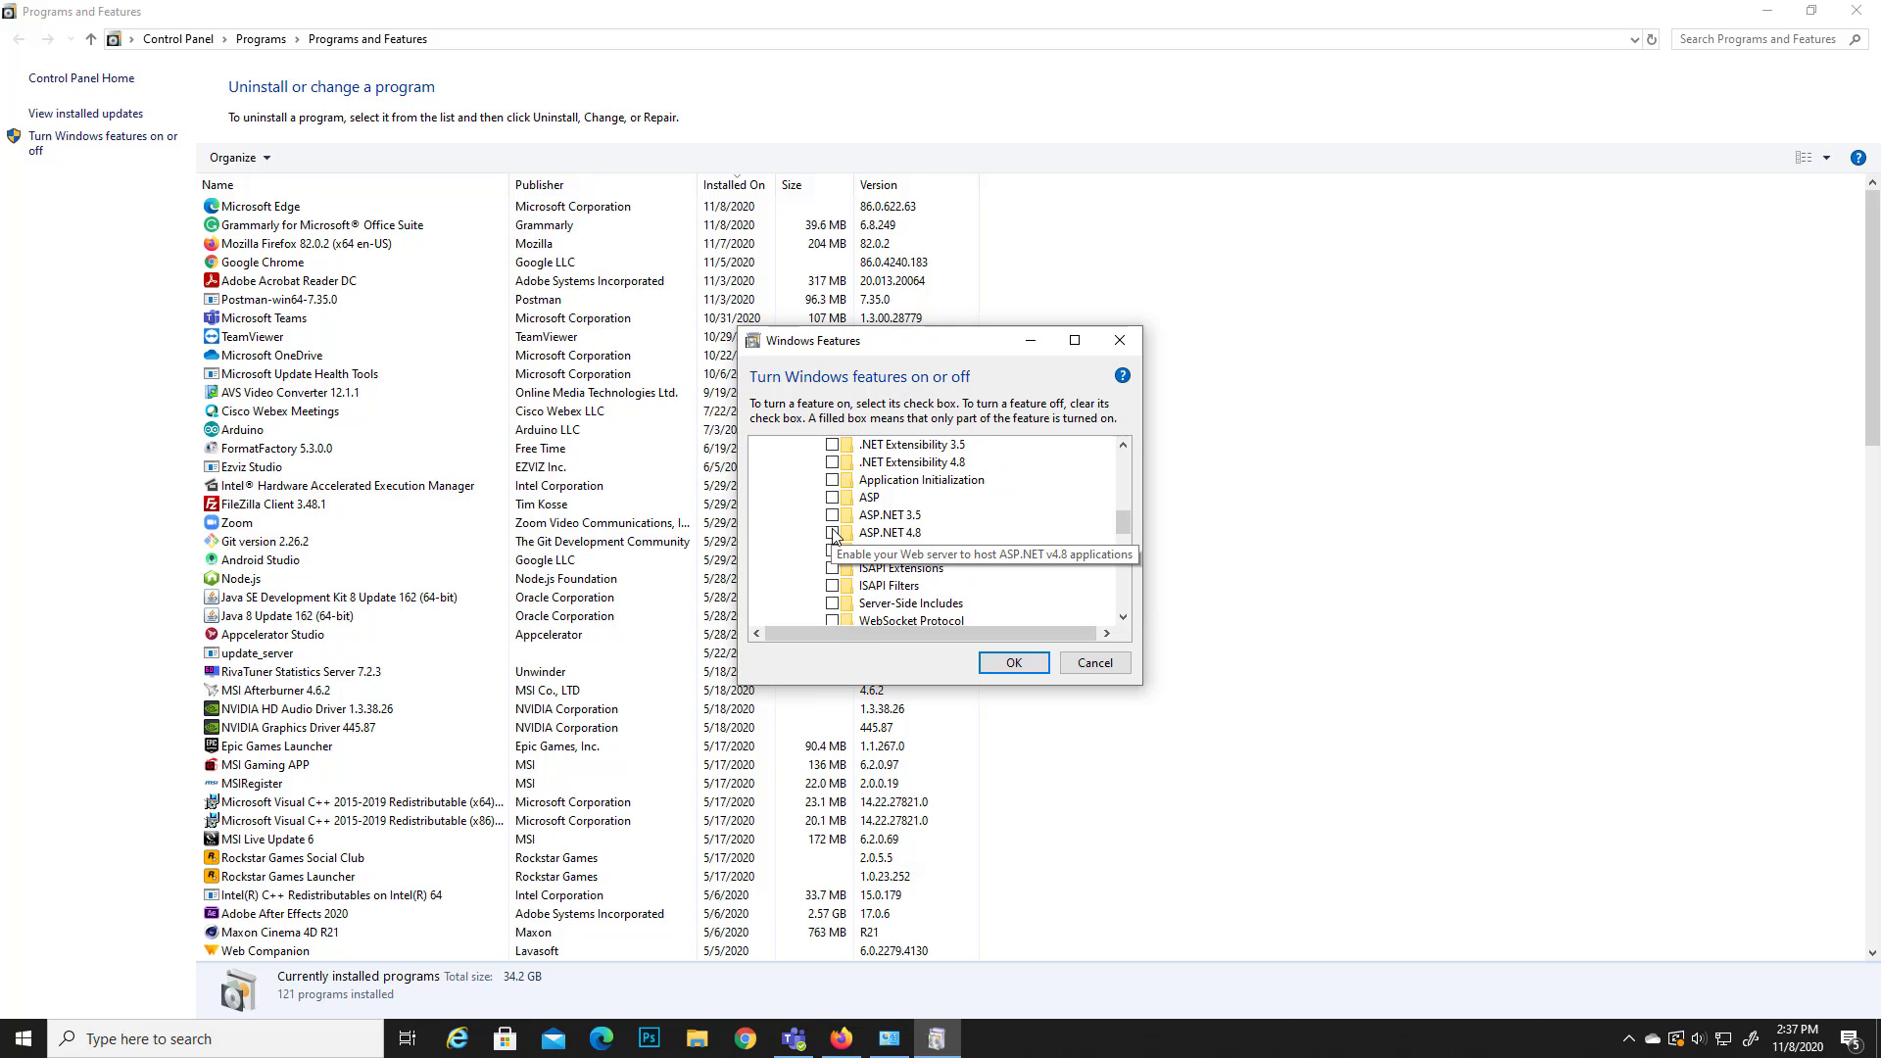
scroll(834, 536, up, 2)
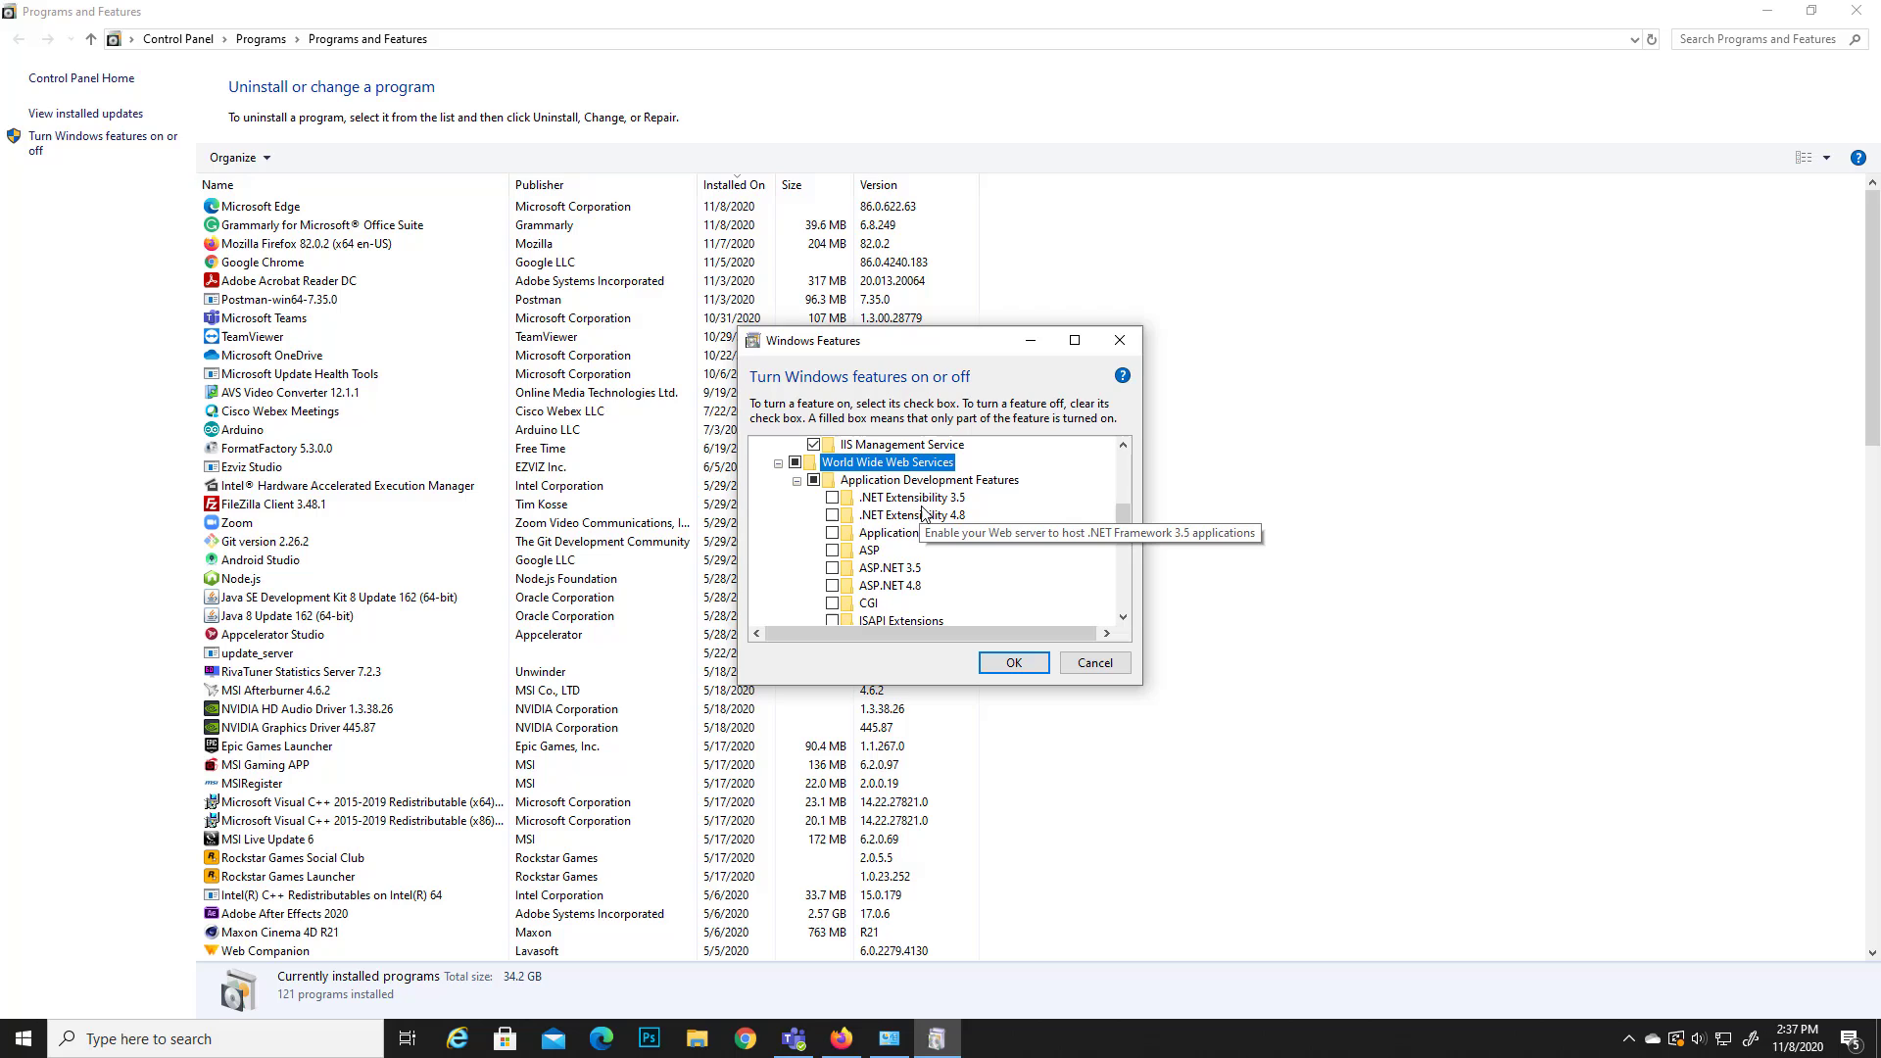
click(832, 501)
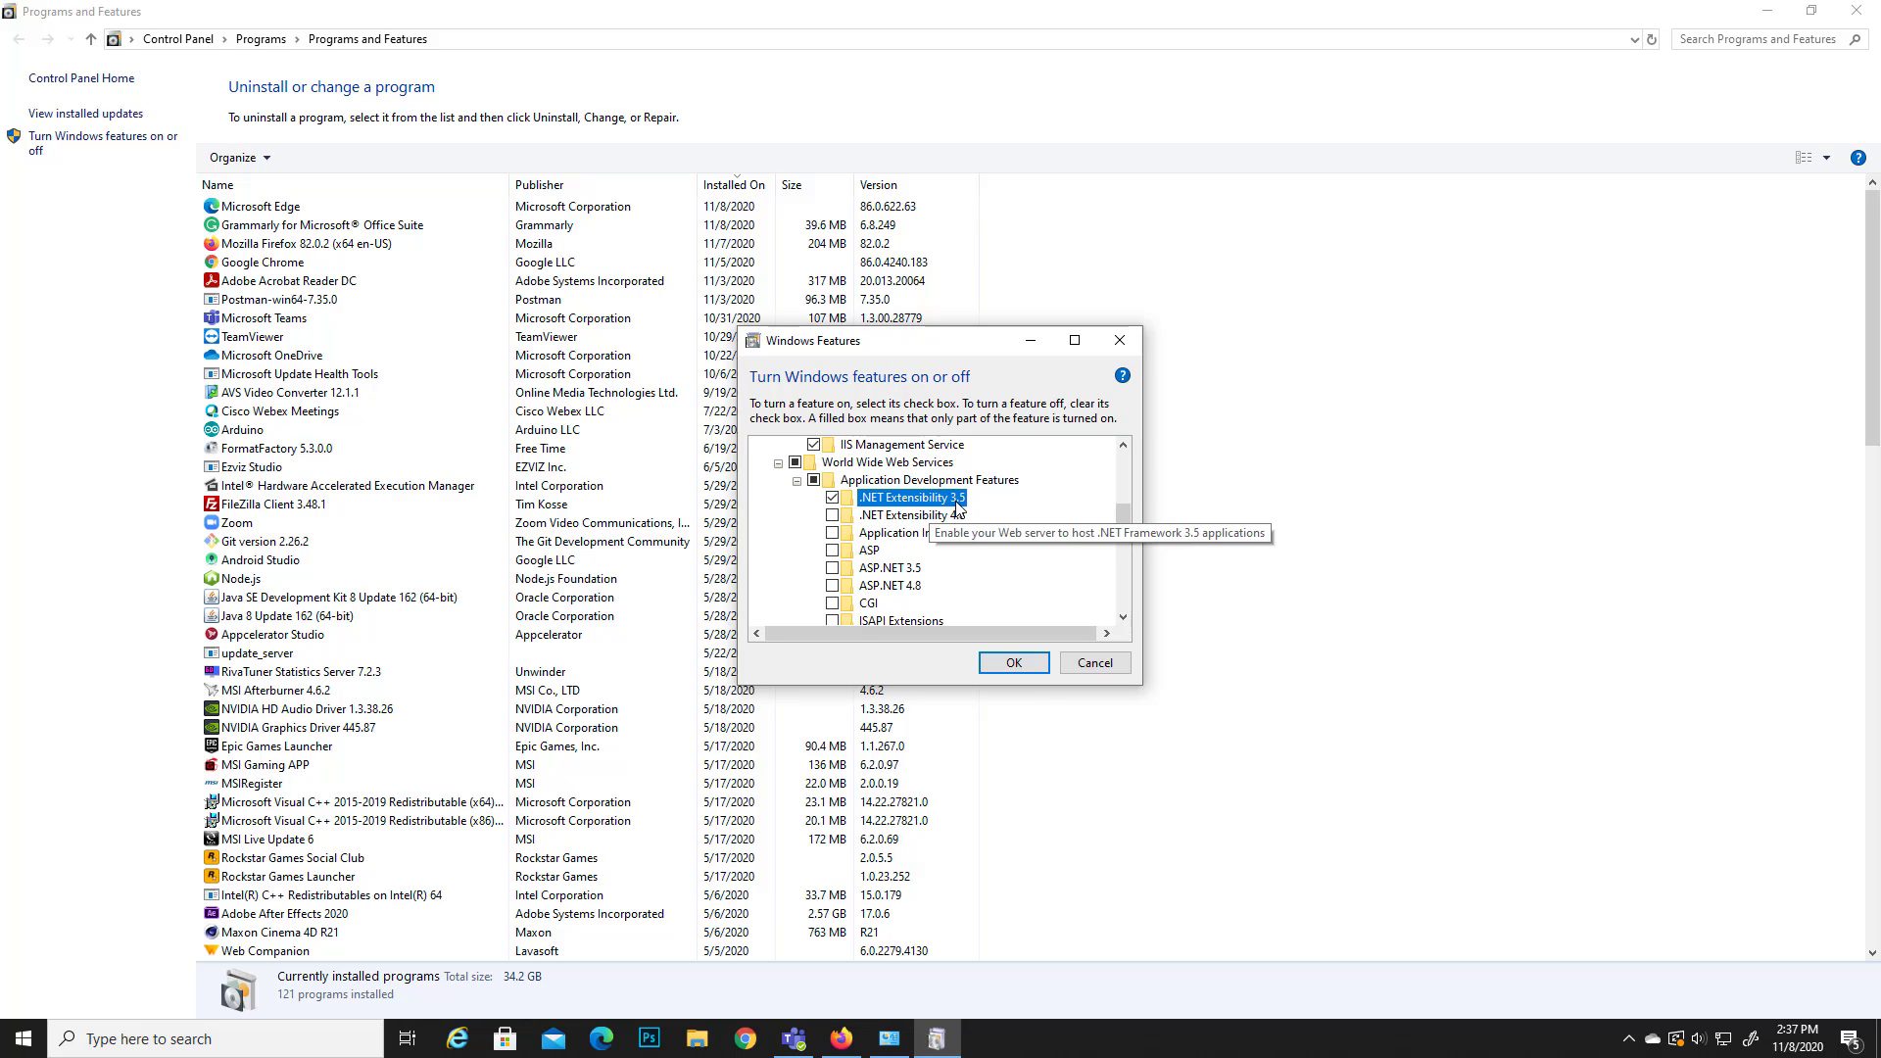
click(831, 516)
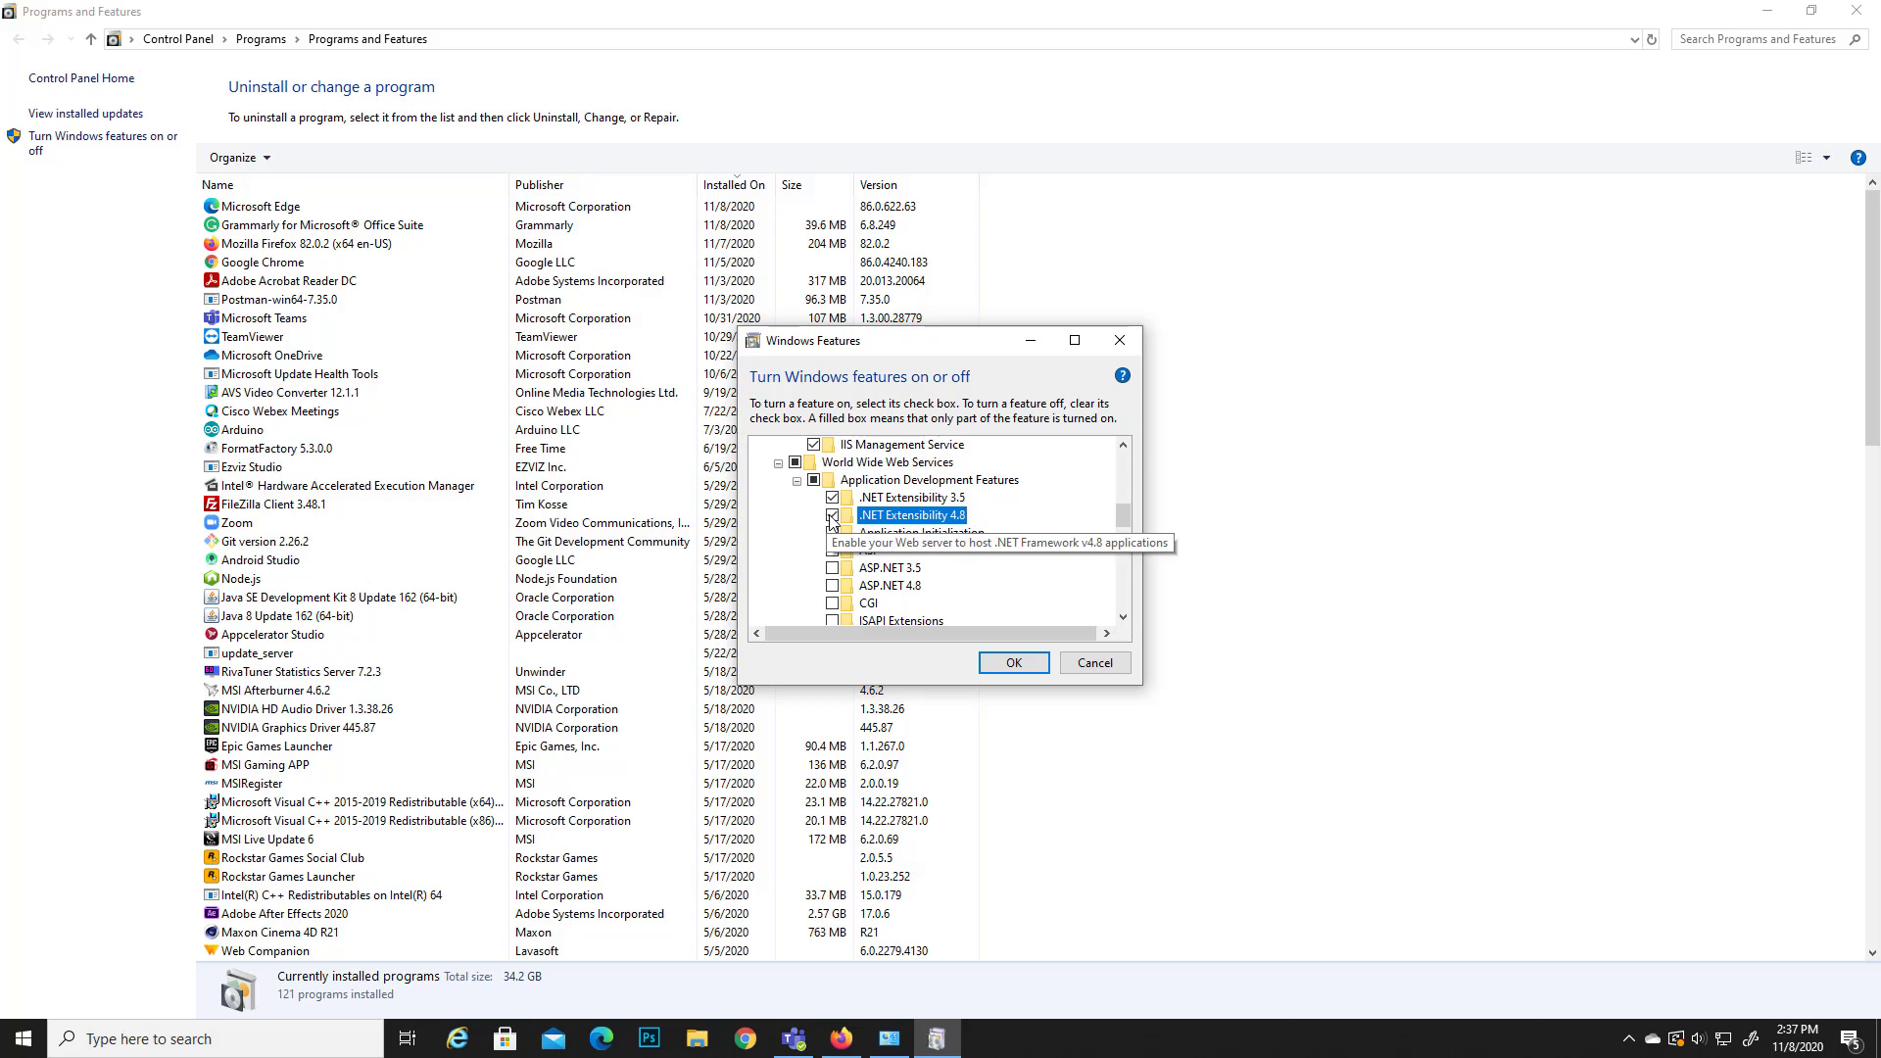
scroll(982, 552, down, 1)
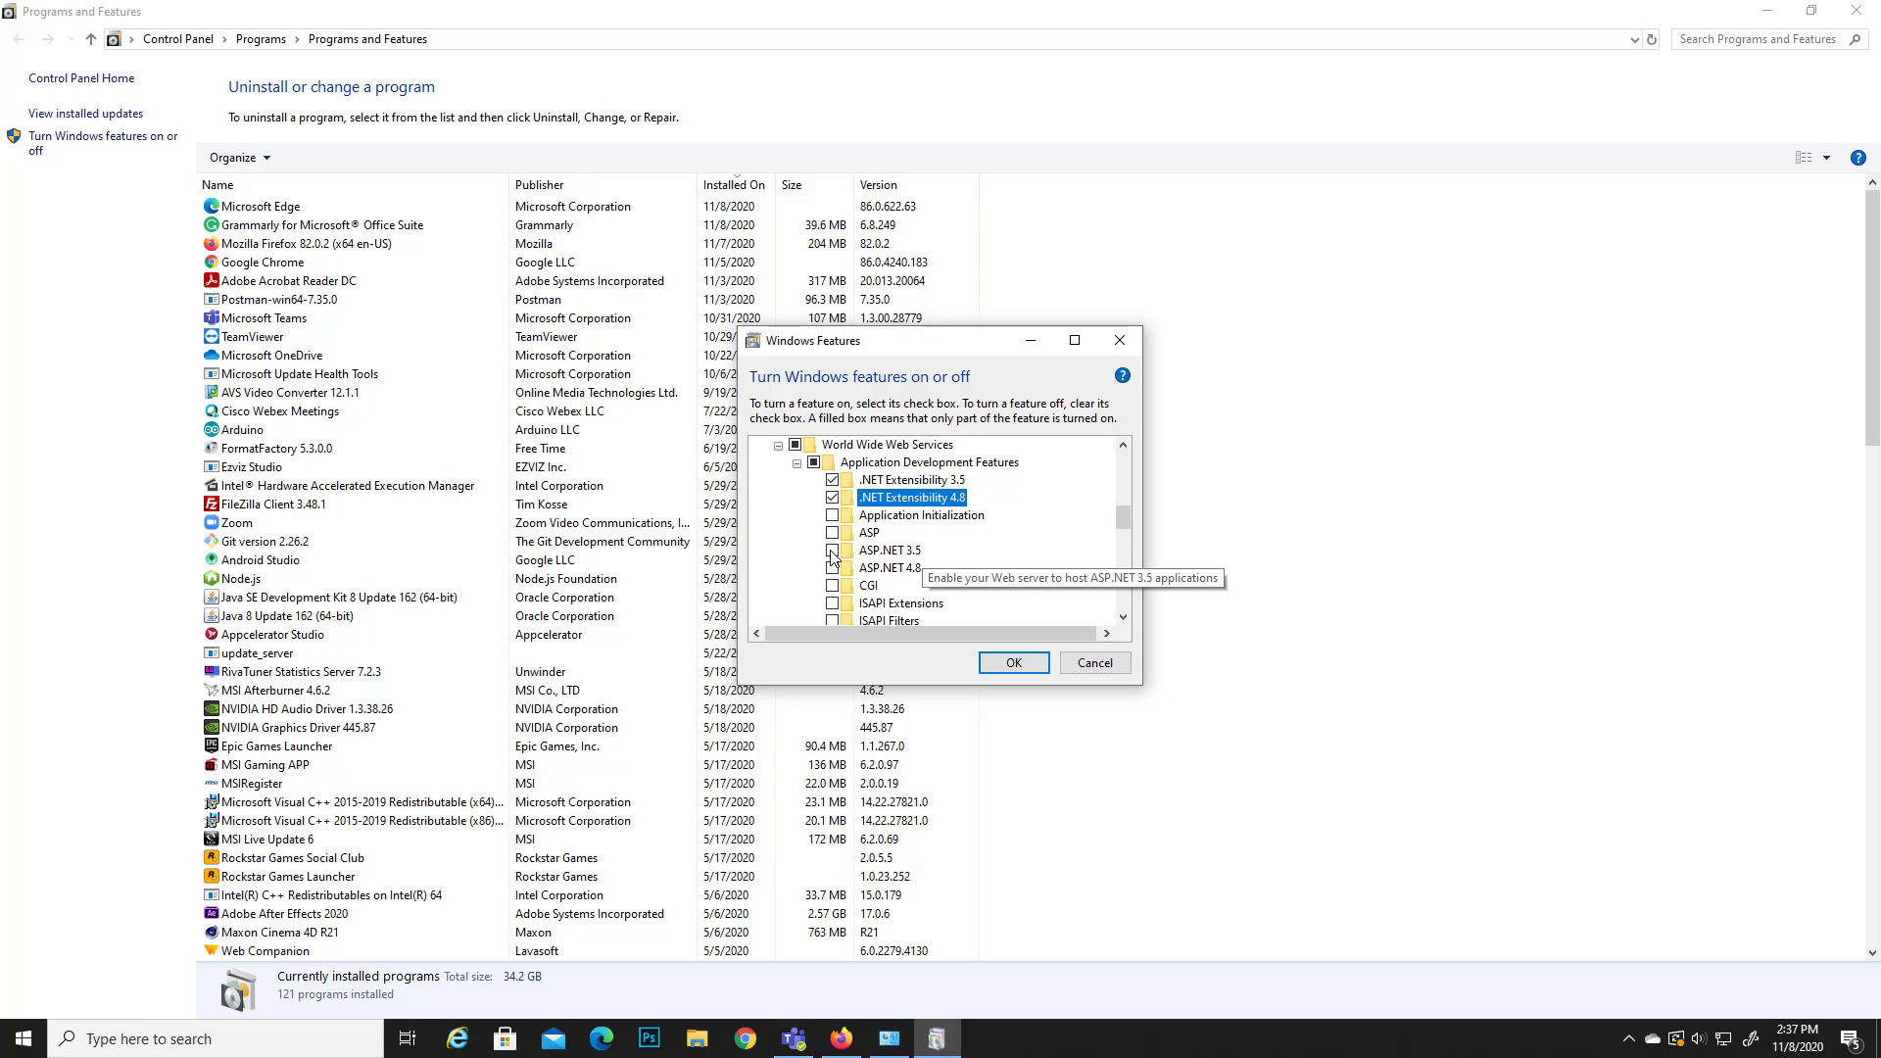
click(832, 551)
click(832, 568)
scroll(999, 575, down, 2)
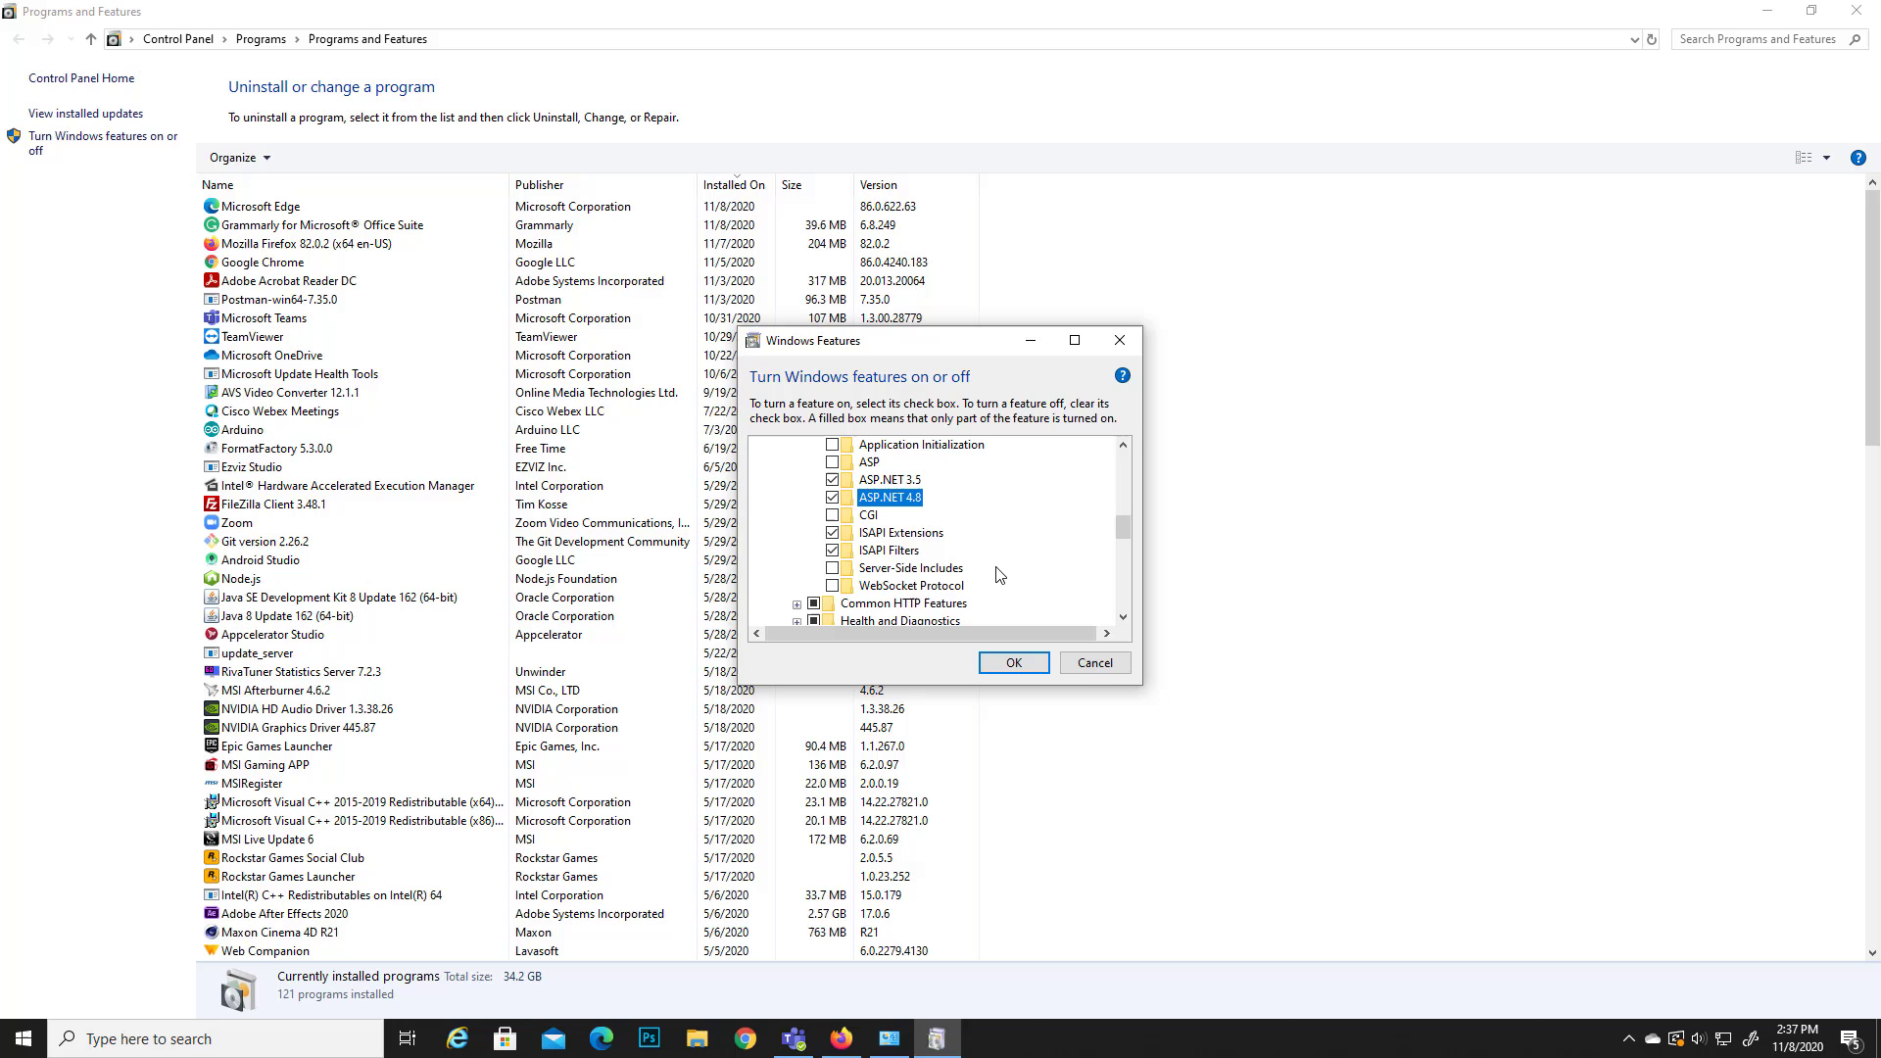
click(832, 585)
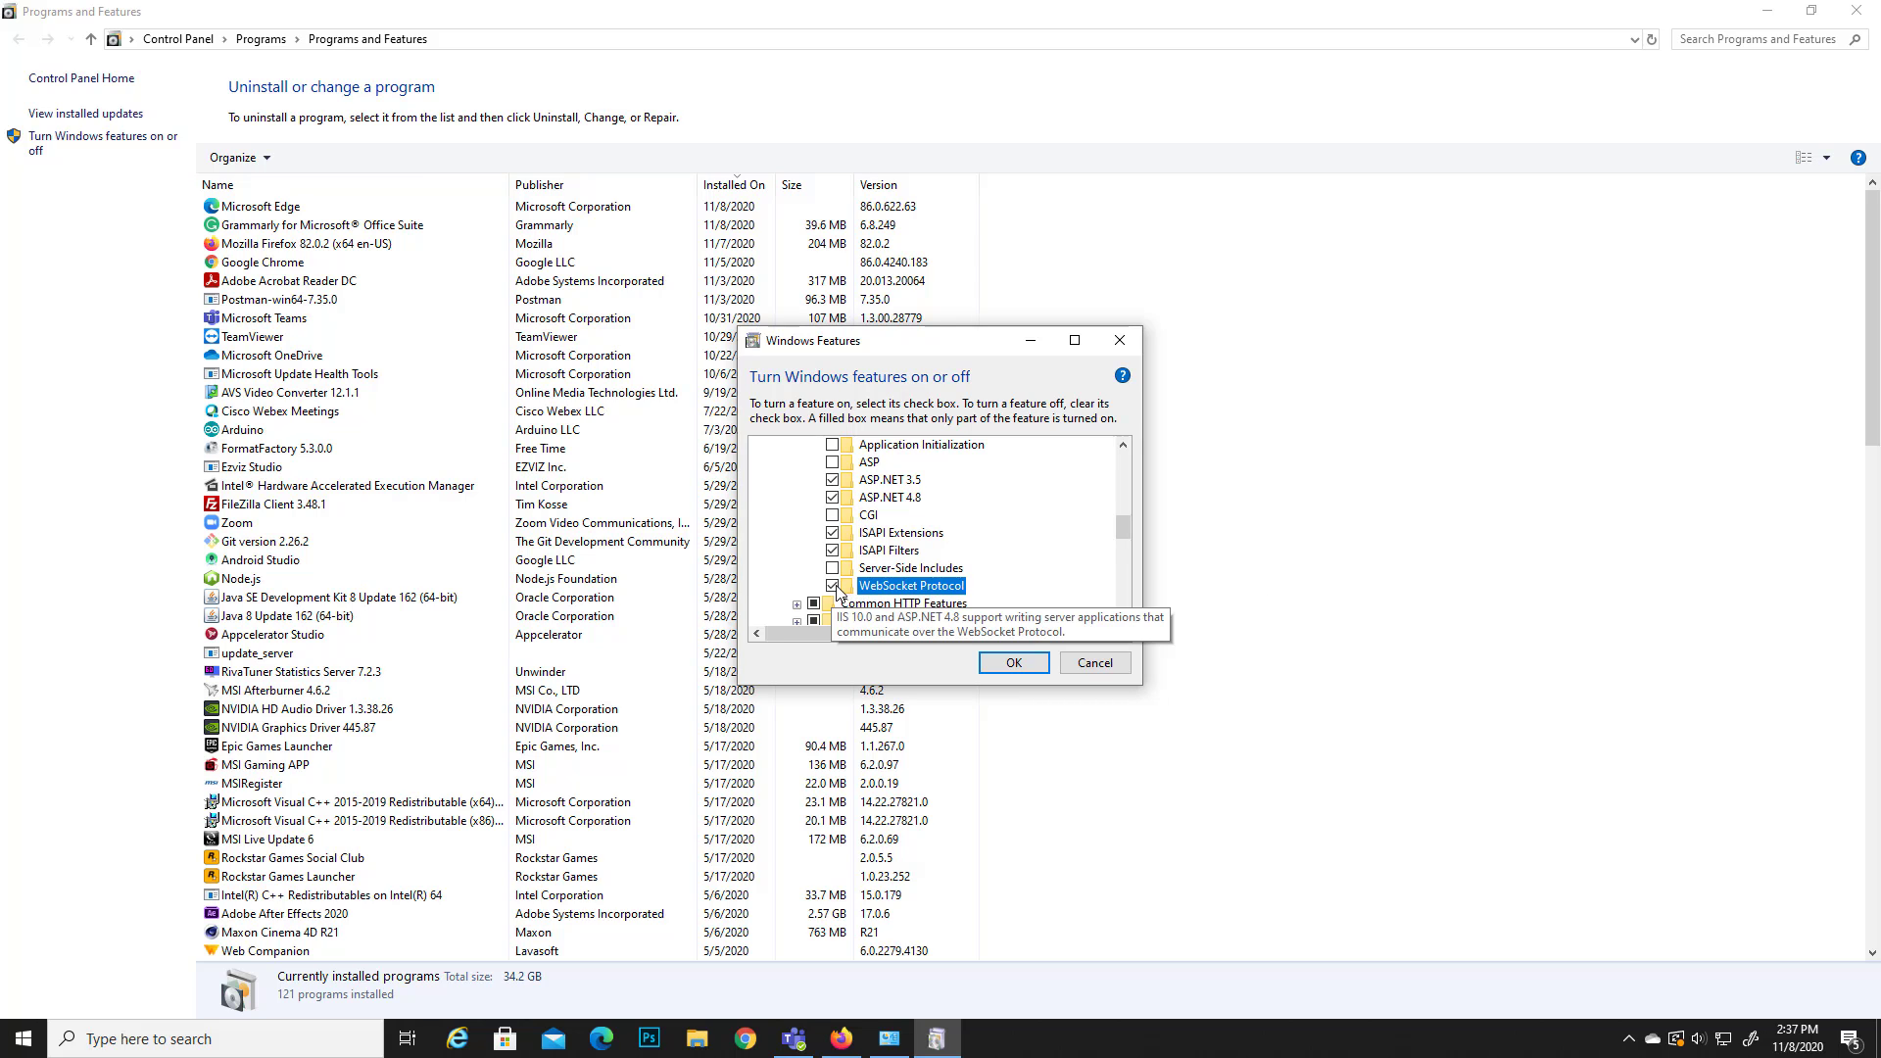
scroll(1021, 549, up, 2)
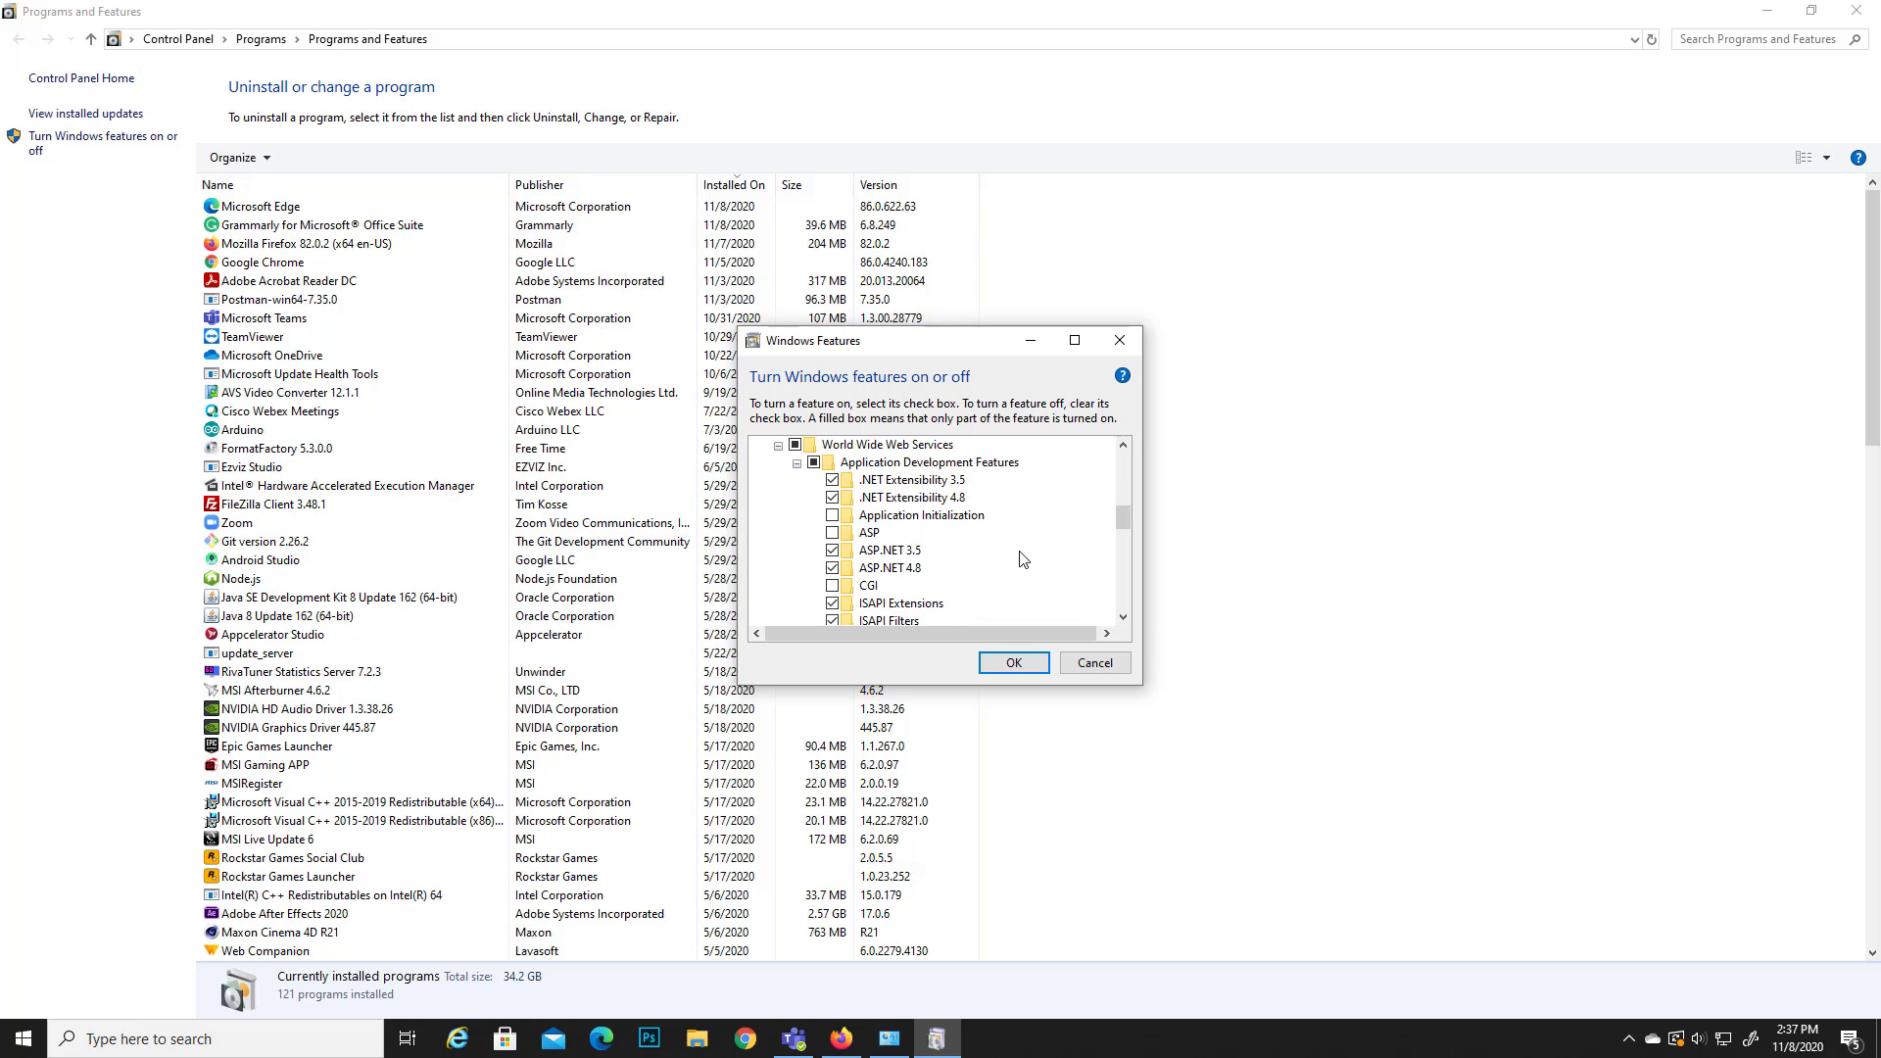
scroll(948, 529, down, 1)
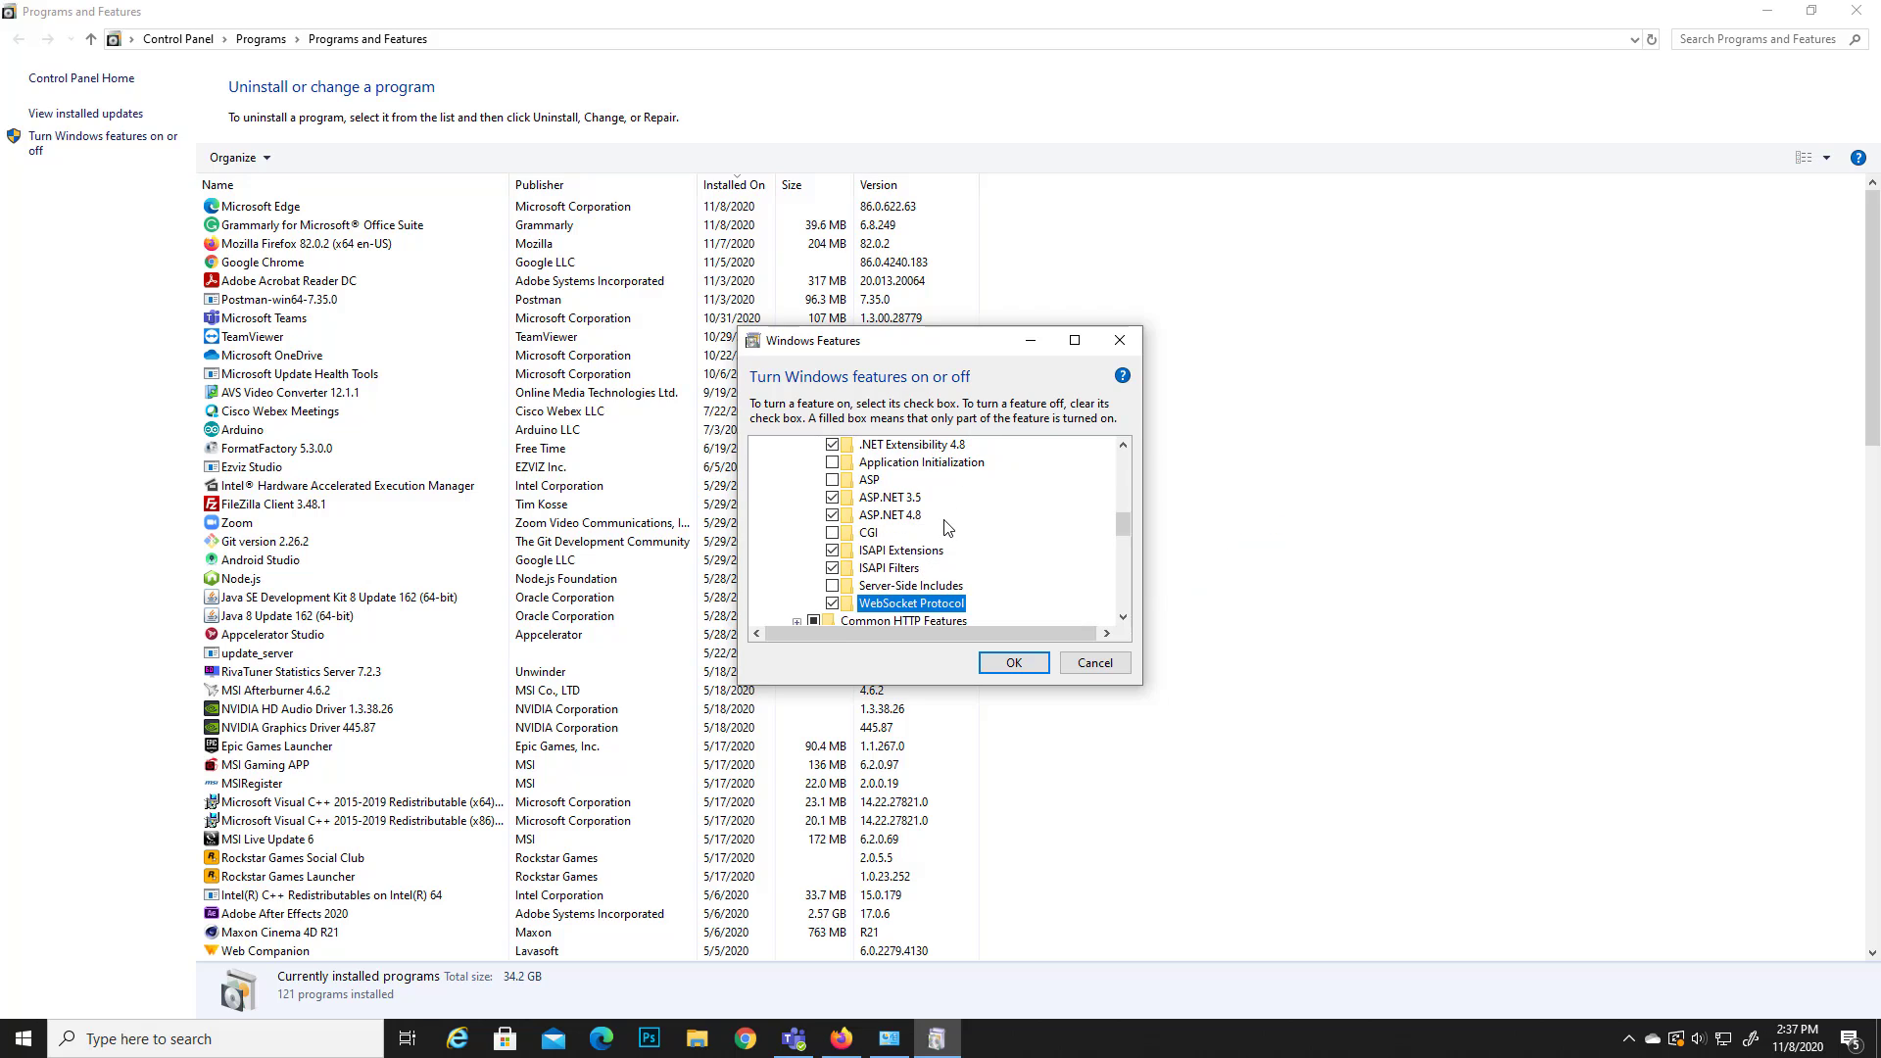
scroll(948, 529, up, 1)
scroll(958, 558, up, 1)
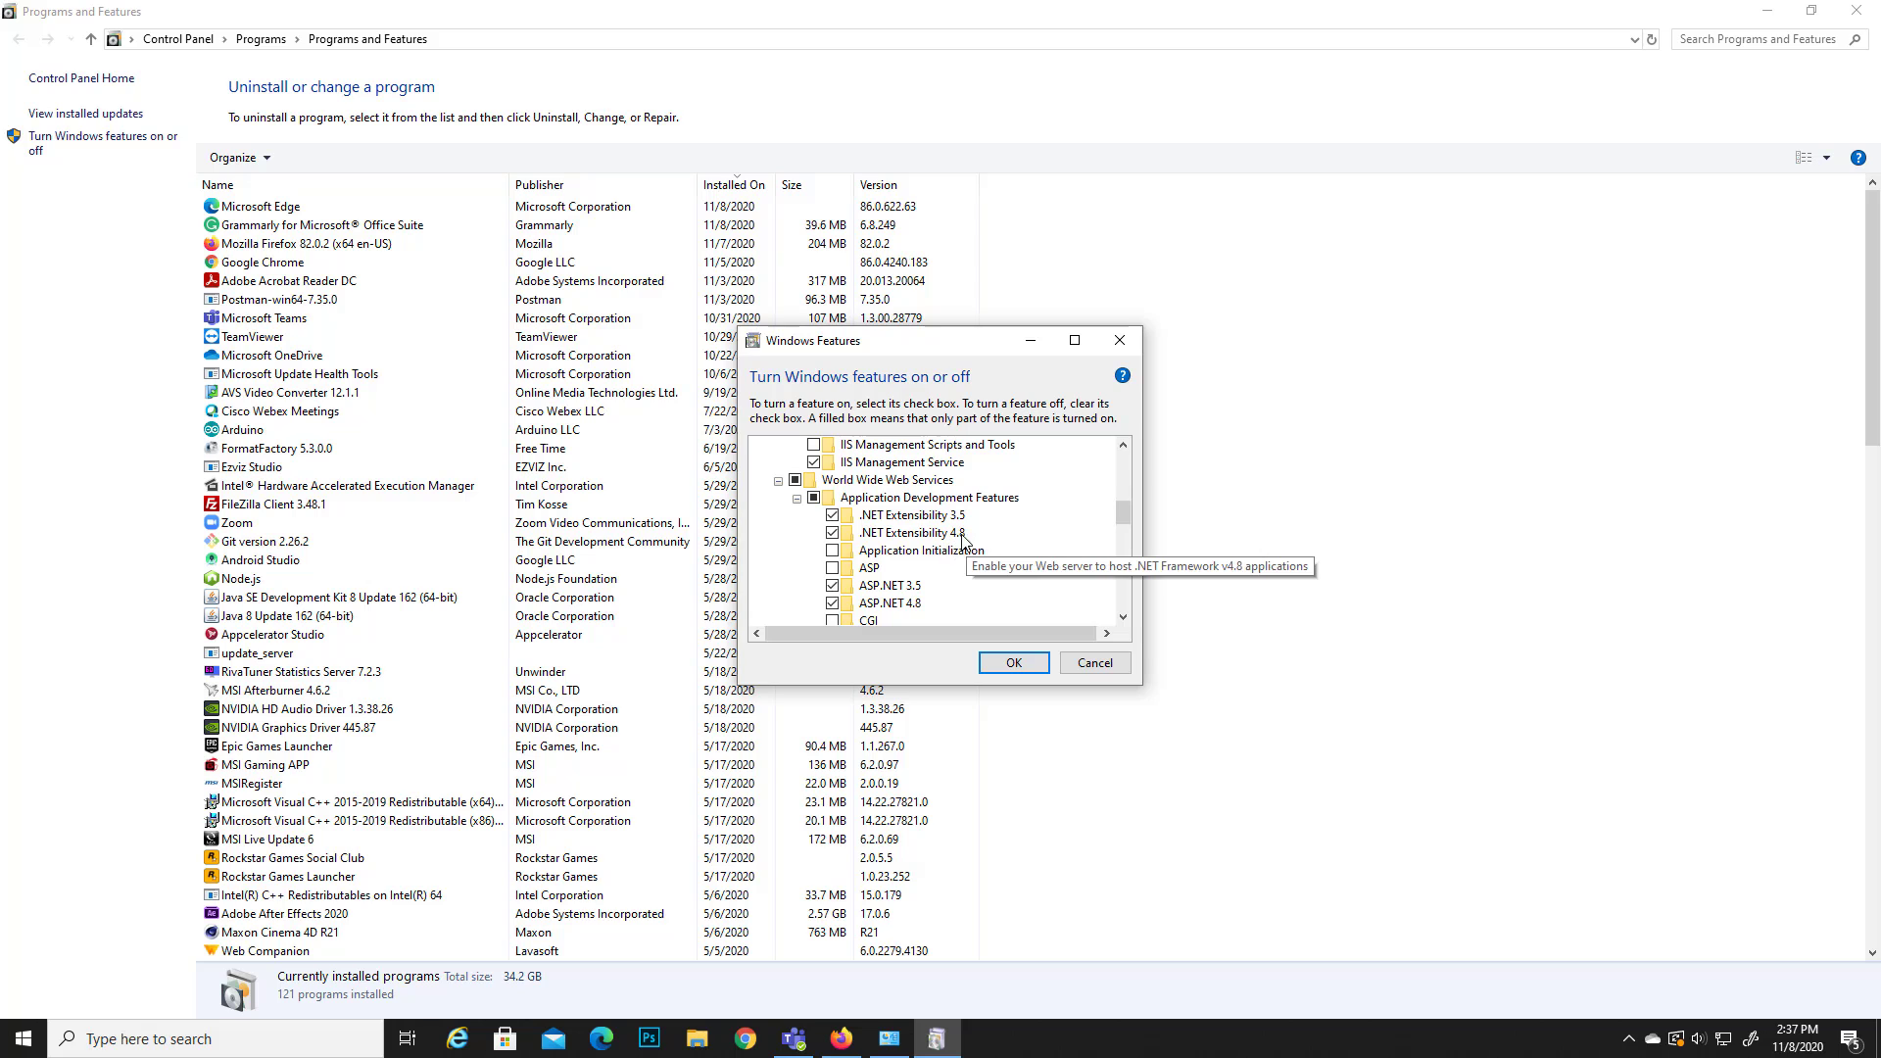
Under Health and Diagnostics, tick HTTP Logging, ODBC Logging, Request Monitor and Tracing
scroll(967, 540, down, 1)
scroll(970, 548, up, 1)
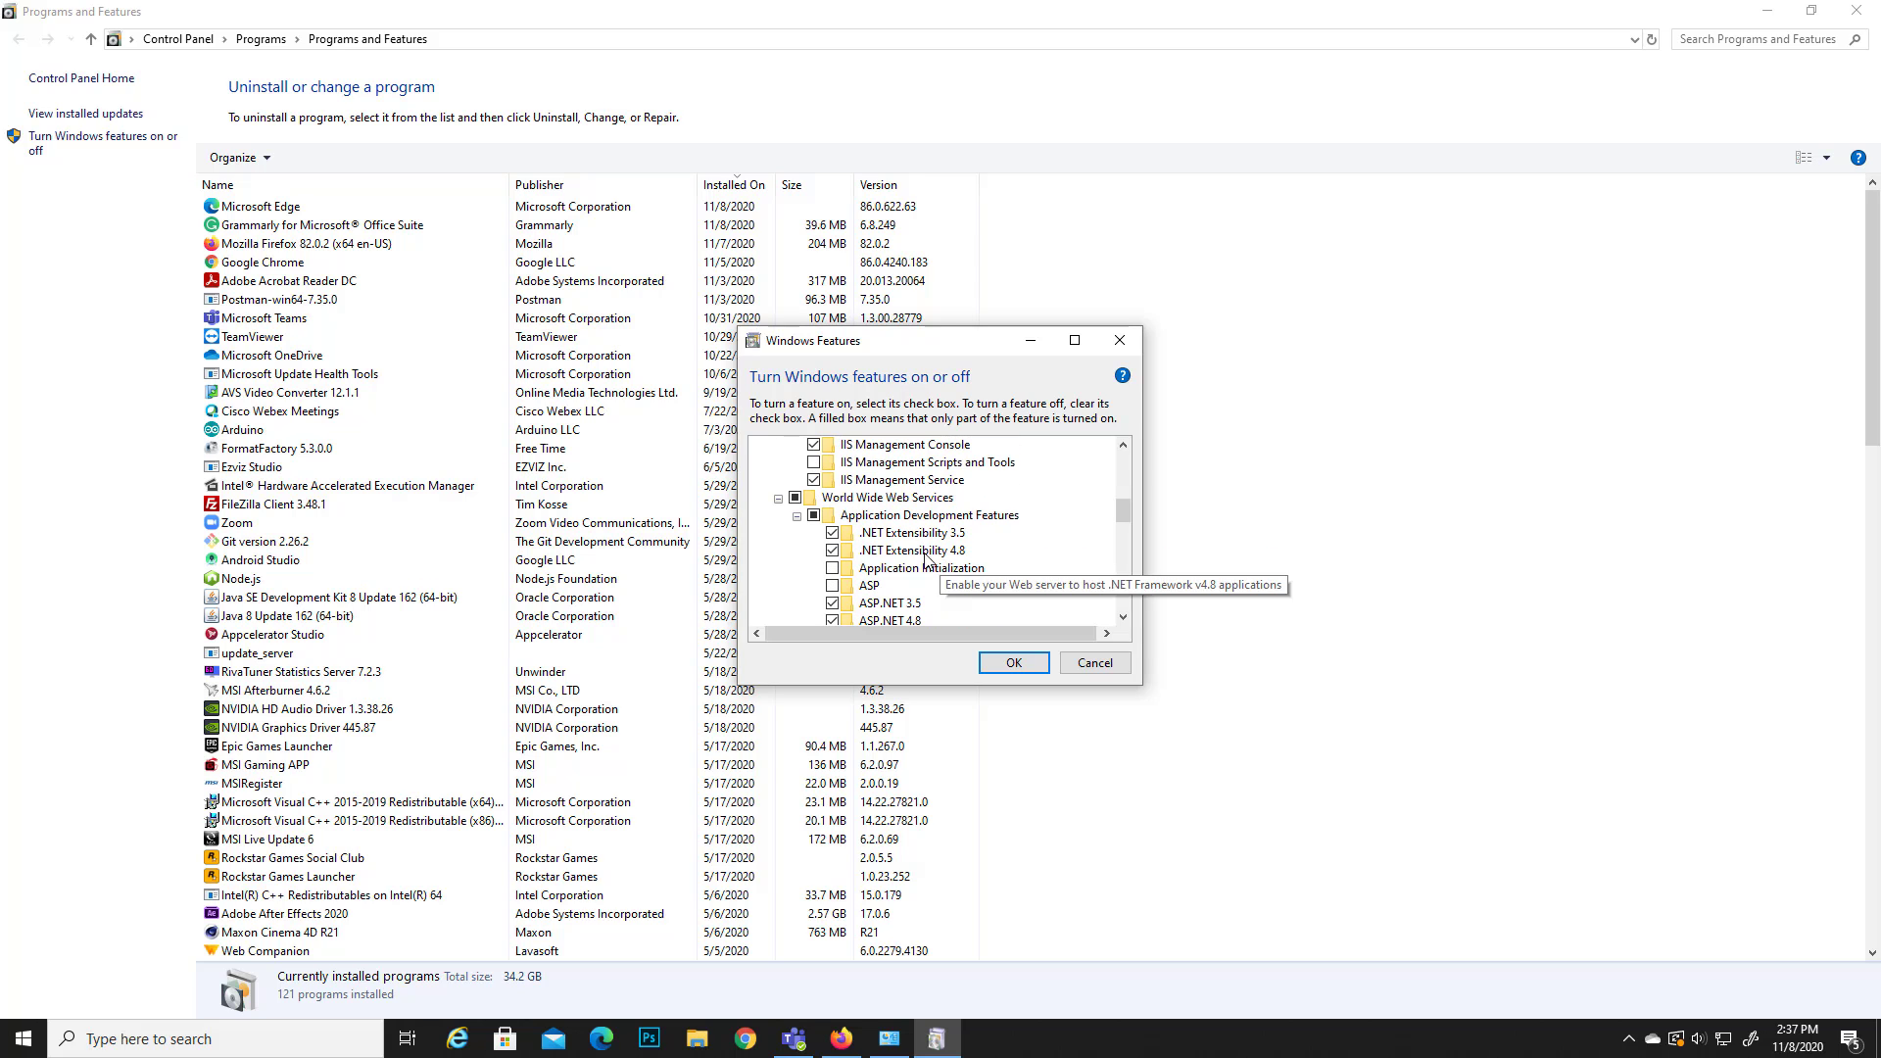
click(796, 516)
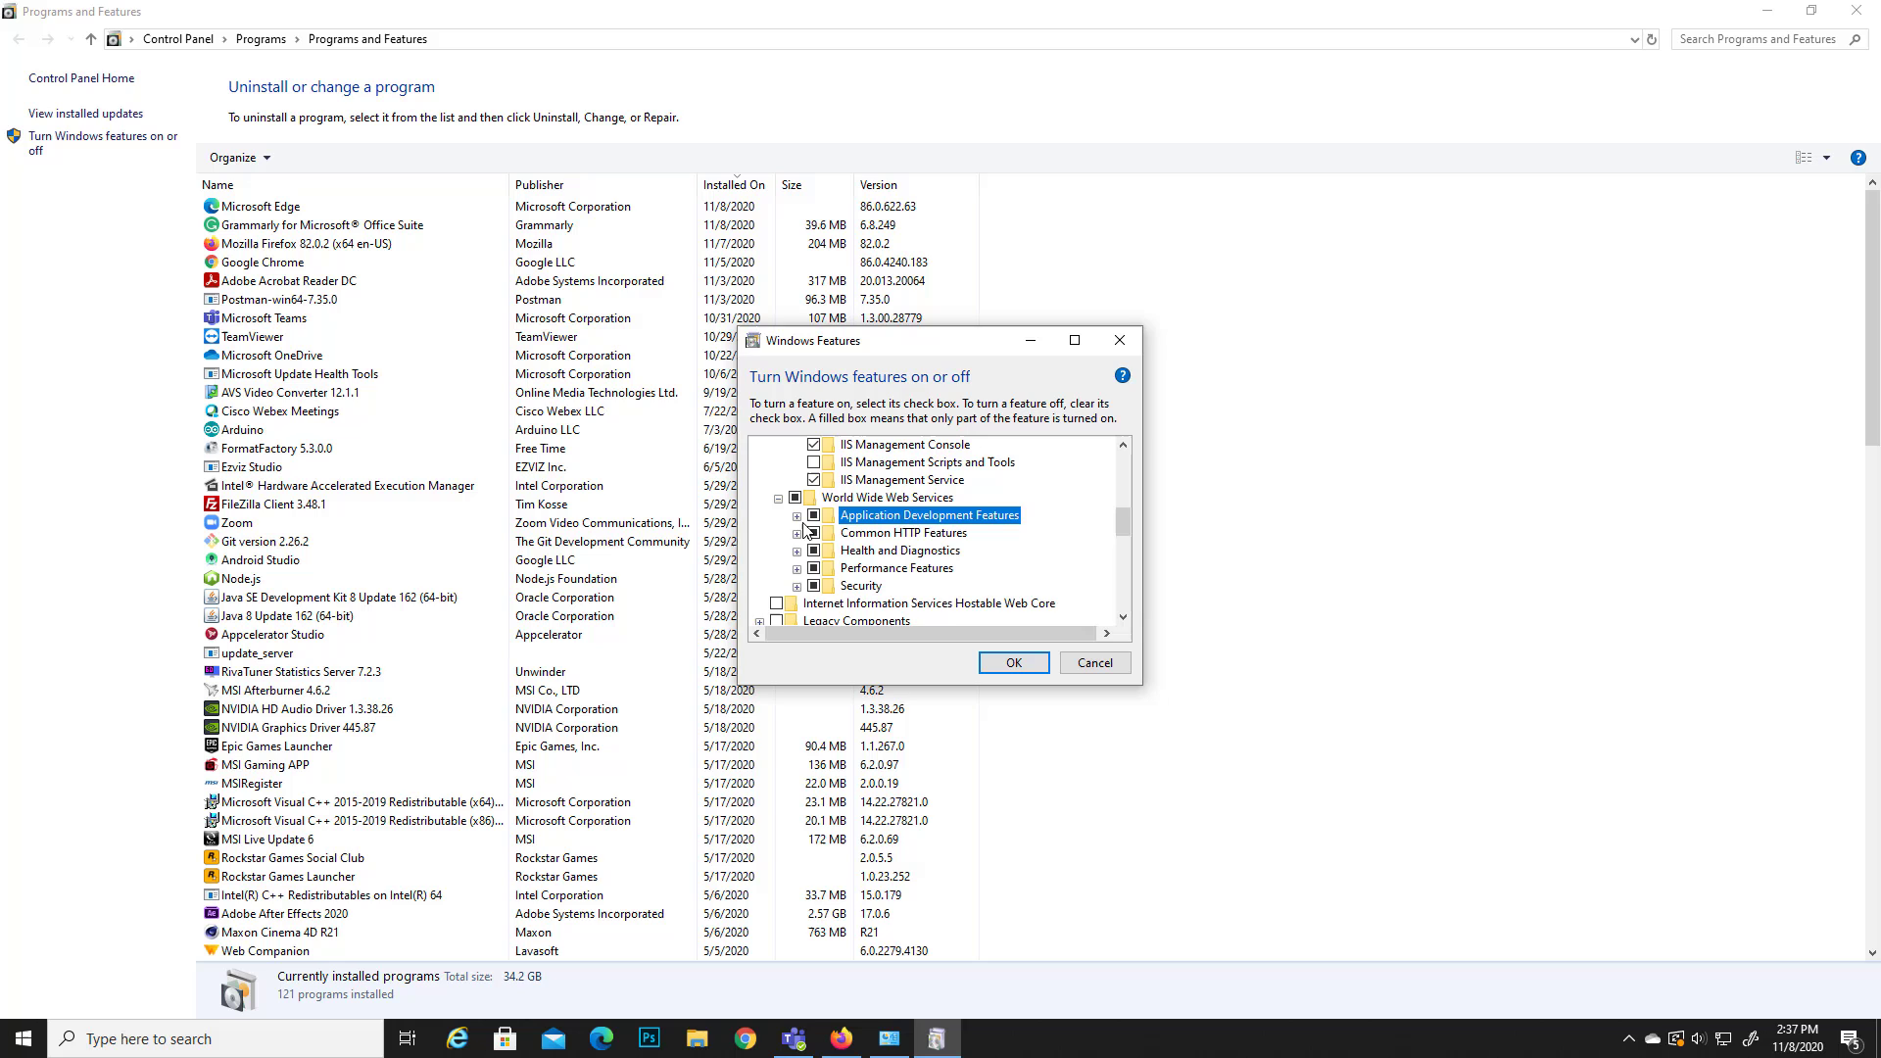
click(796, 533)
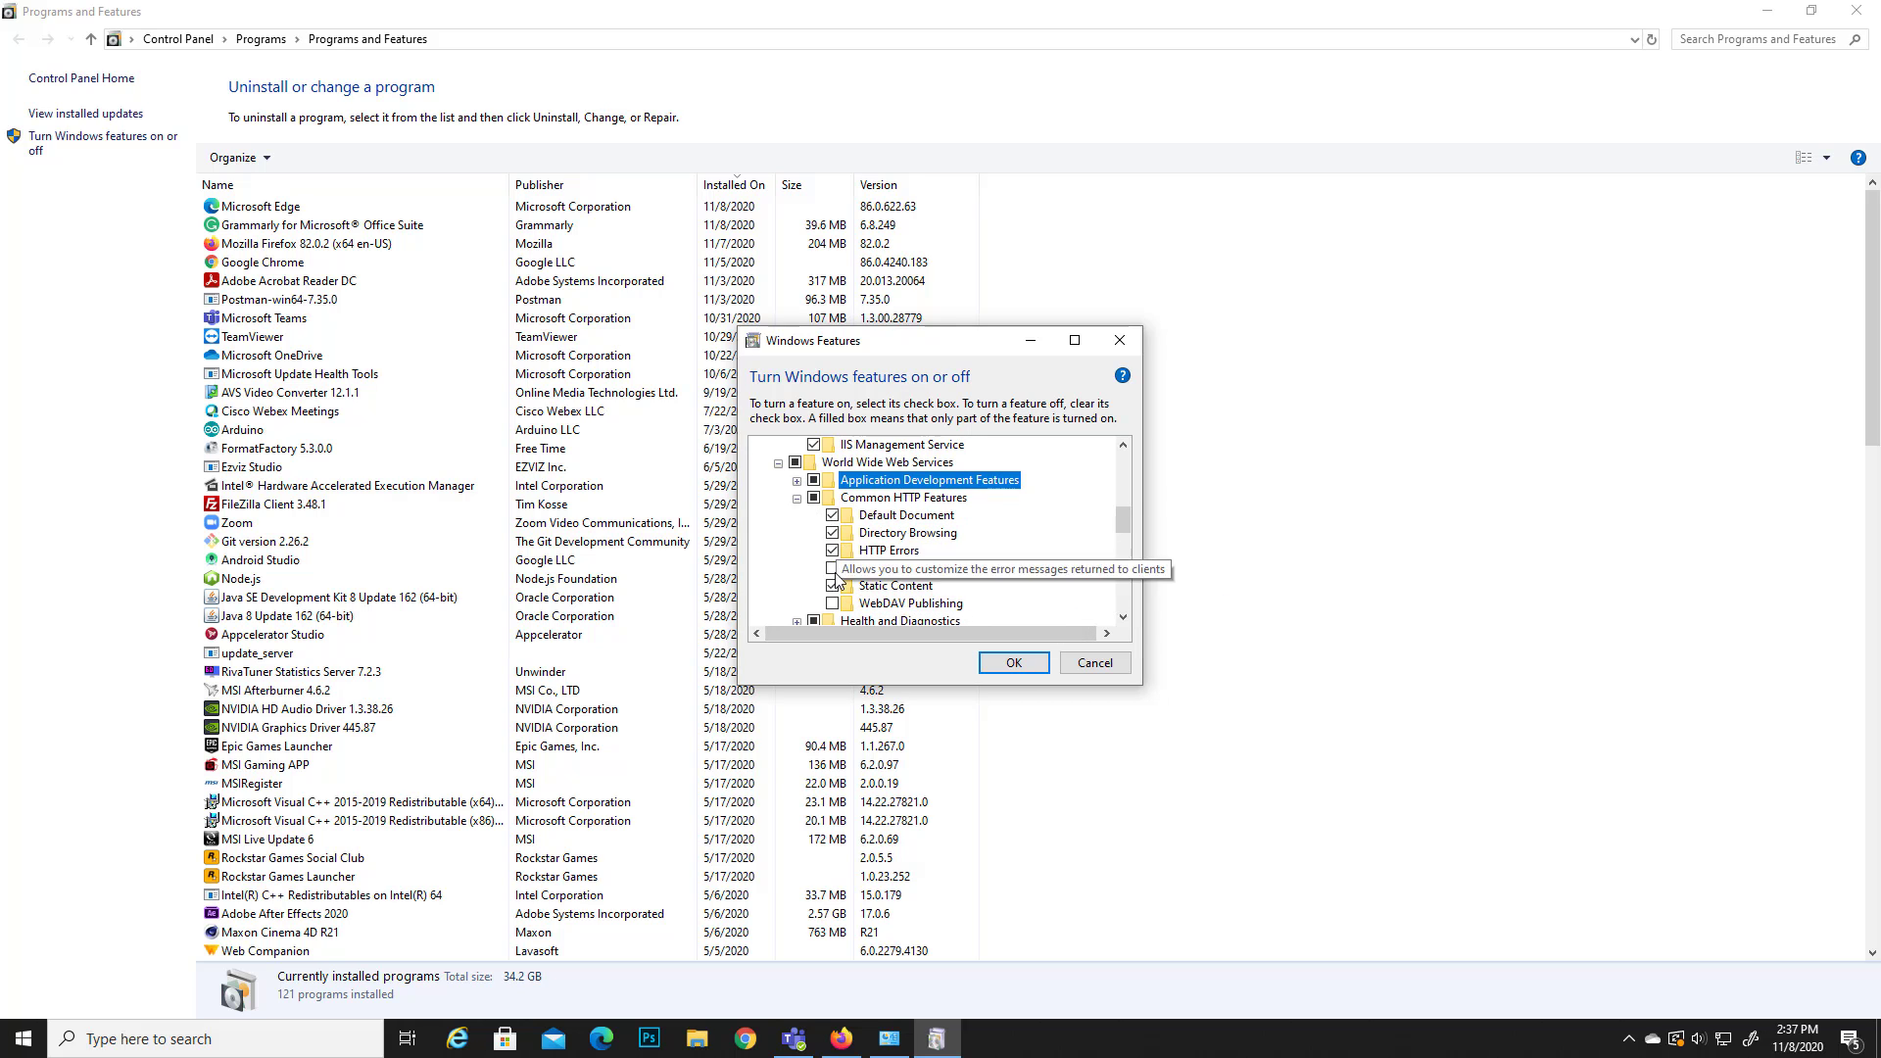
click(797, 497)
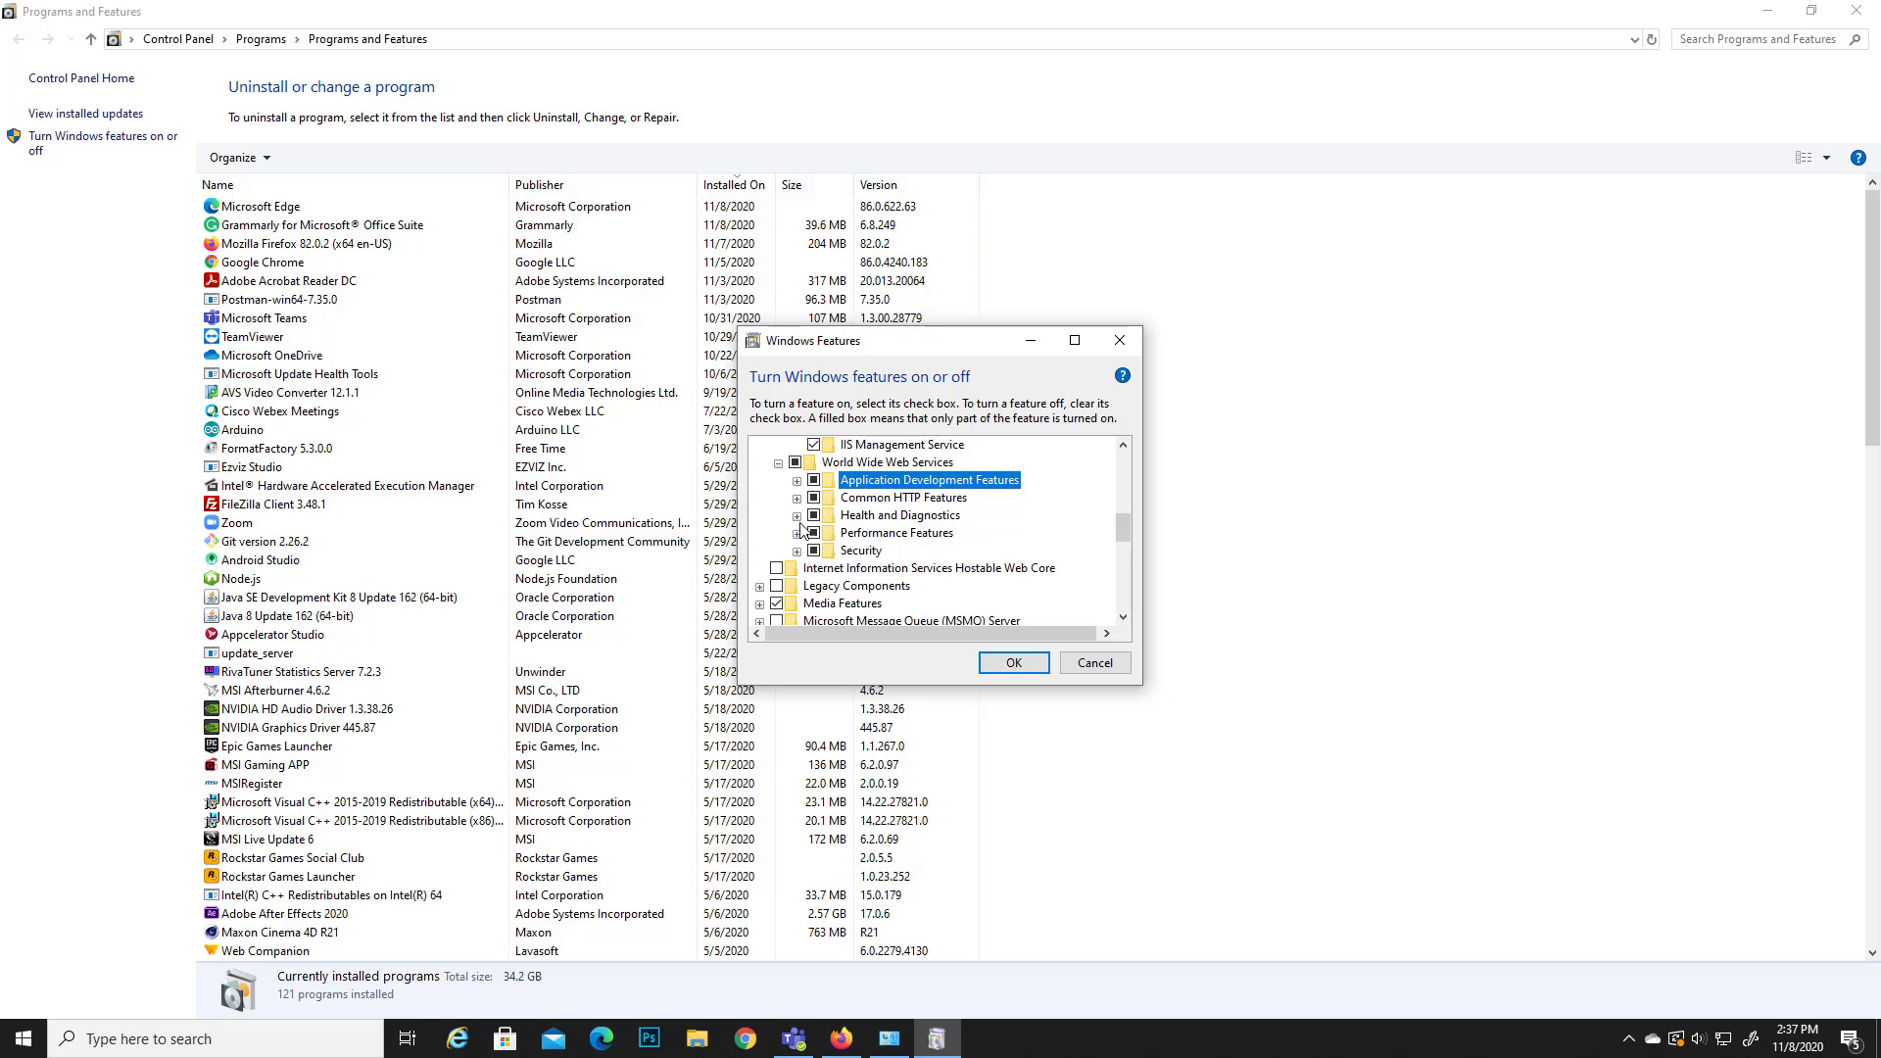
click(797, 516)
click(833, 533)
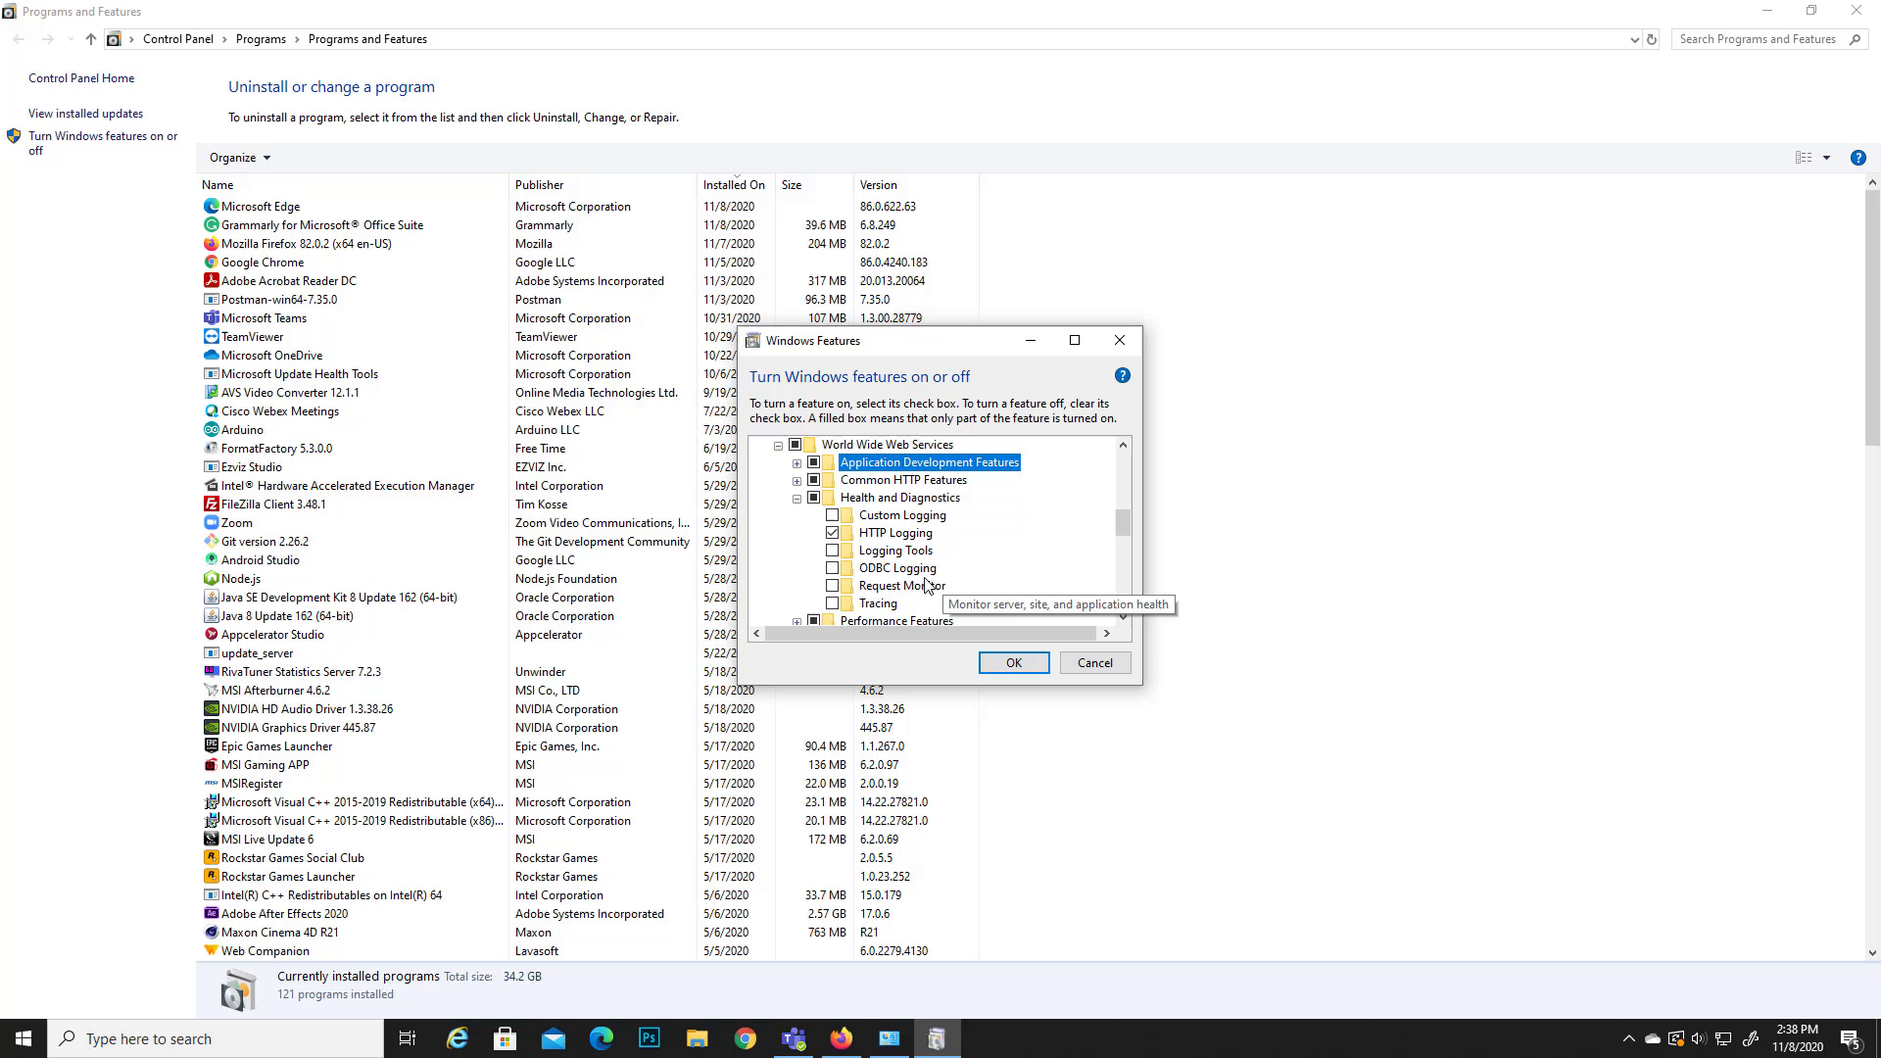
click(832, 569)
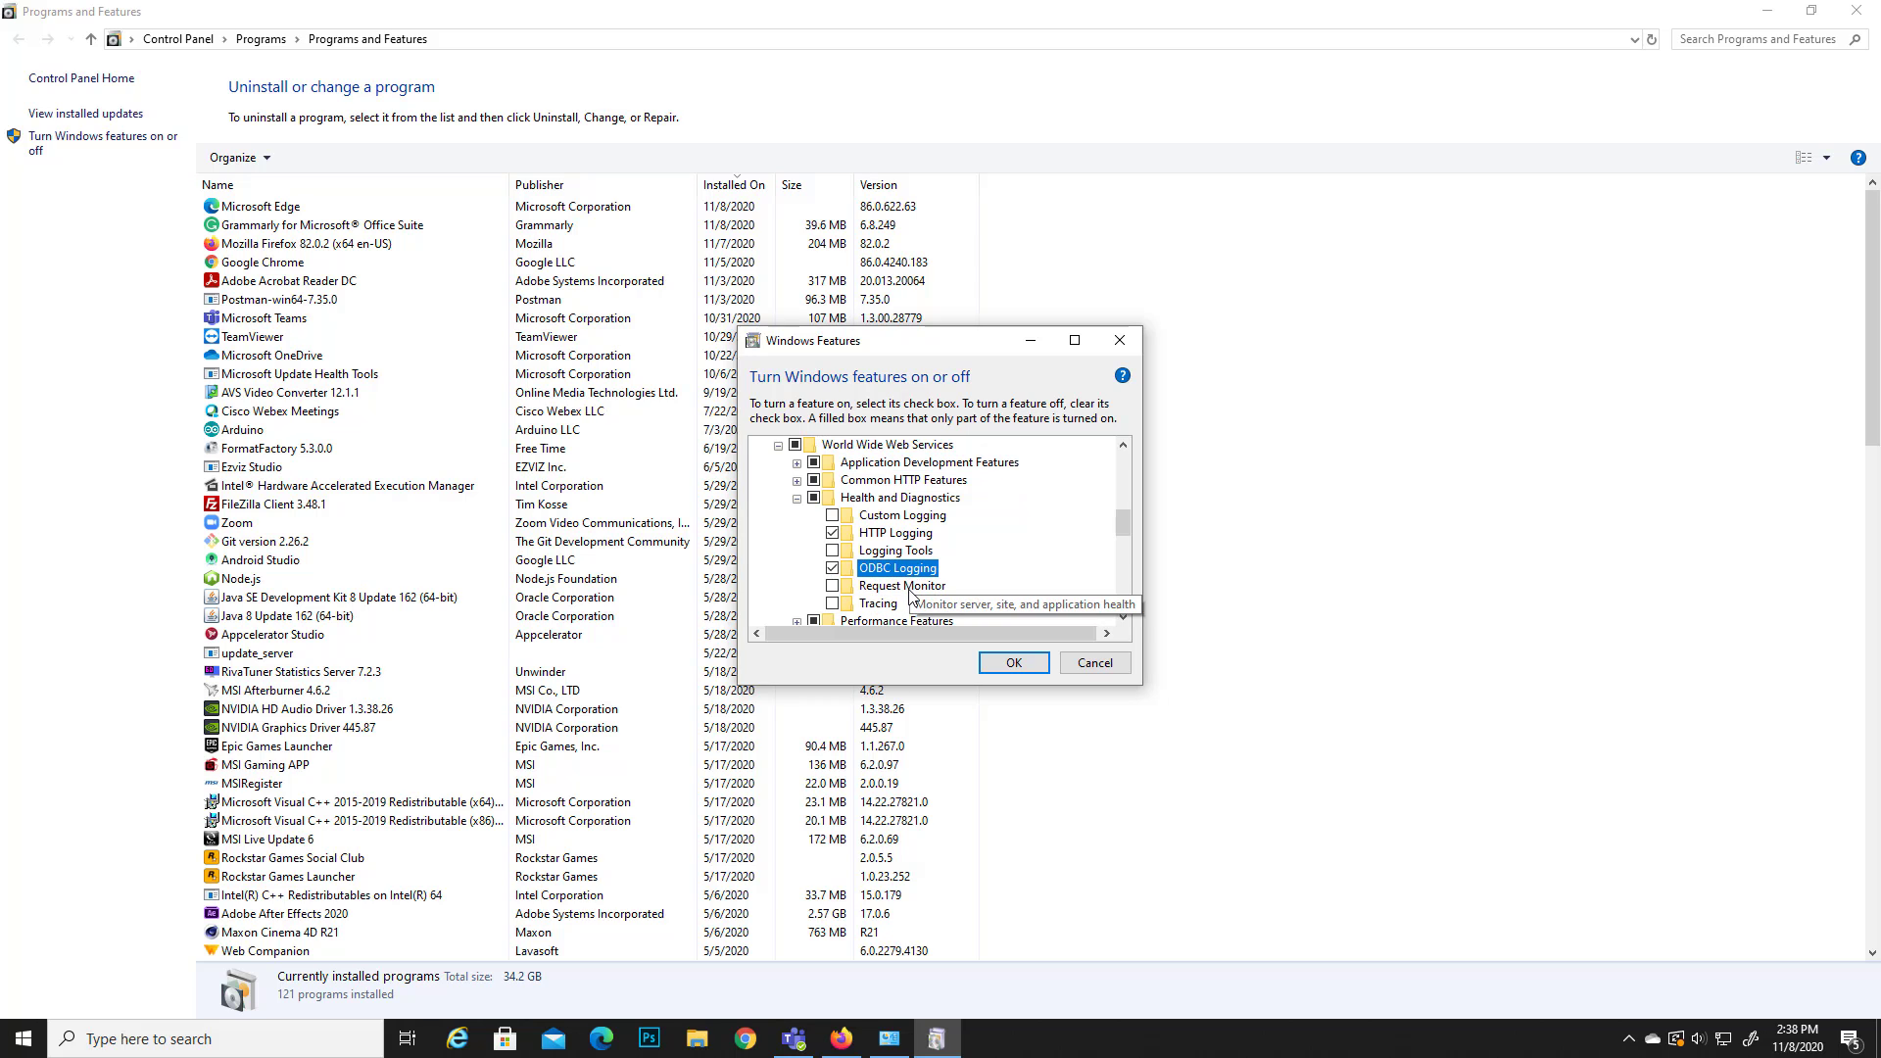
click(833, 587)
click(833, 605)
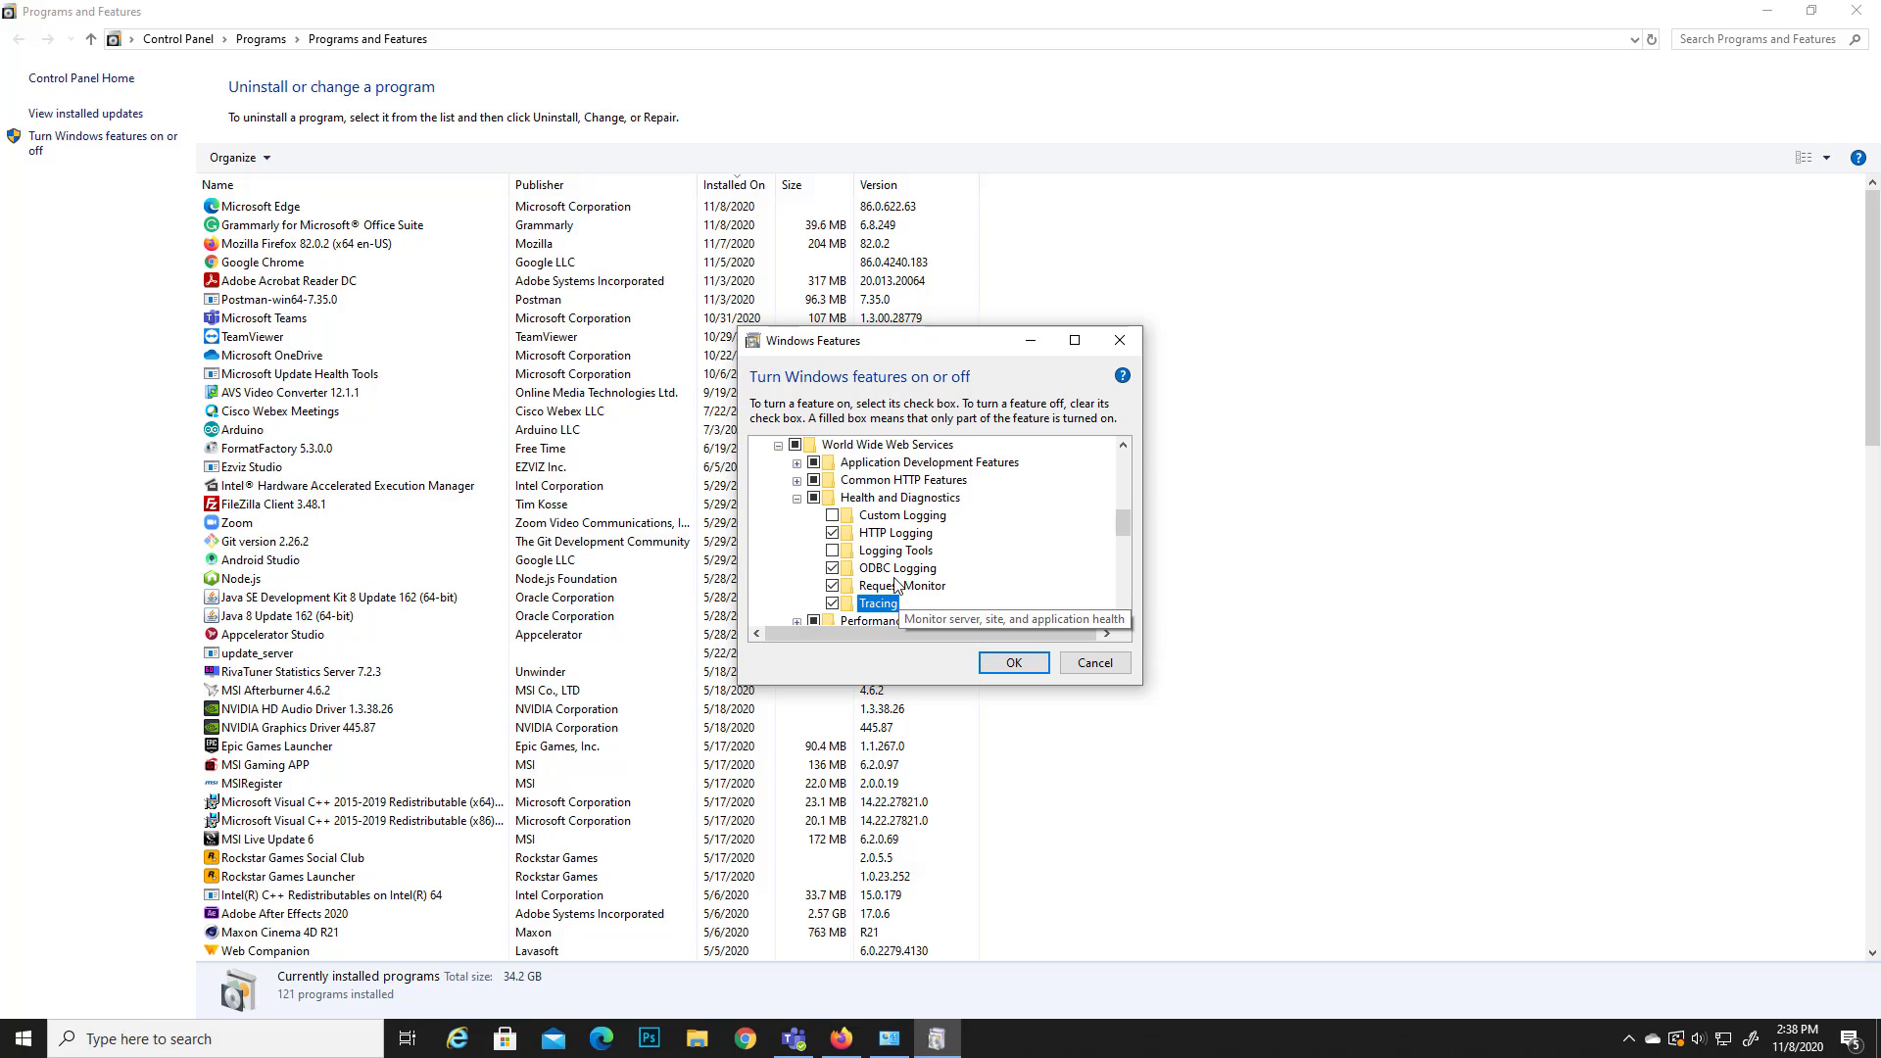
Review the Performance Features and Security groups without changing them
click(797, 500)
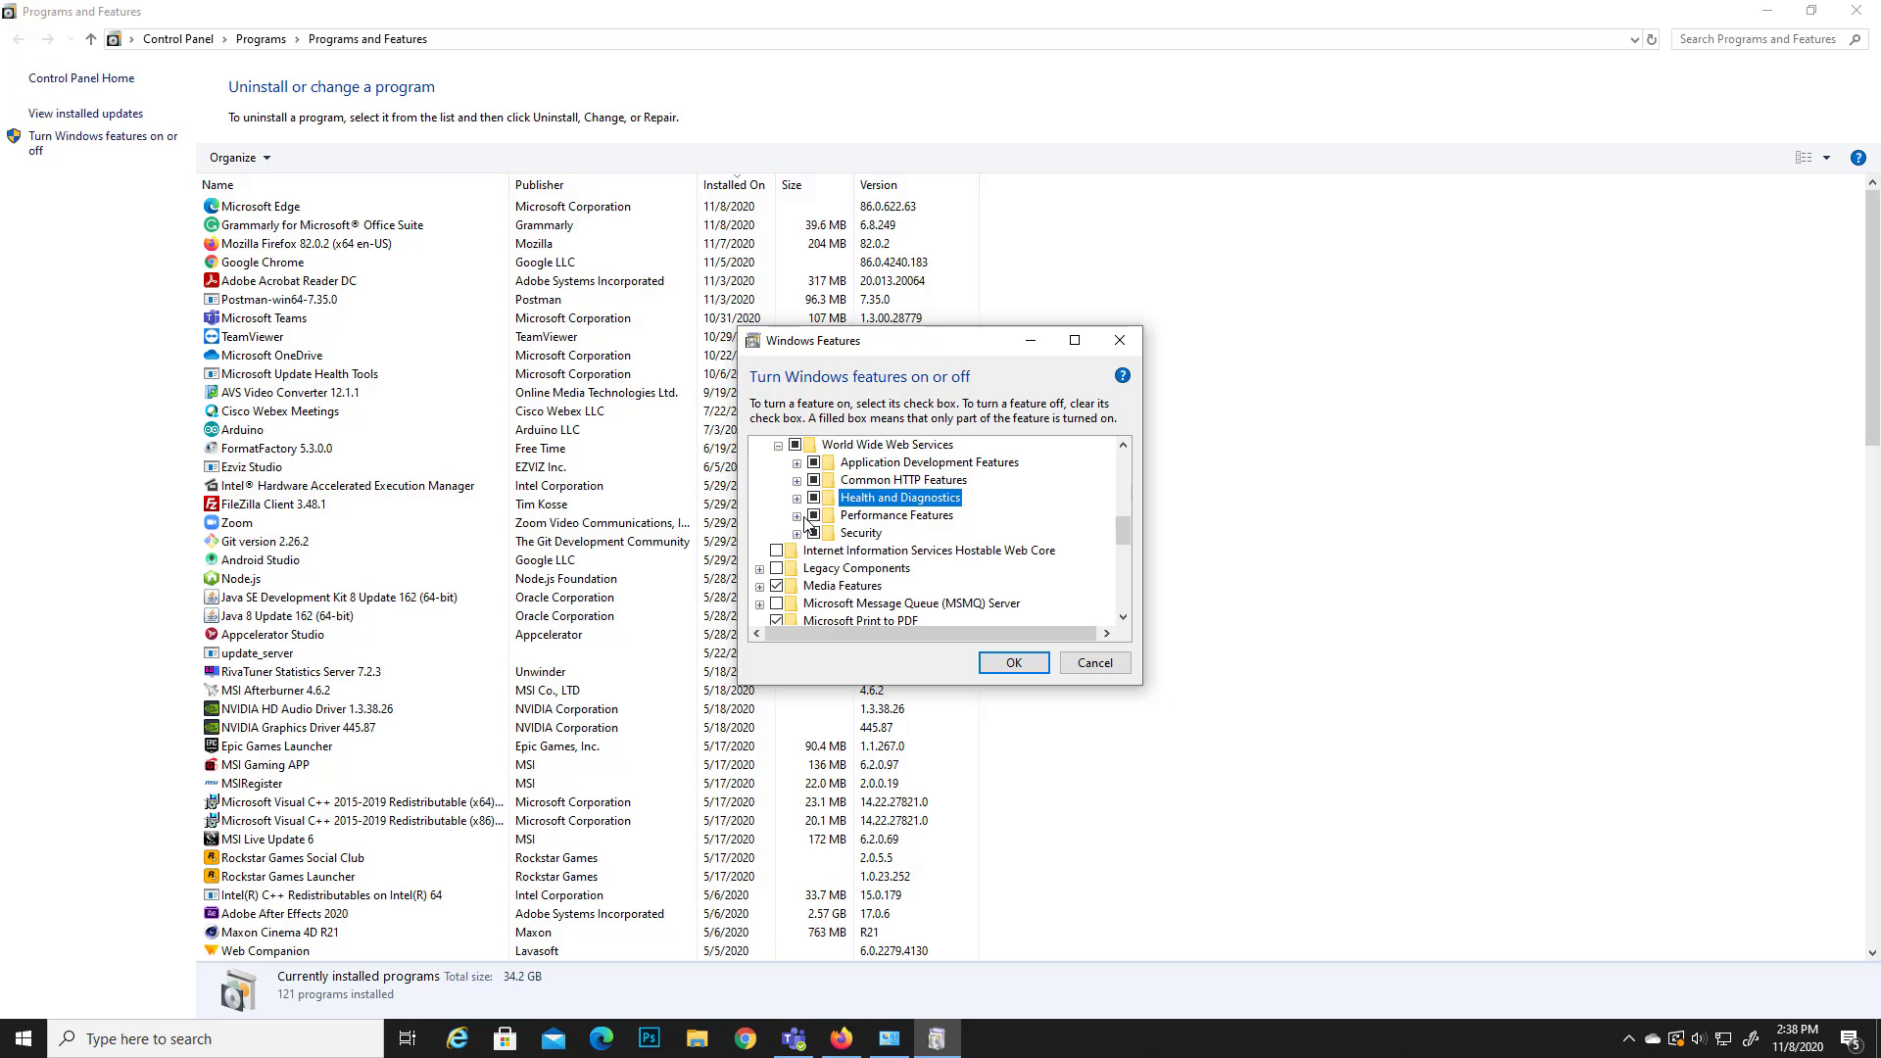
click(798, 516)
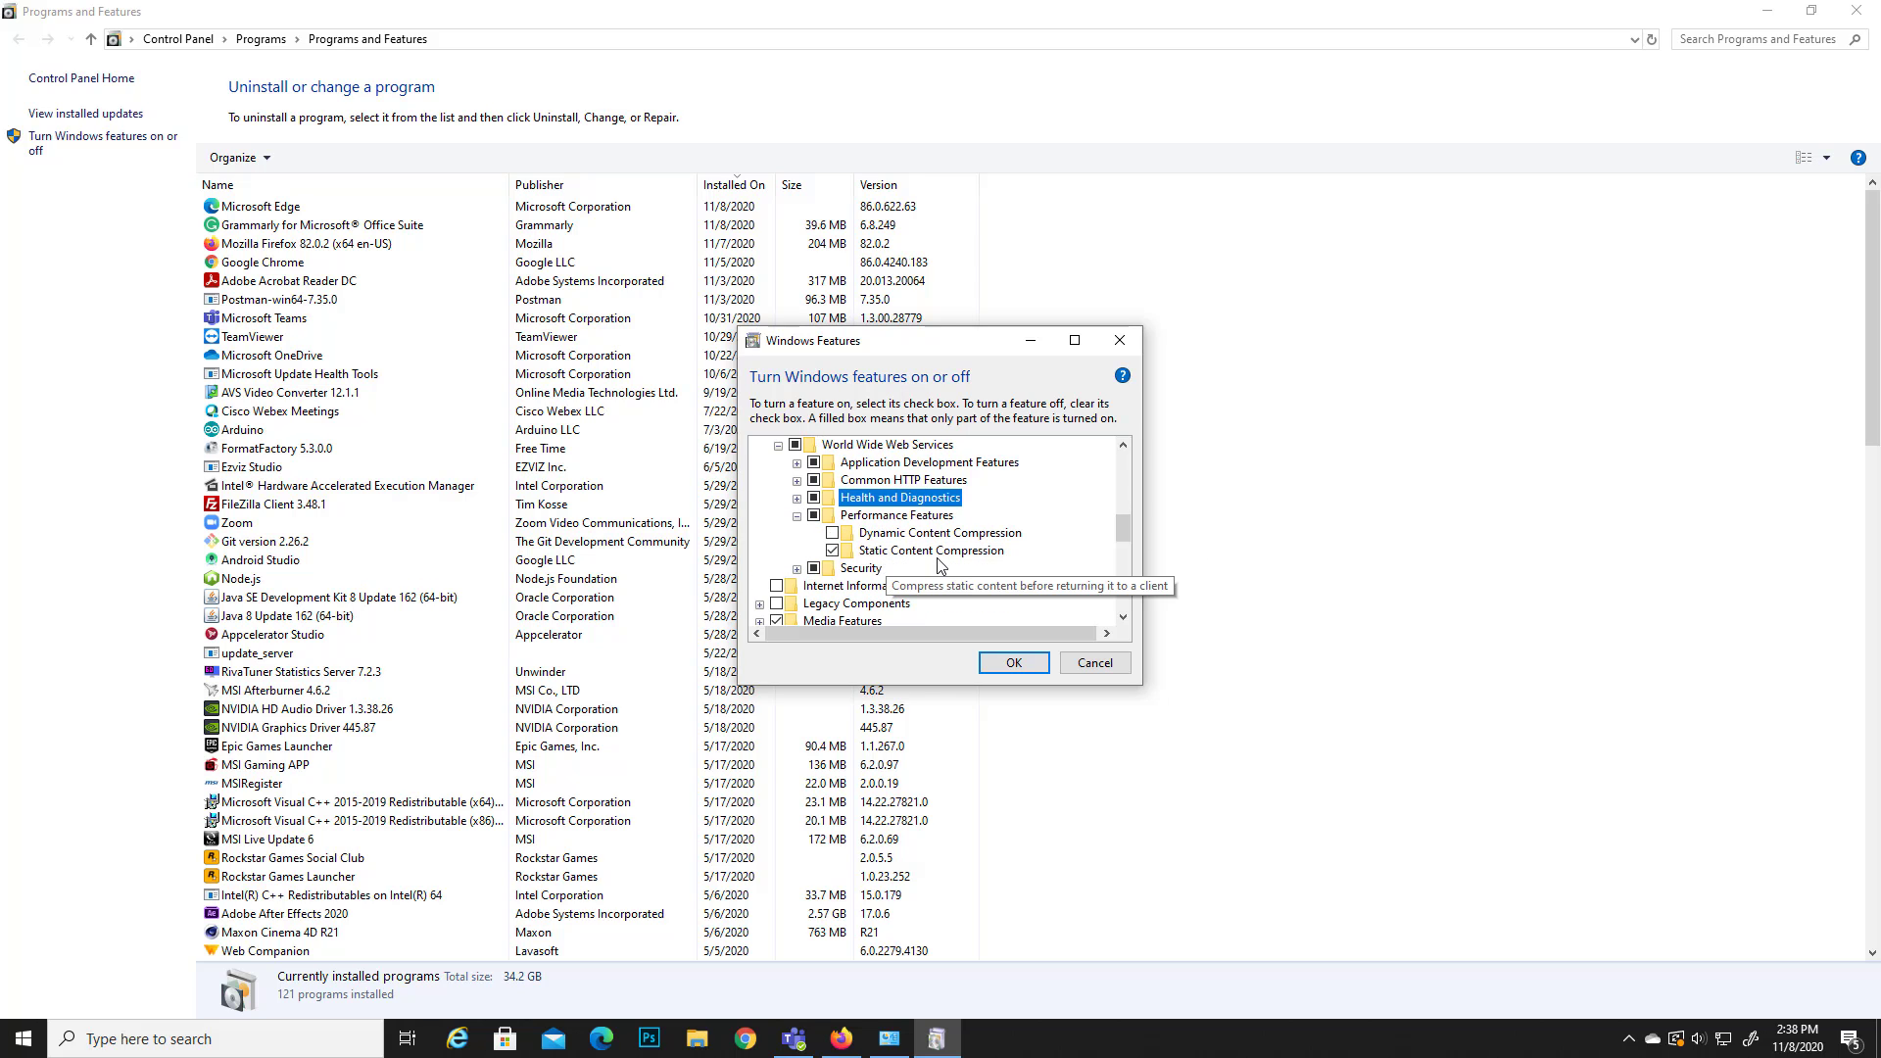
click(798, 516)
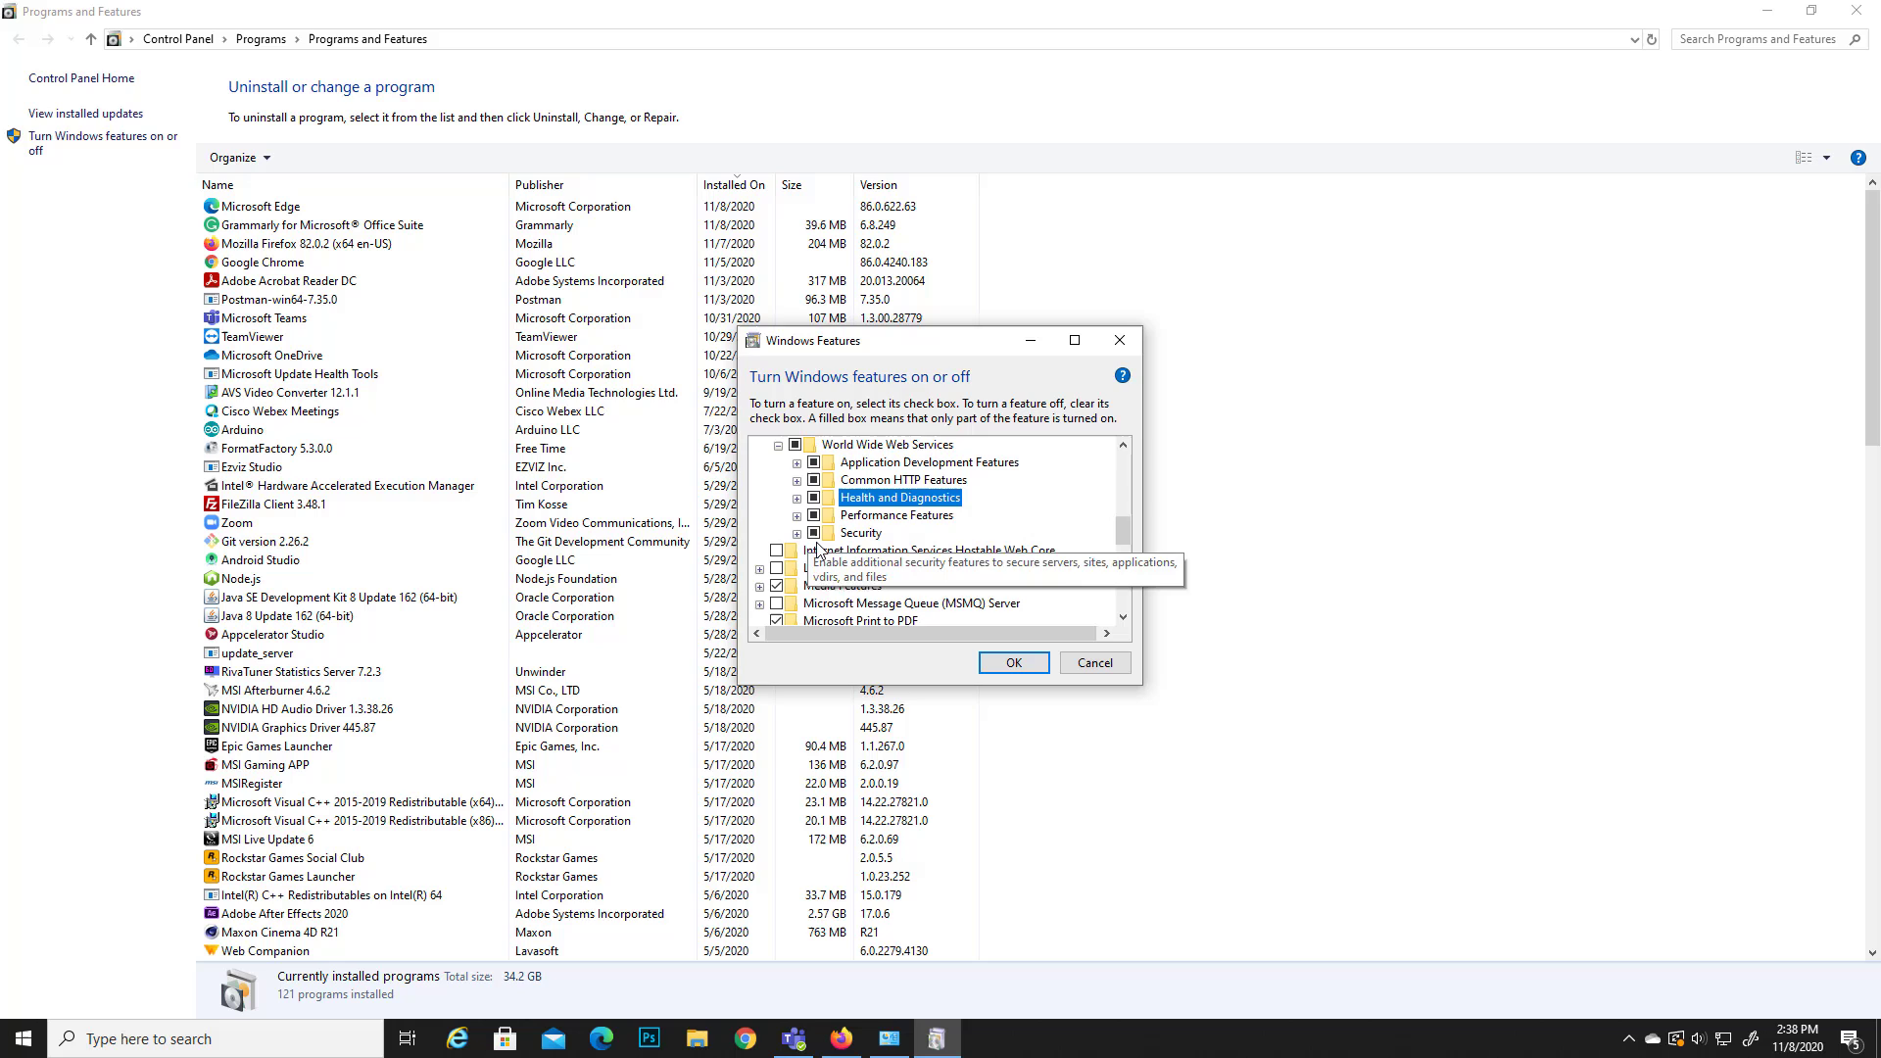
click(798, 534)
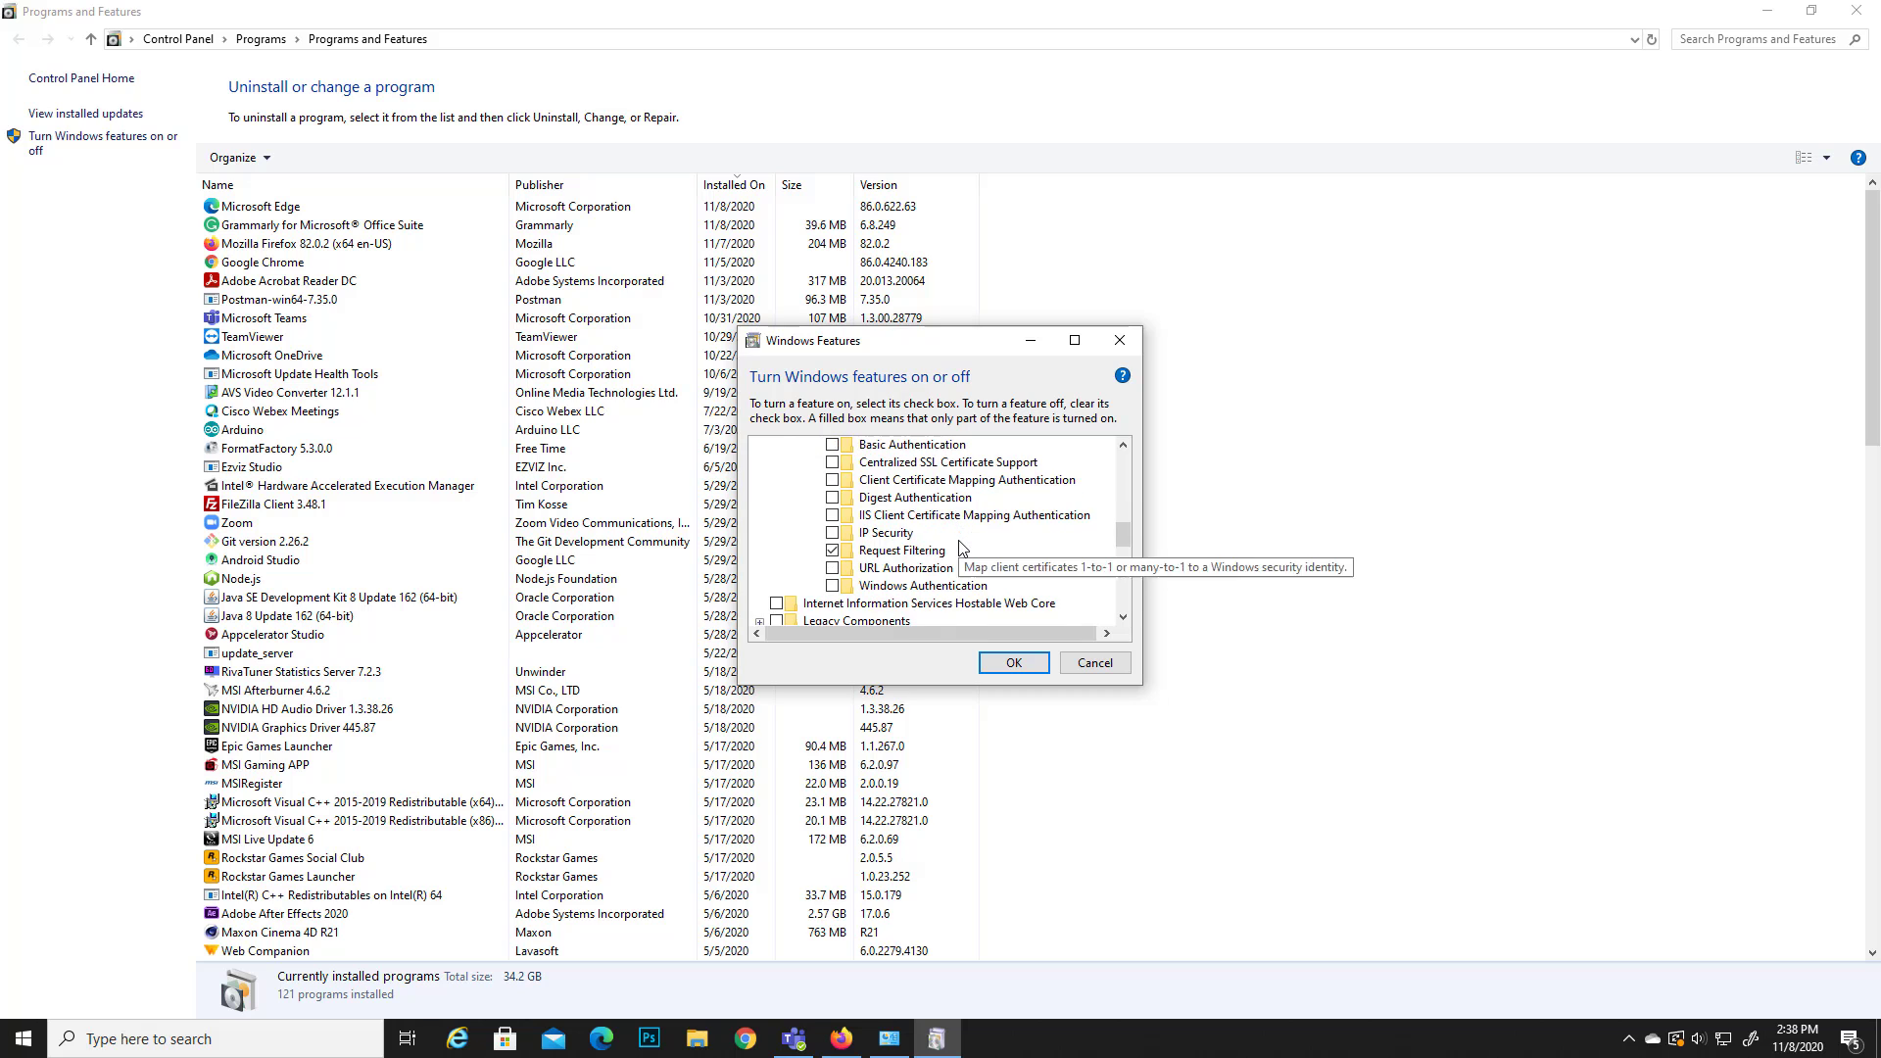
scroll(882, 480, up, 1)
click(797, 464)
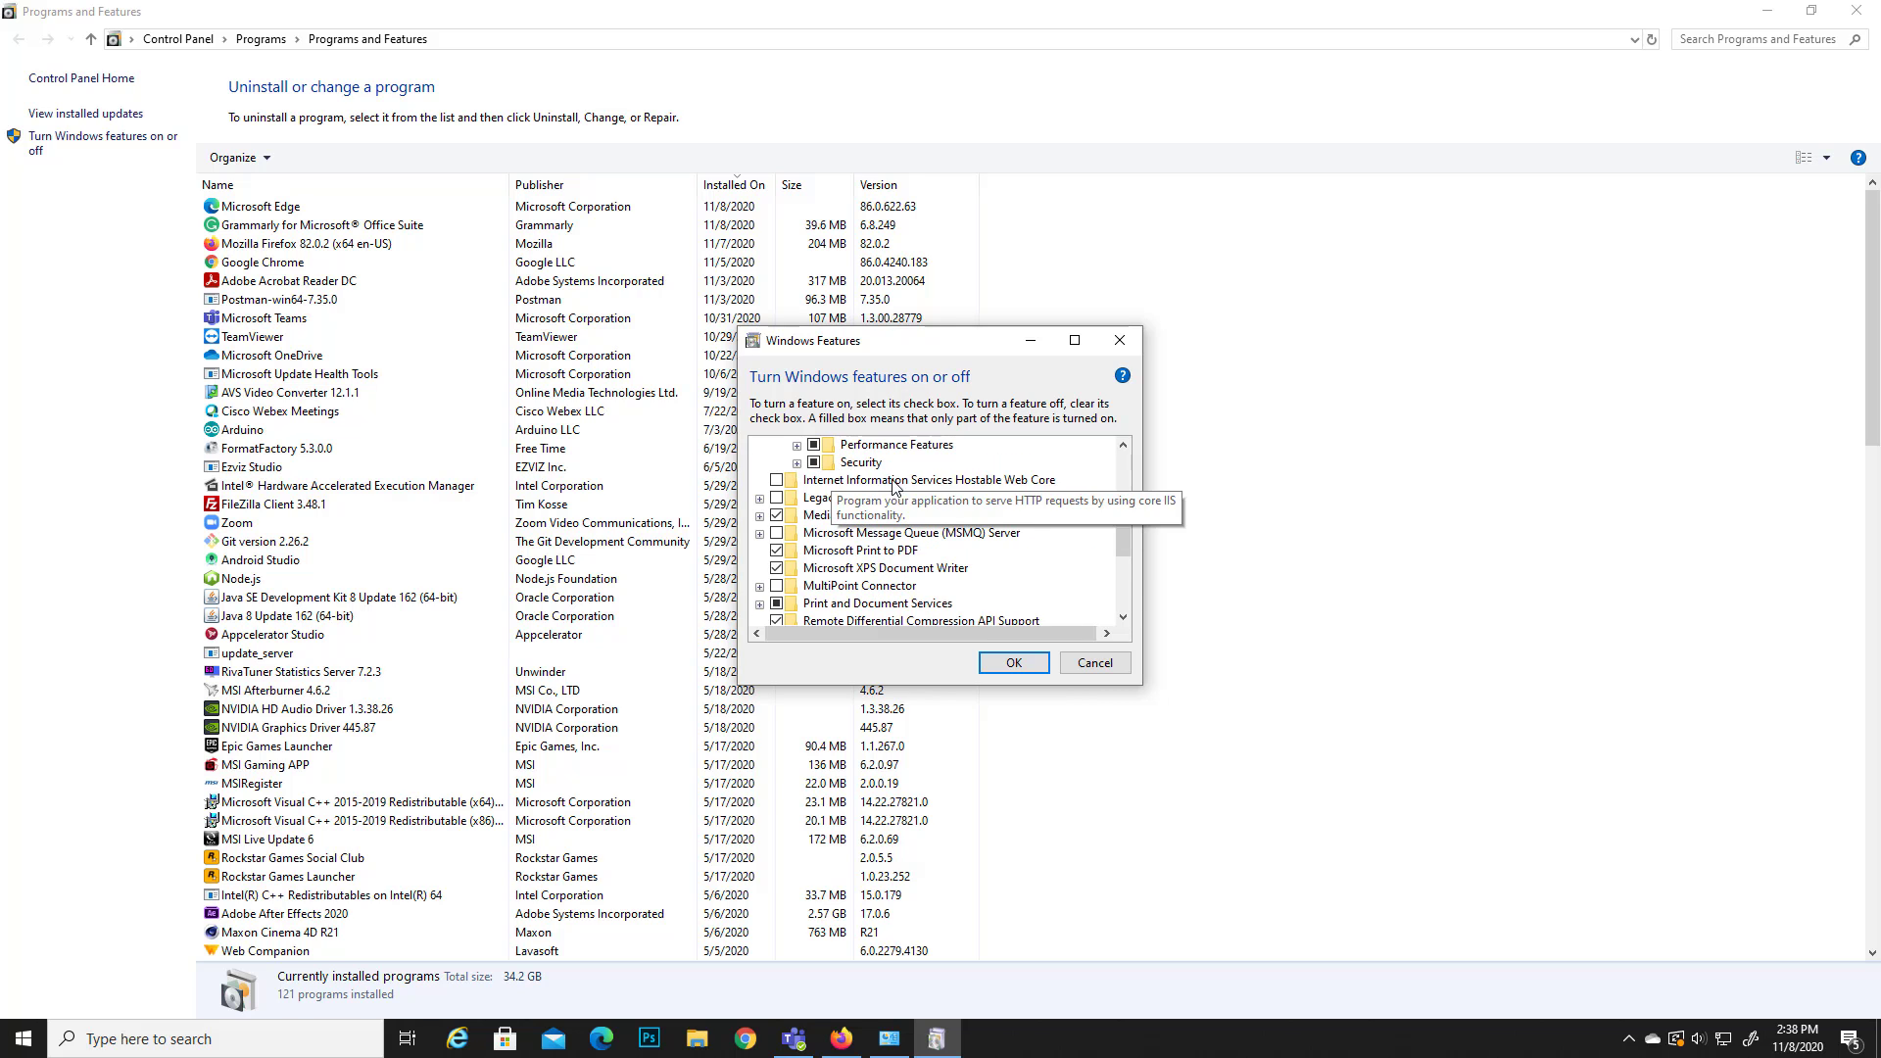
scroll(999, 517, up, 3)
scroll(1001, 521, up, 4)
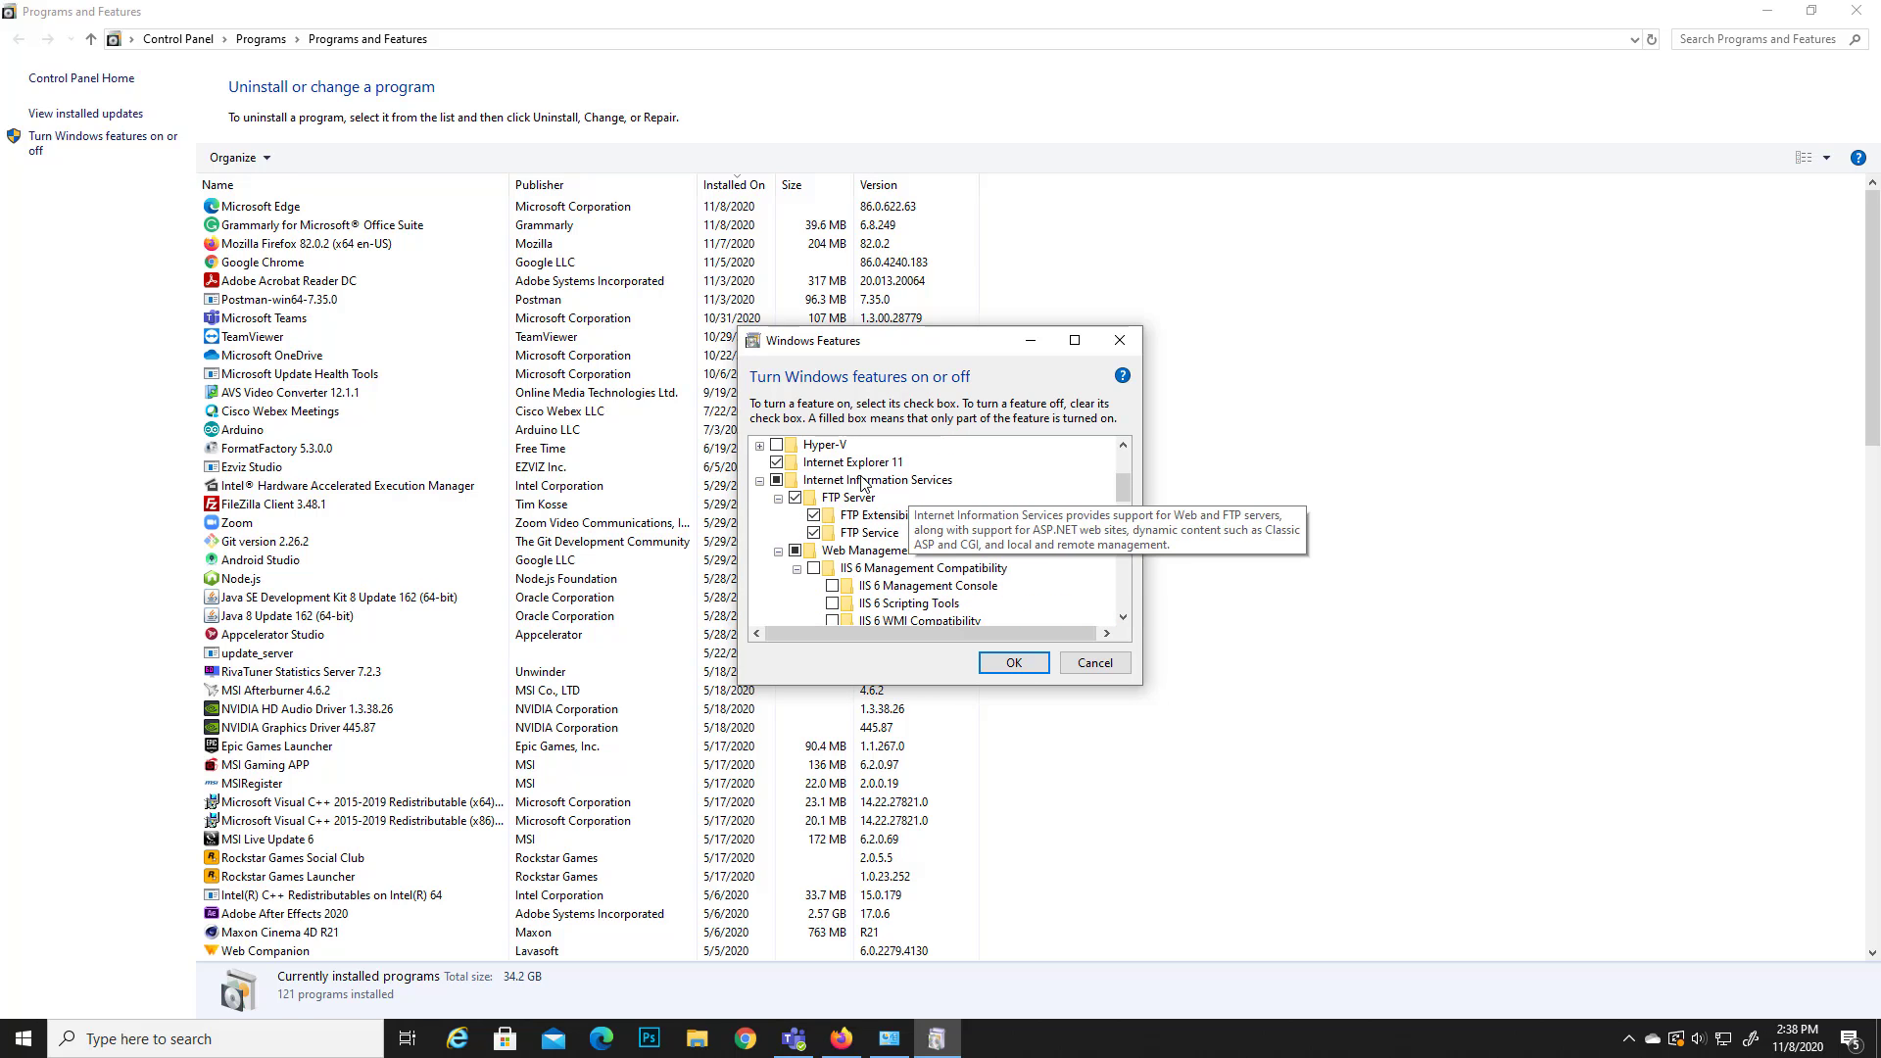
Apply the selected IIS features and close the notice once Windows completes the changes
click(1012, 664)
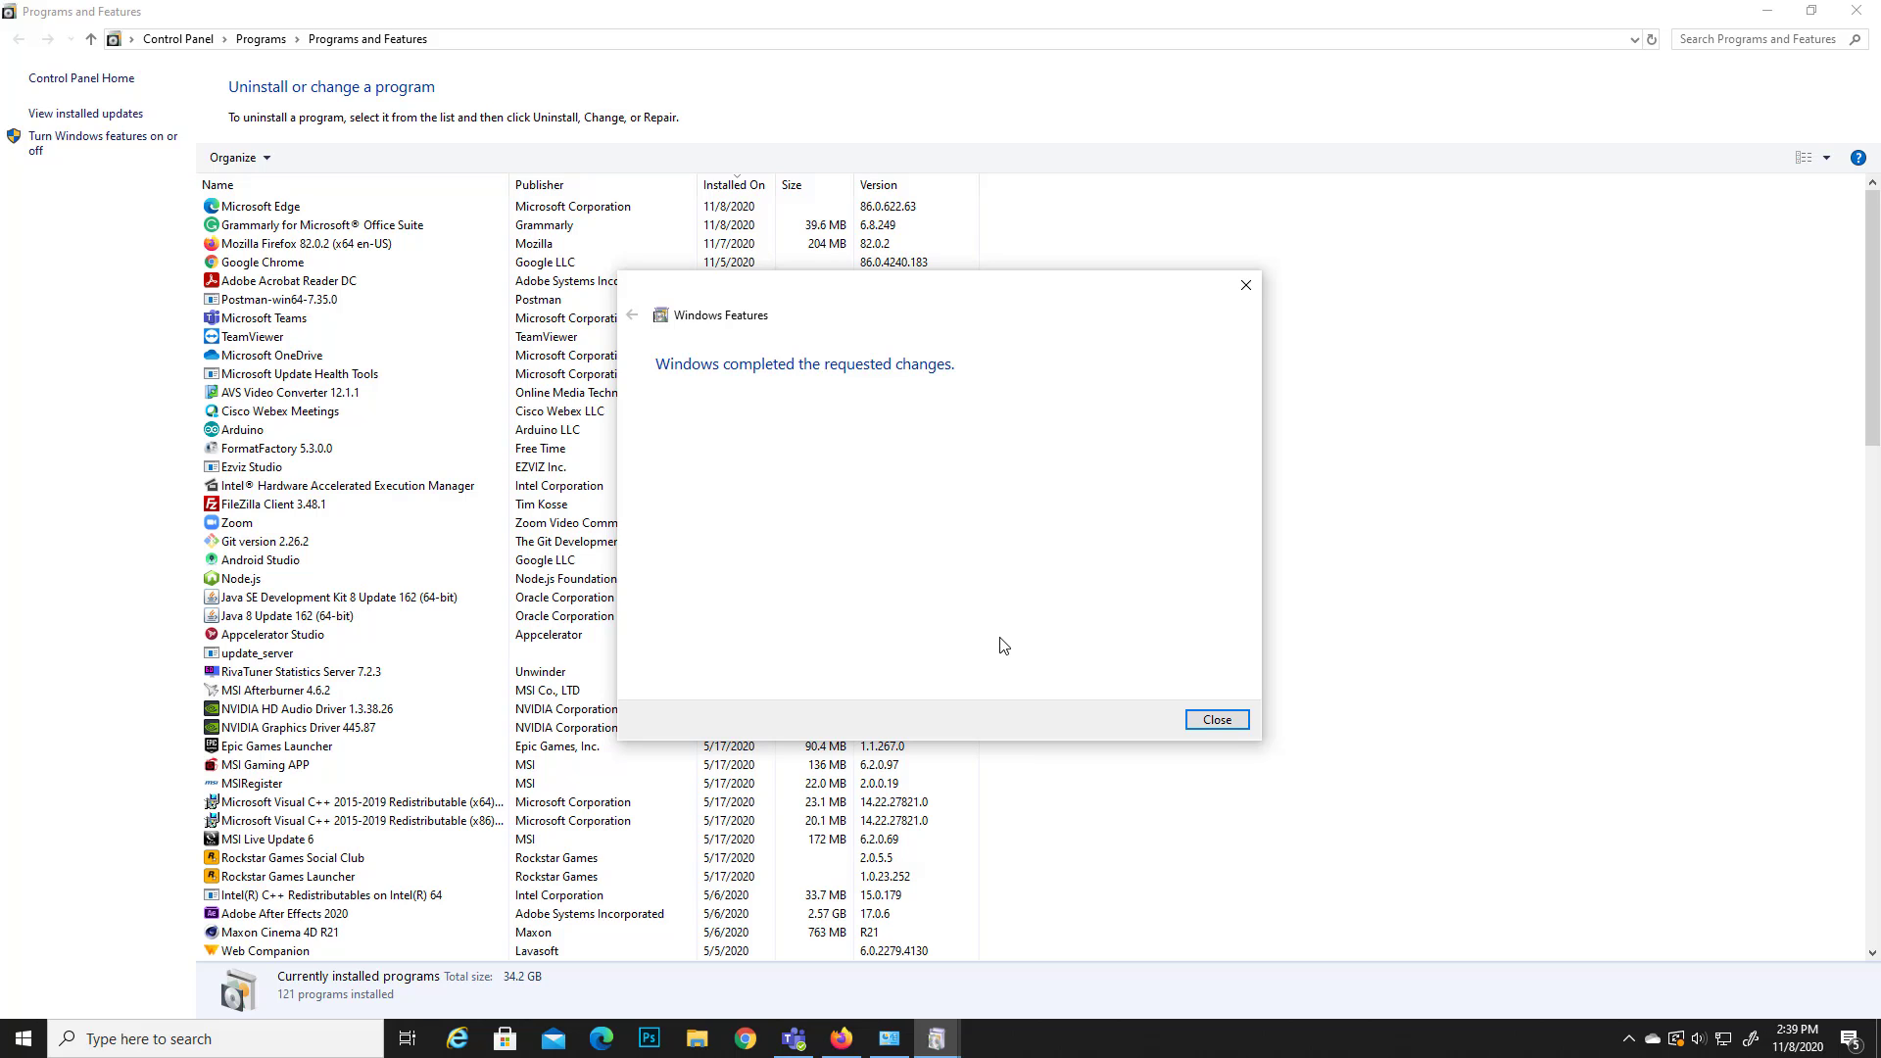
click(1216, 720)
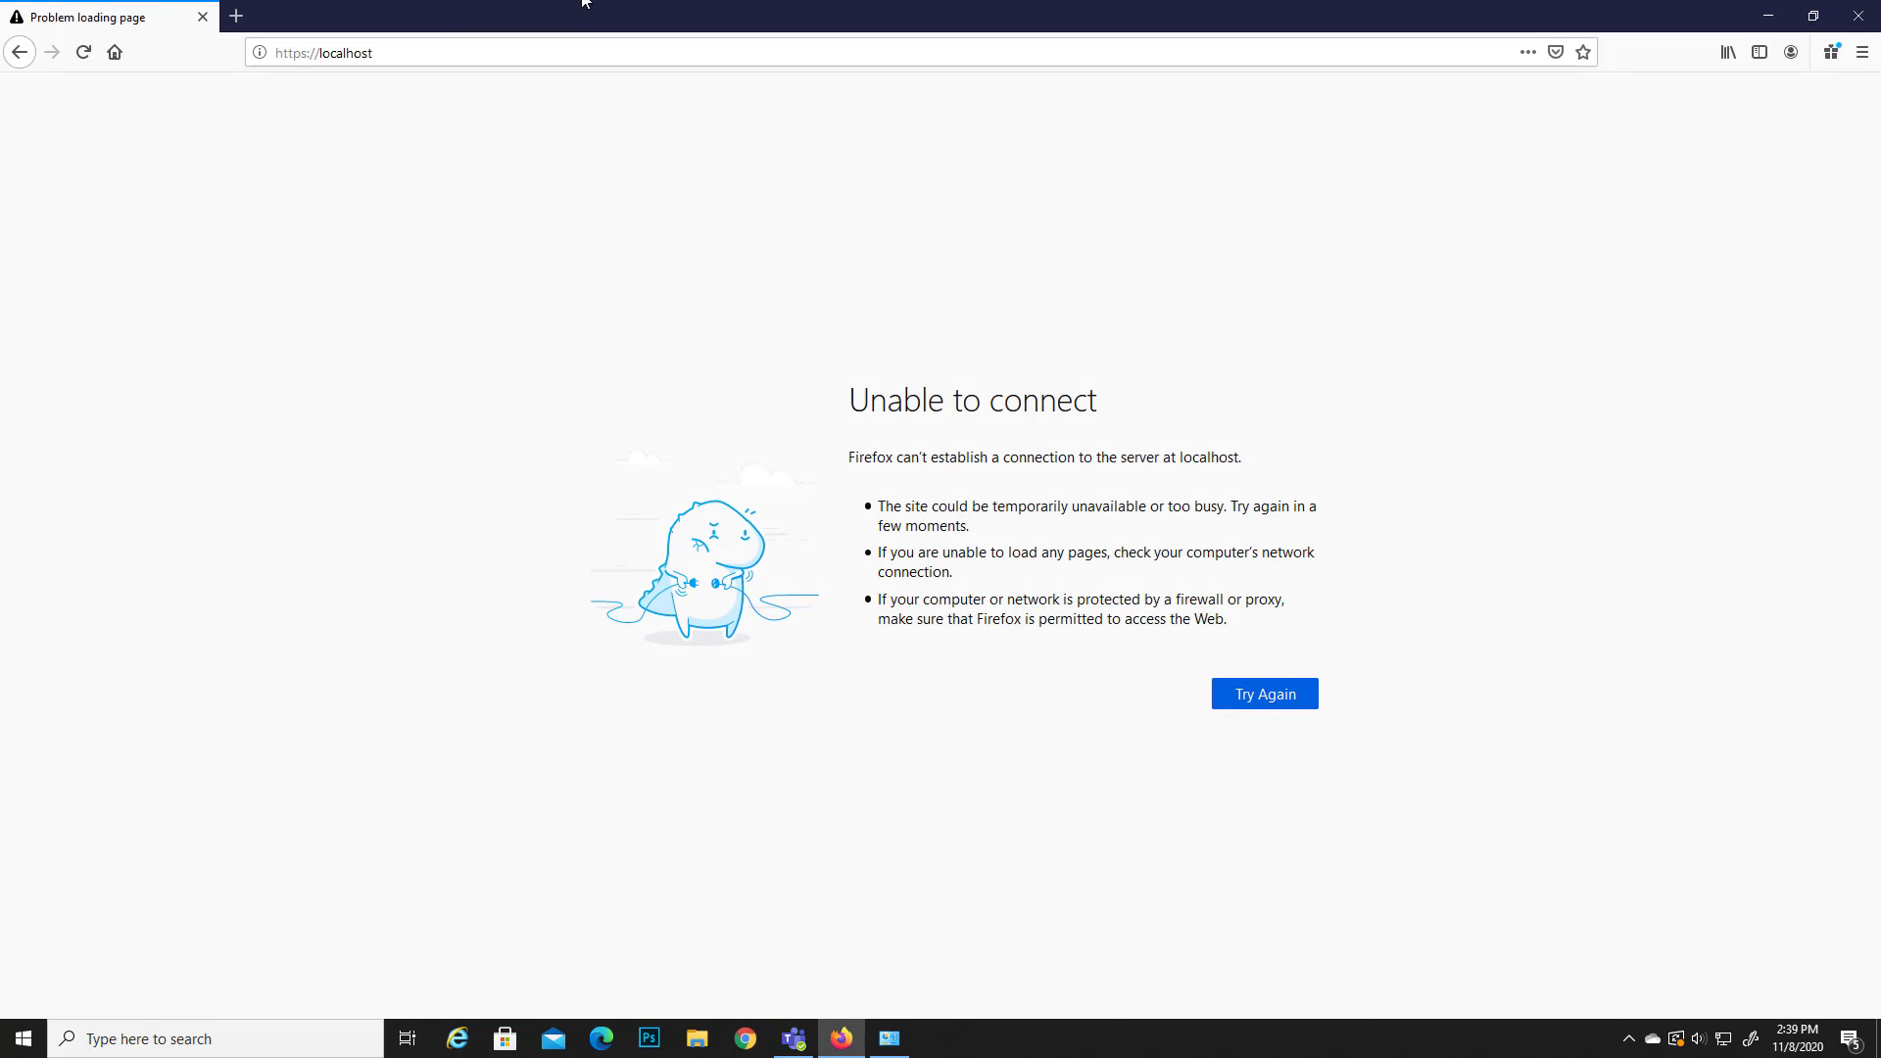
Load localhost in a new tab to see the IIS welcome page, then follow it to iis.net
click(236, 17)
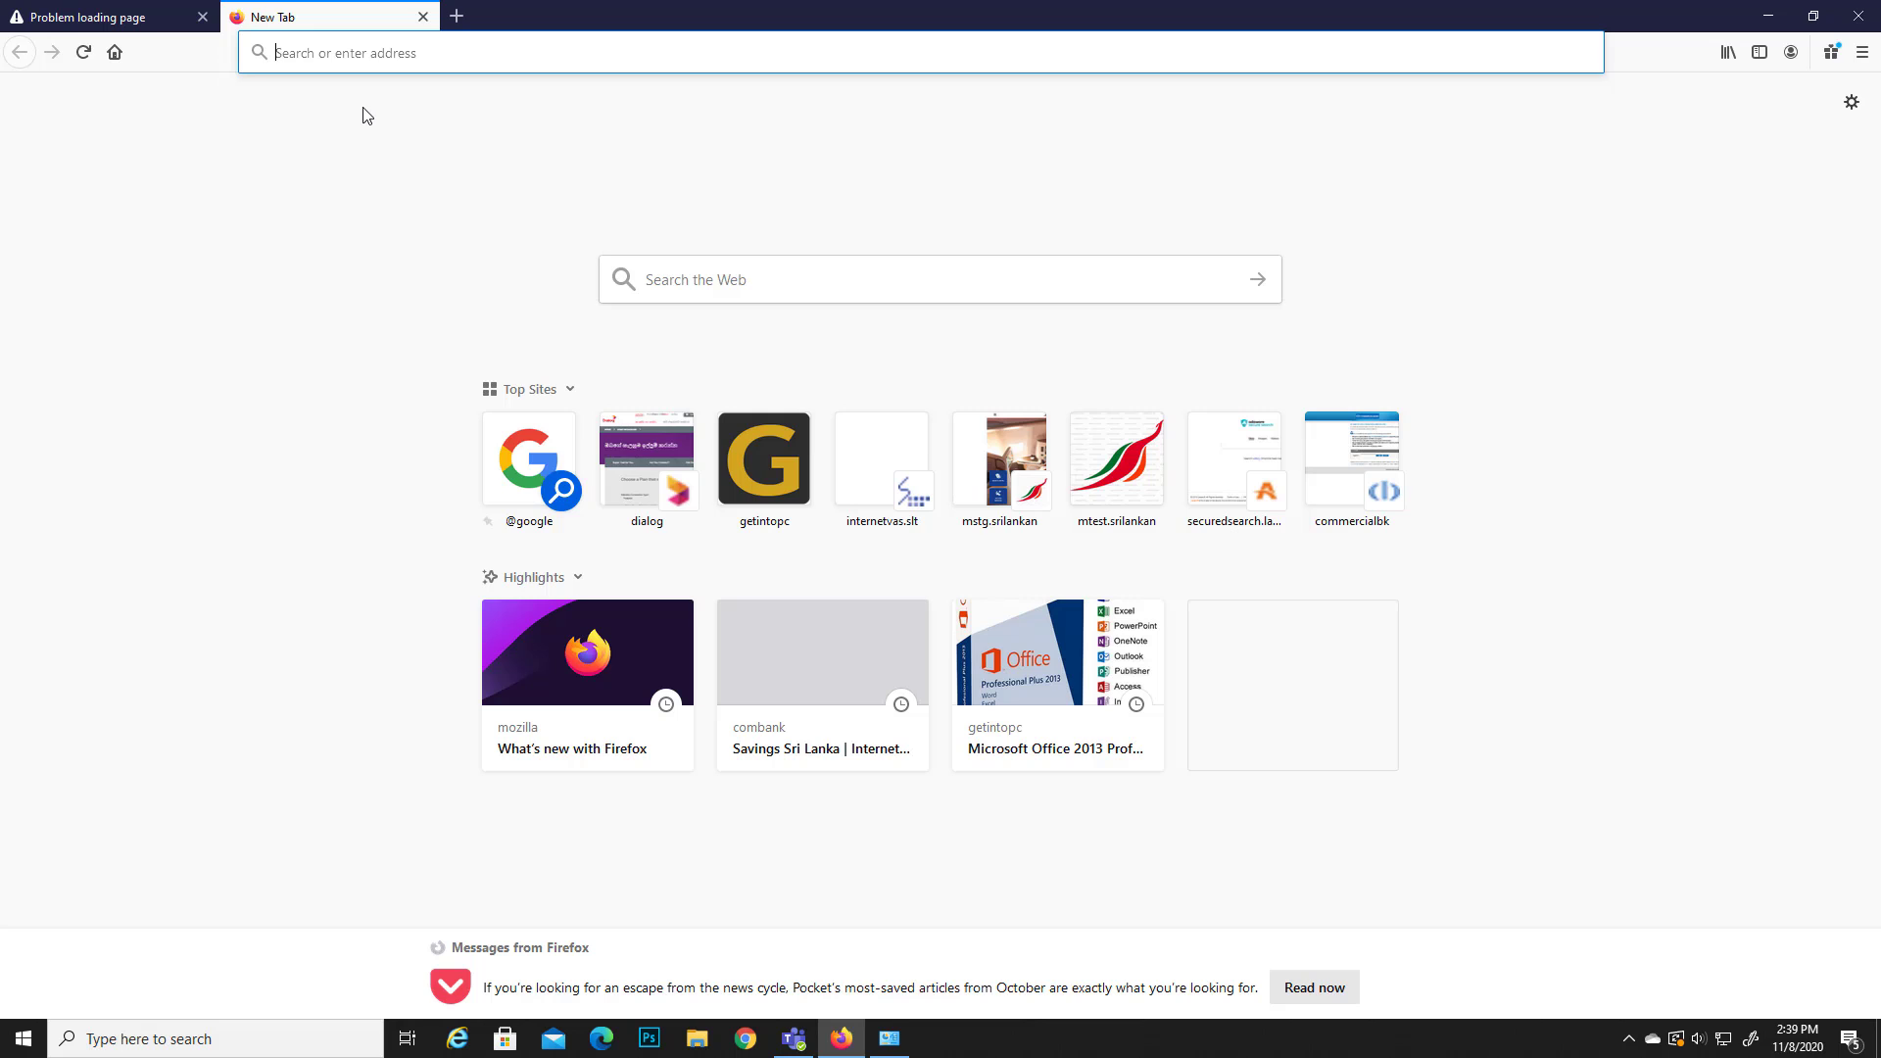
text(localhost)
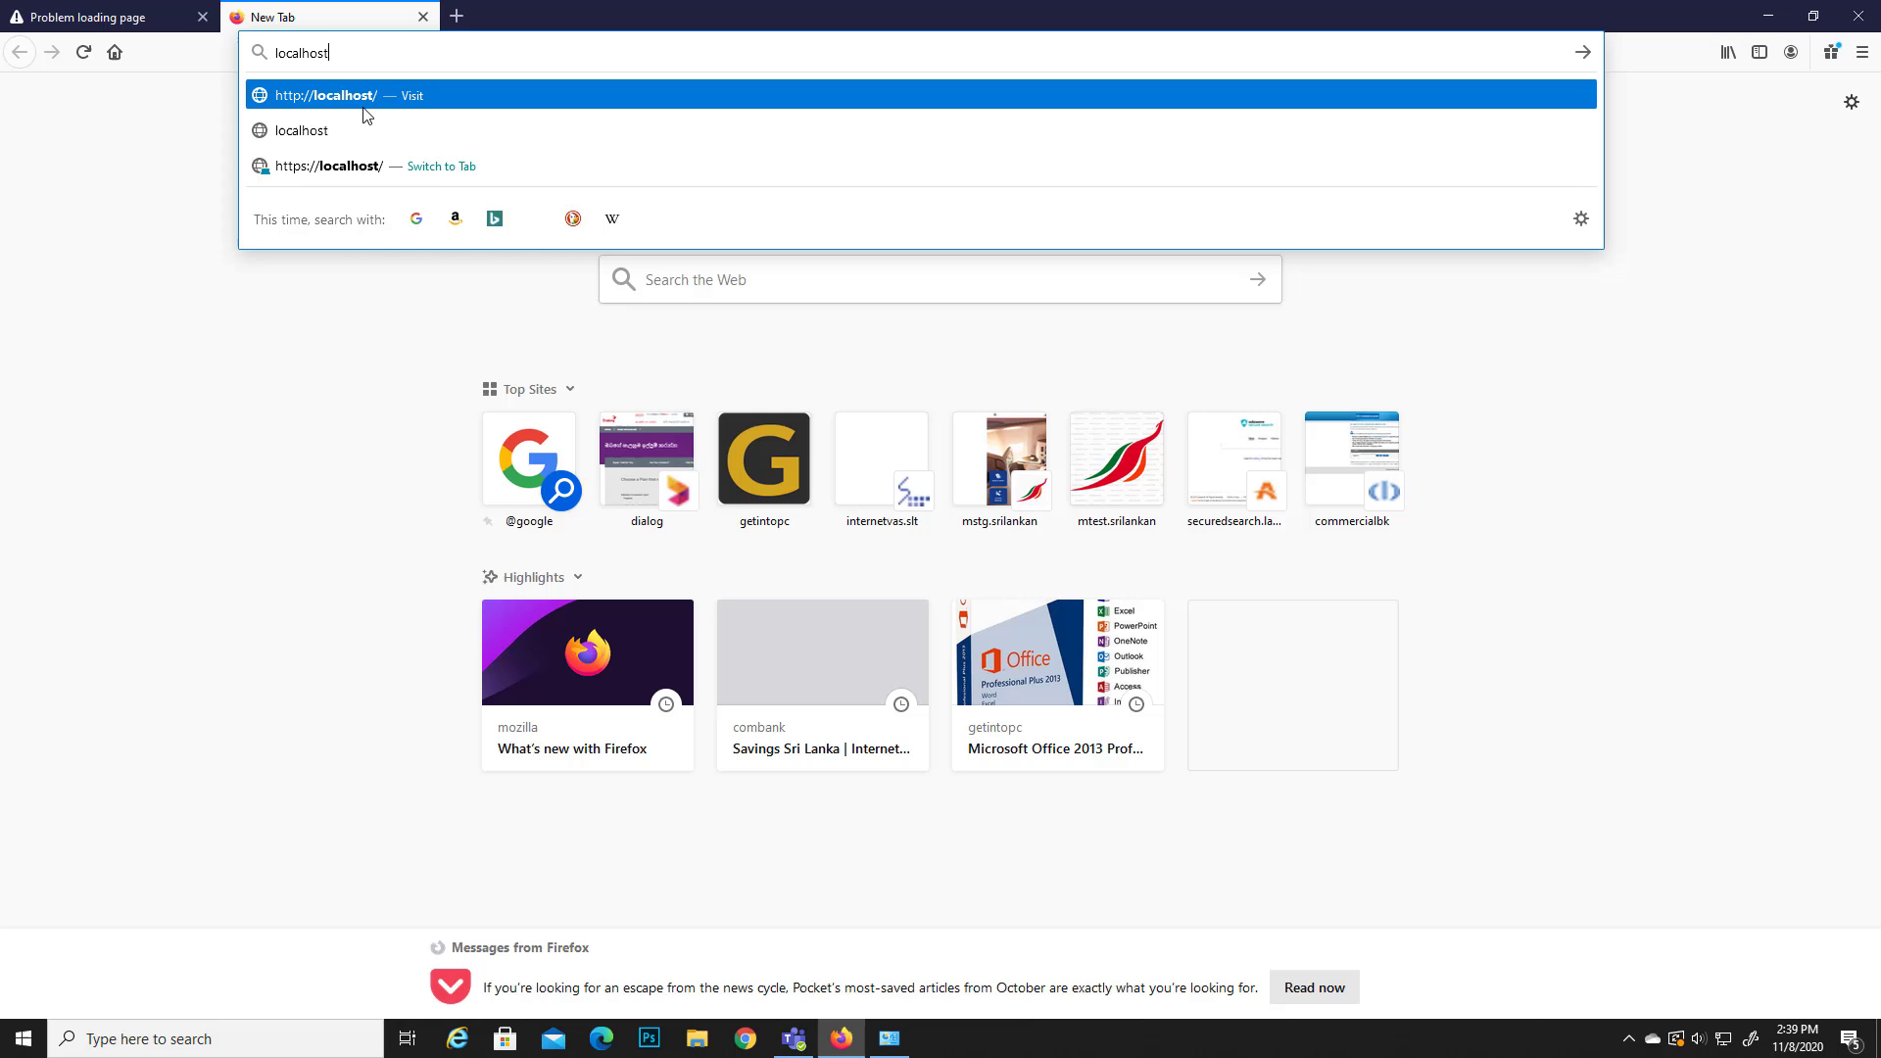
key(Return)
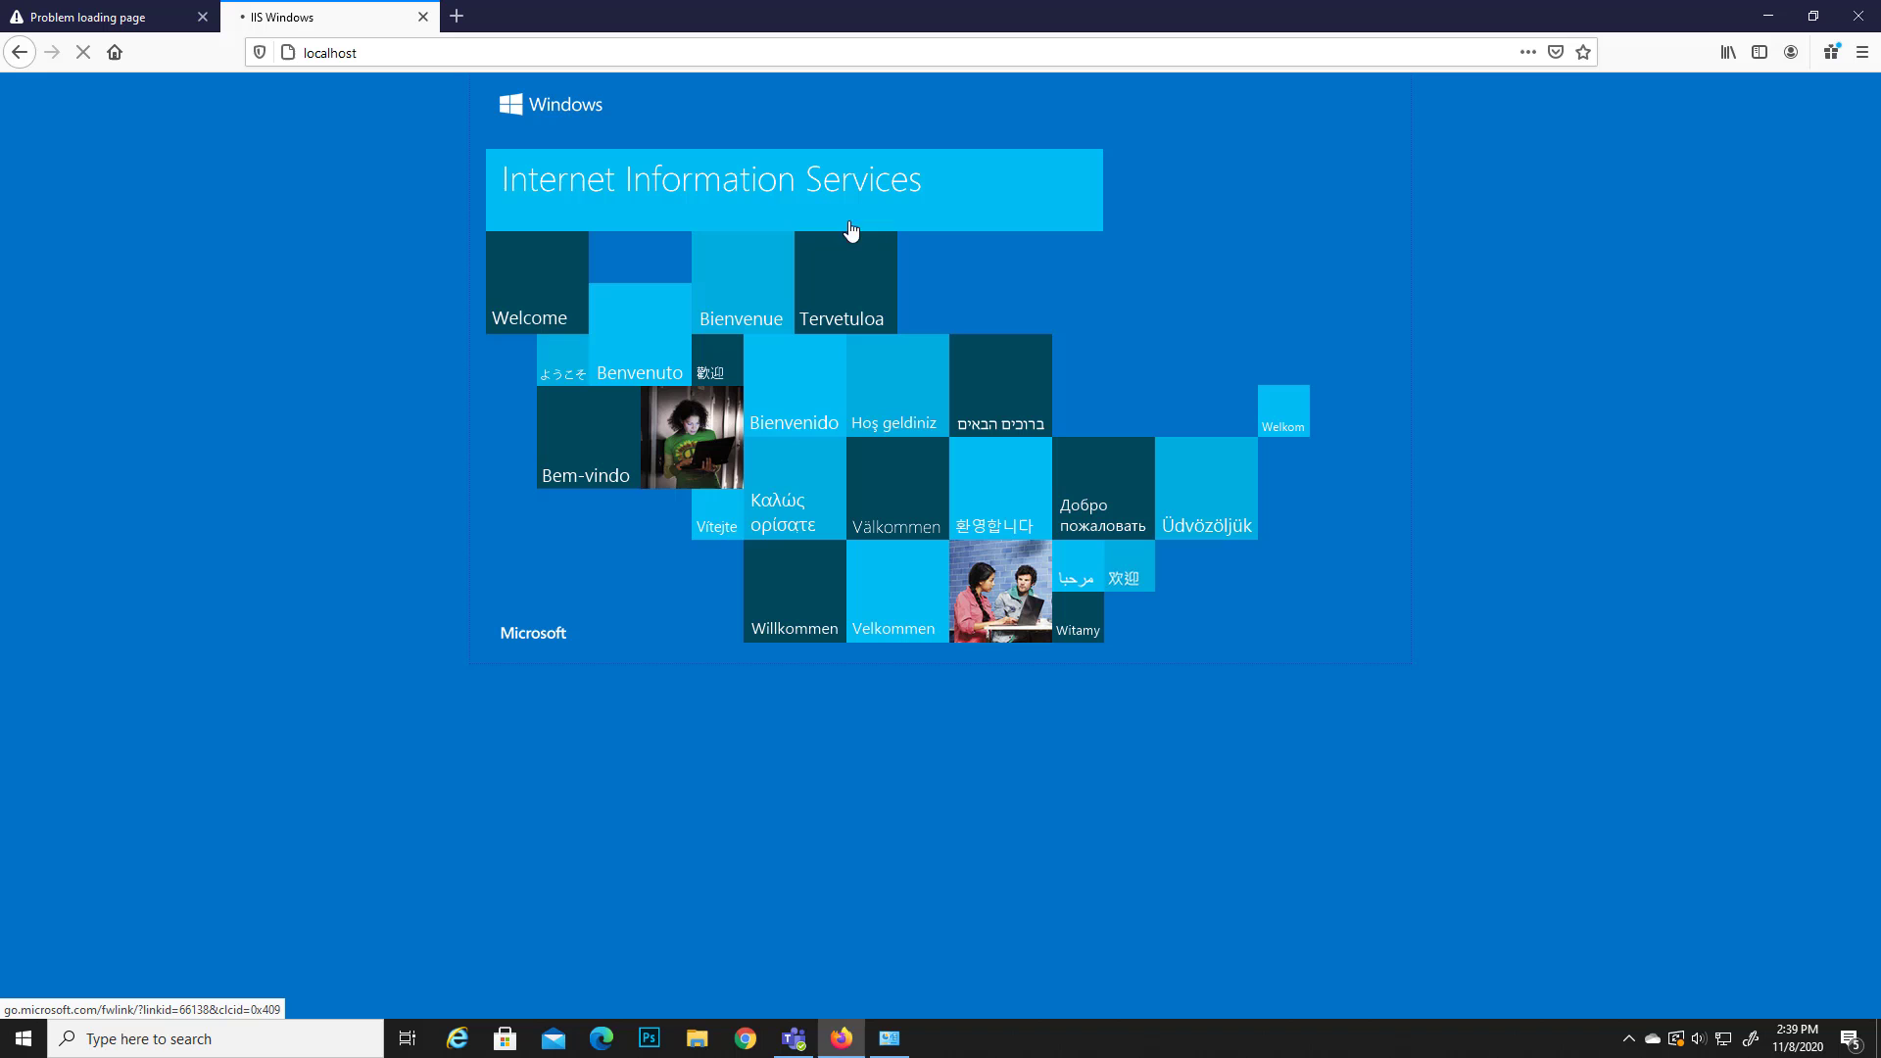
click(689, 621)
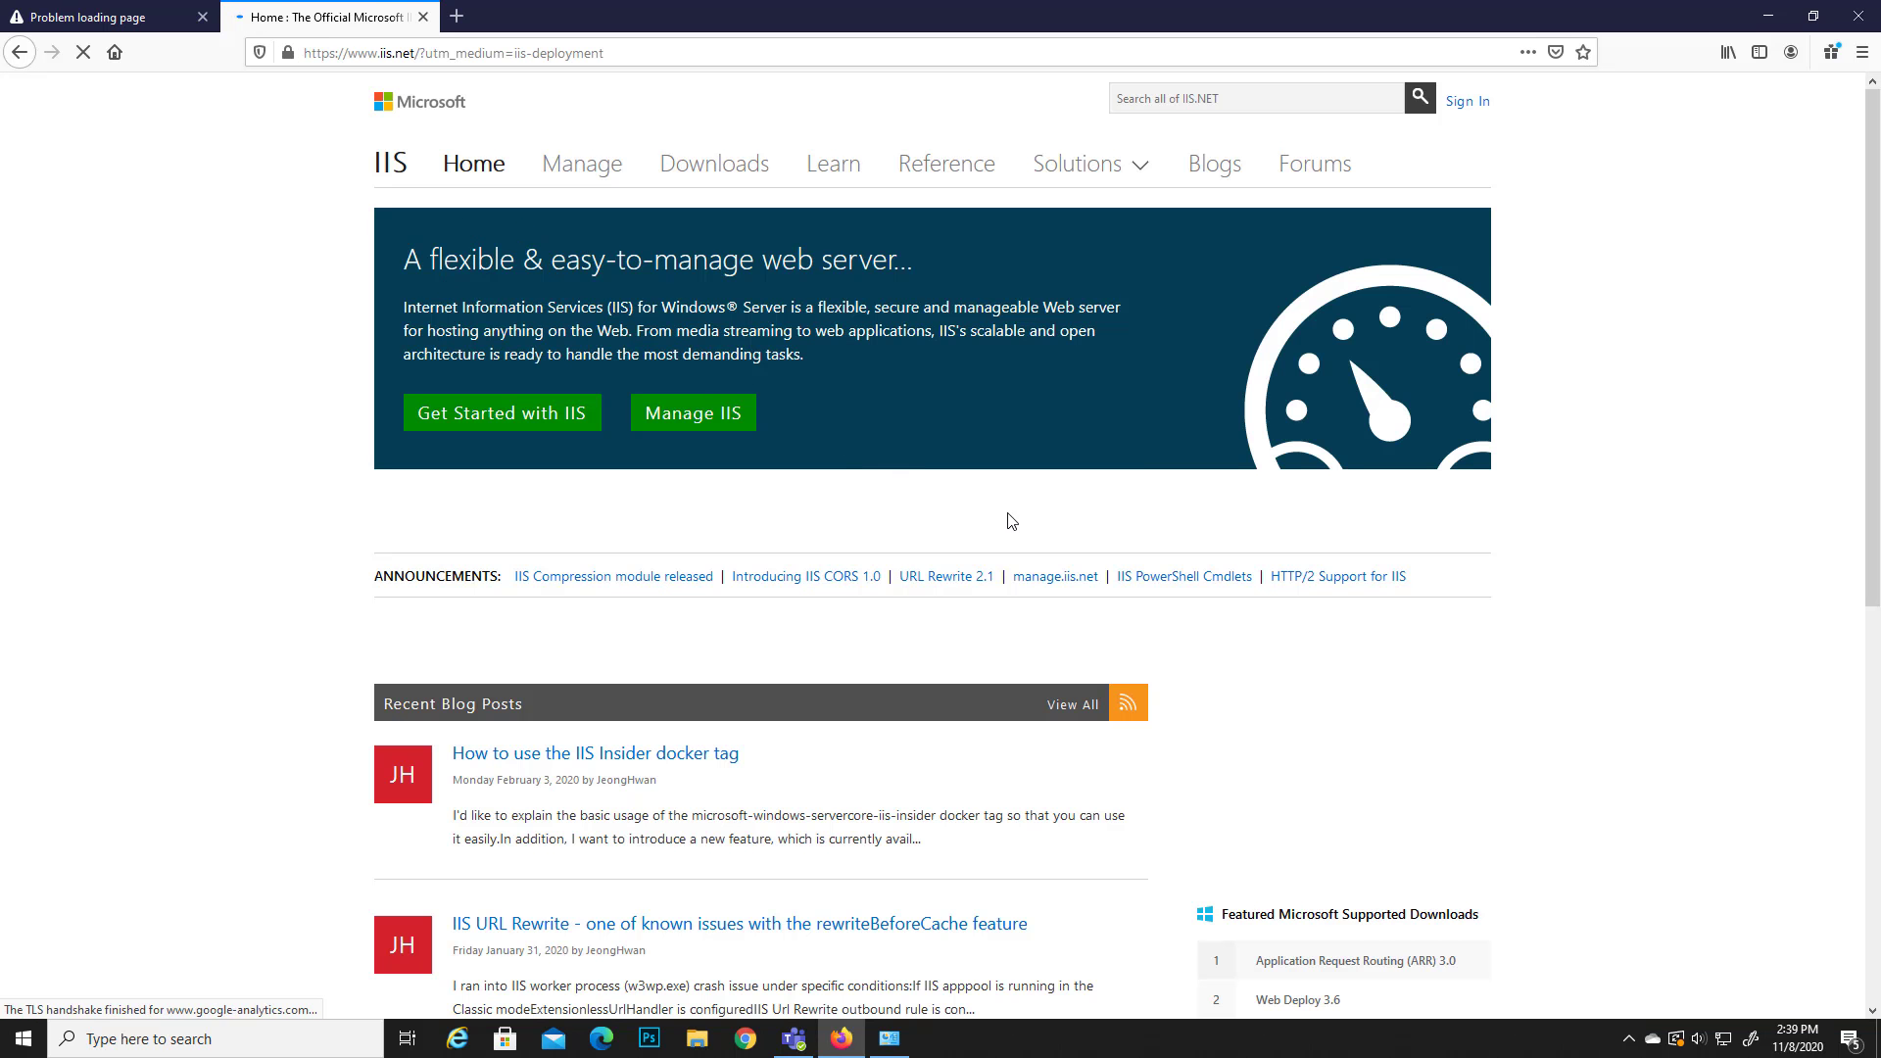
Search for 'iis' and launch IIS Manager as administrator
scroll(670, 530, down, 2)
scroll(670, 530, up, 1)
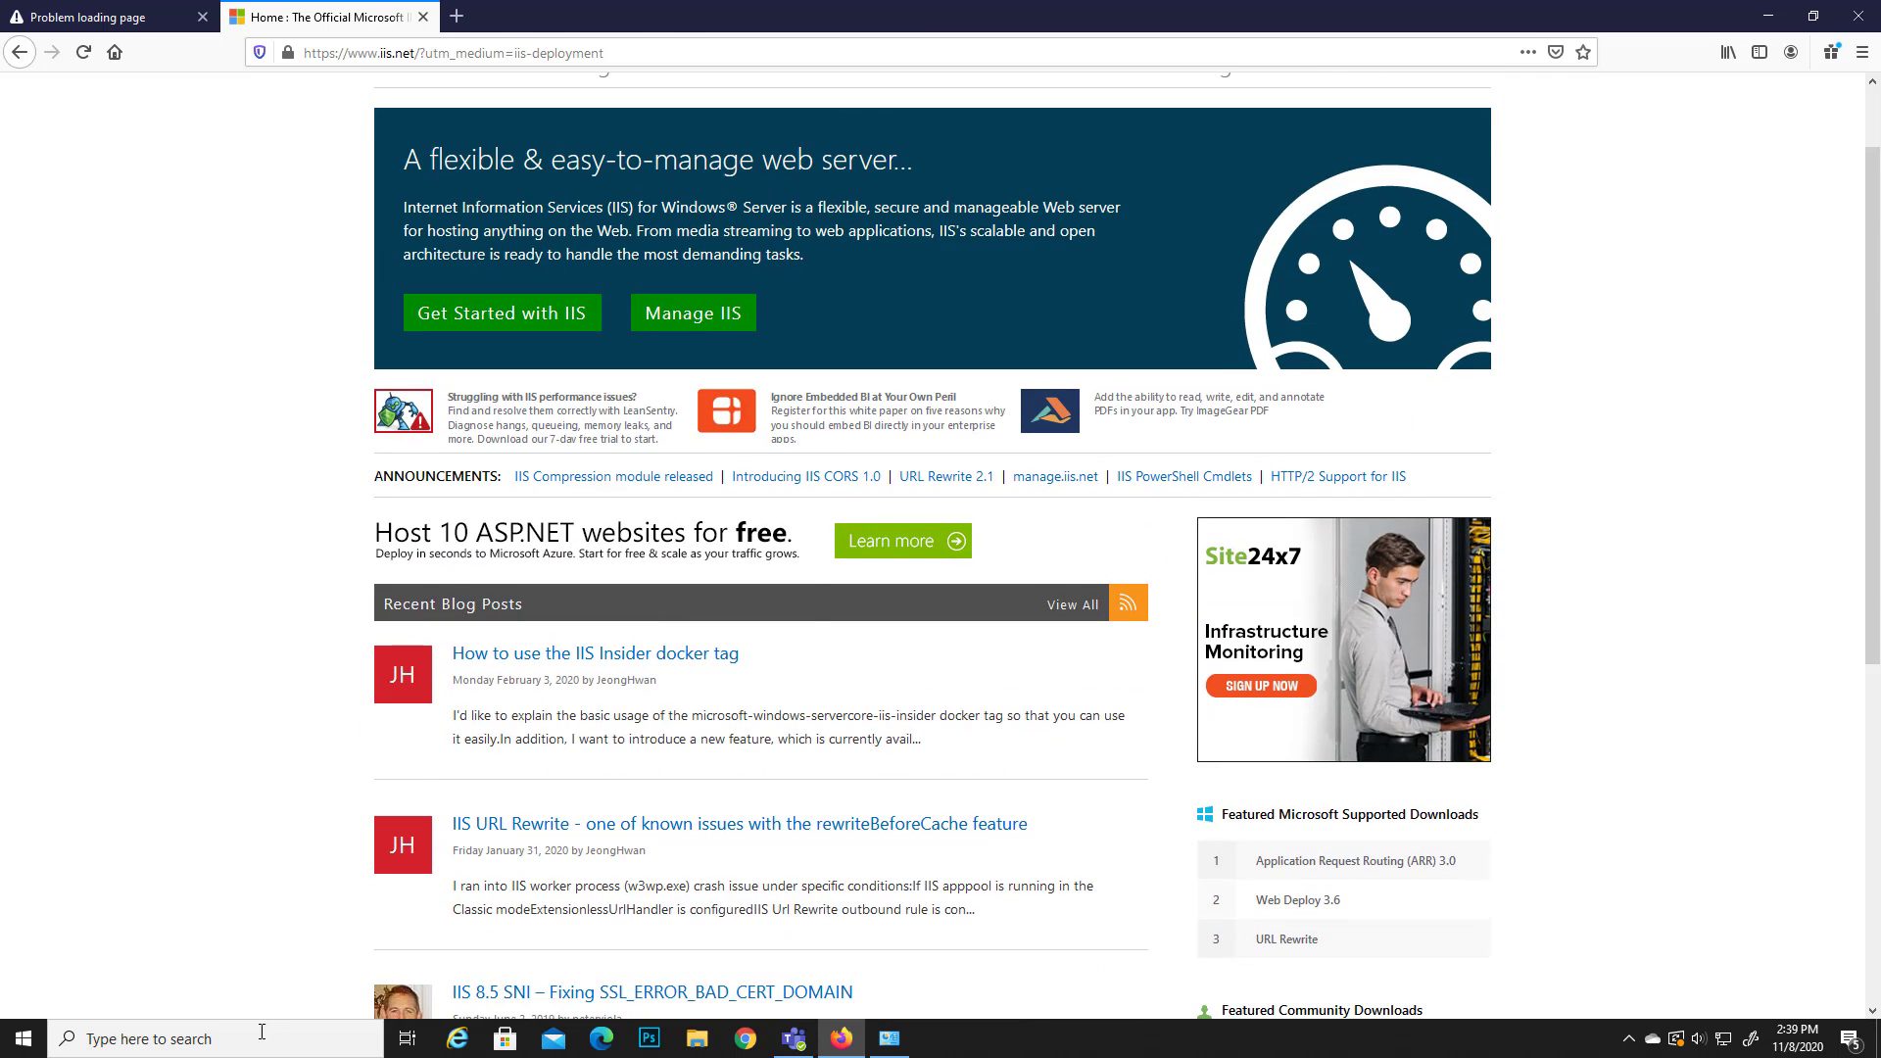
click(250, 1037)
text(iis)
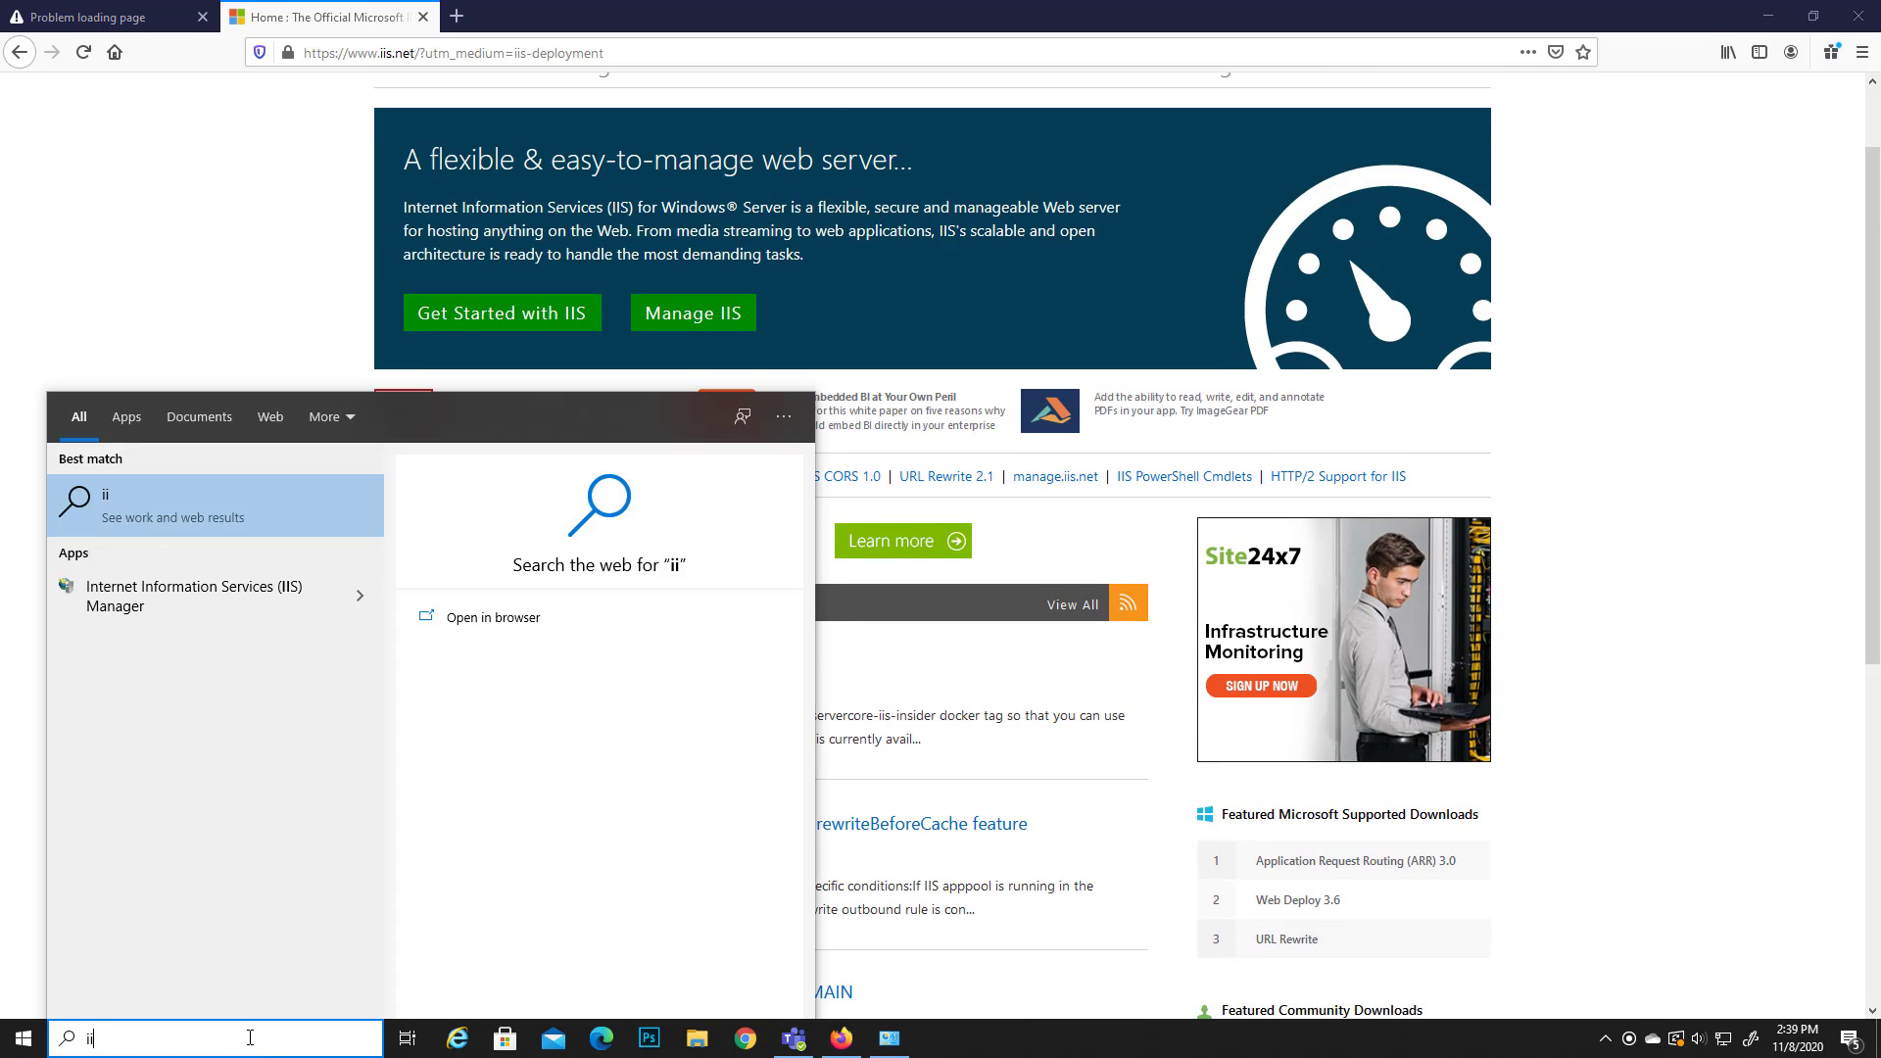
right_click(204, 613)
click(247, 632)
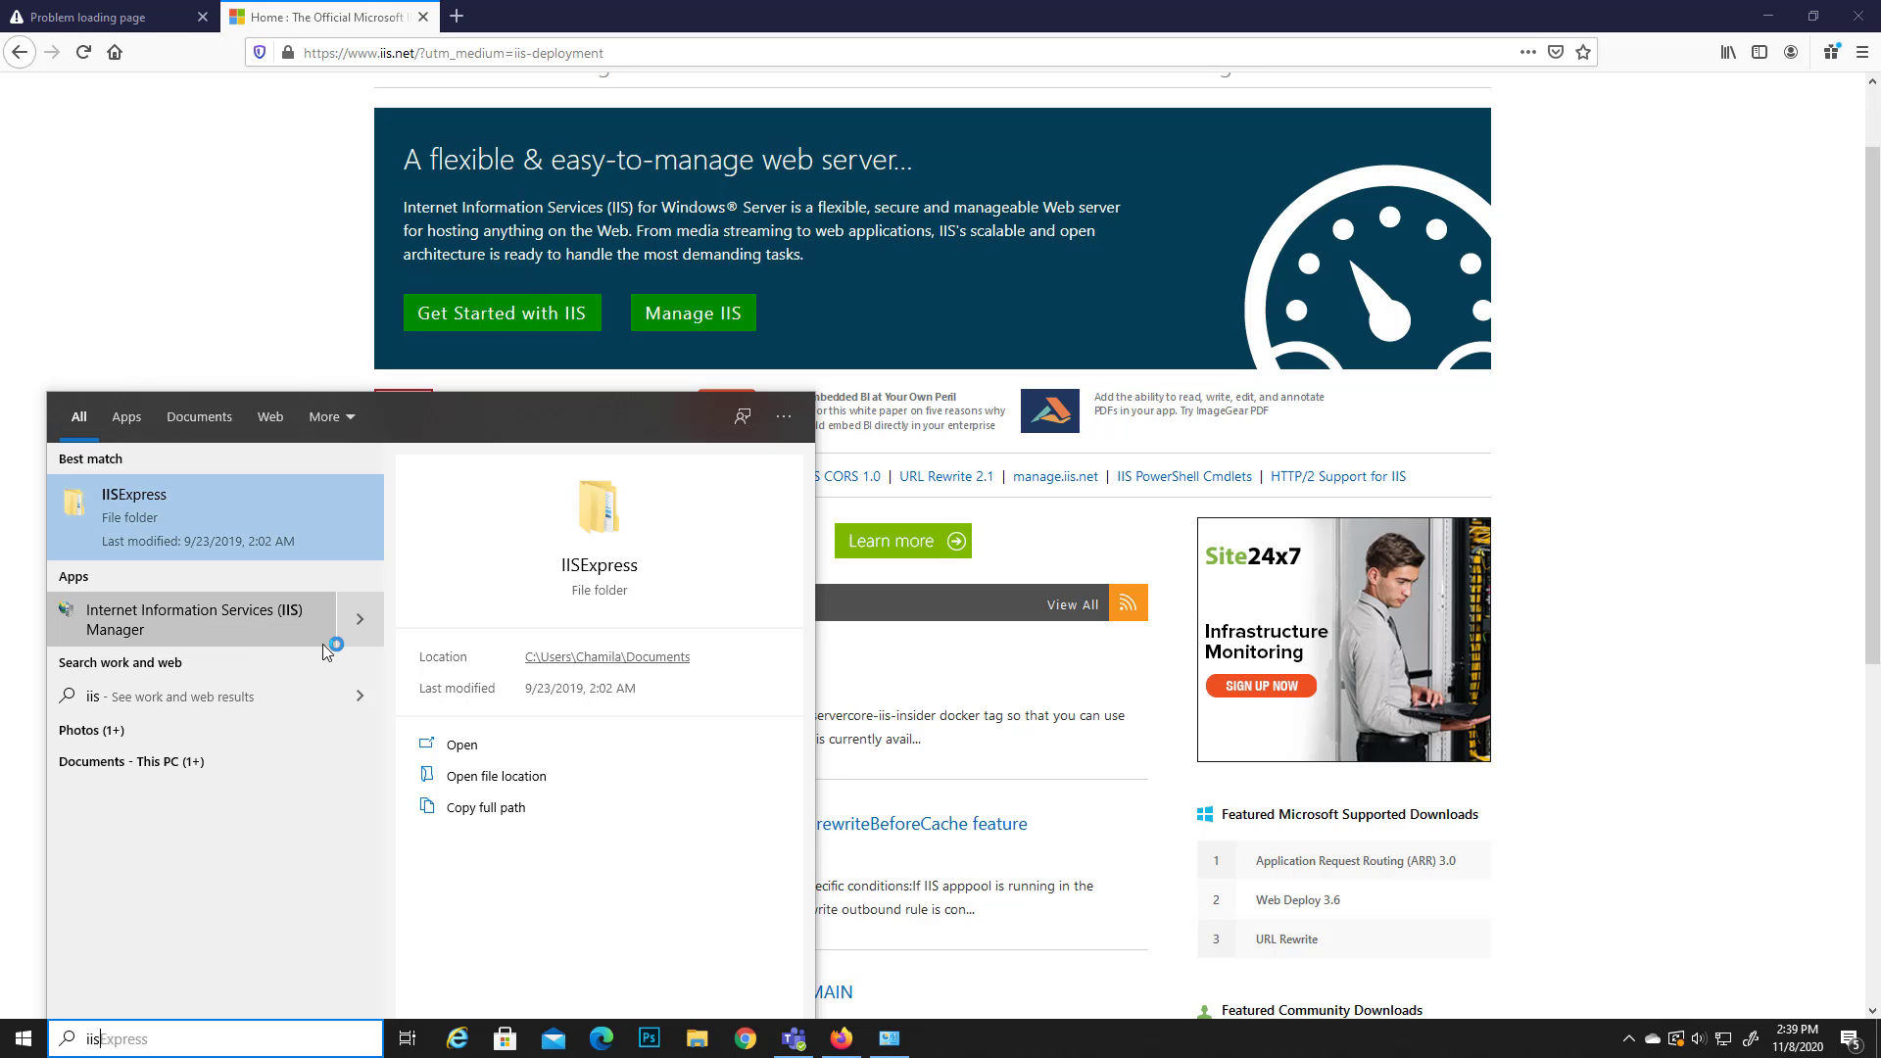
click(873, 123)
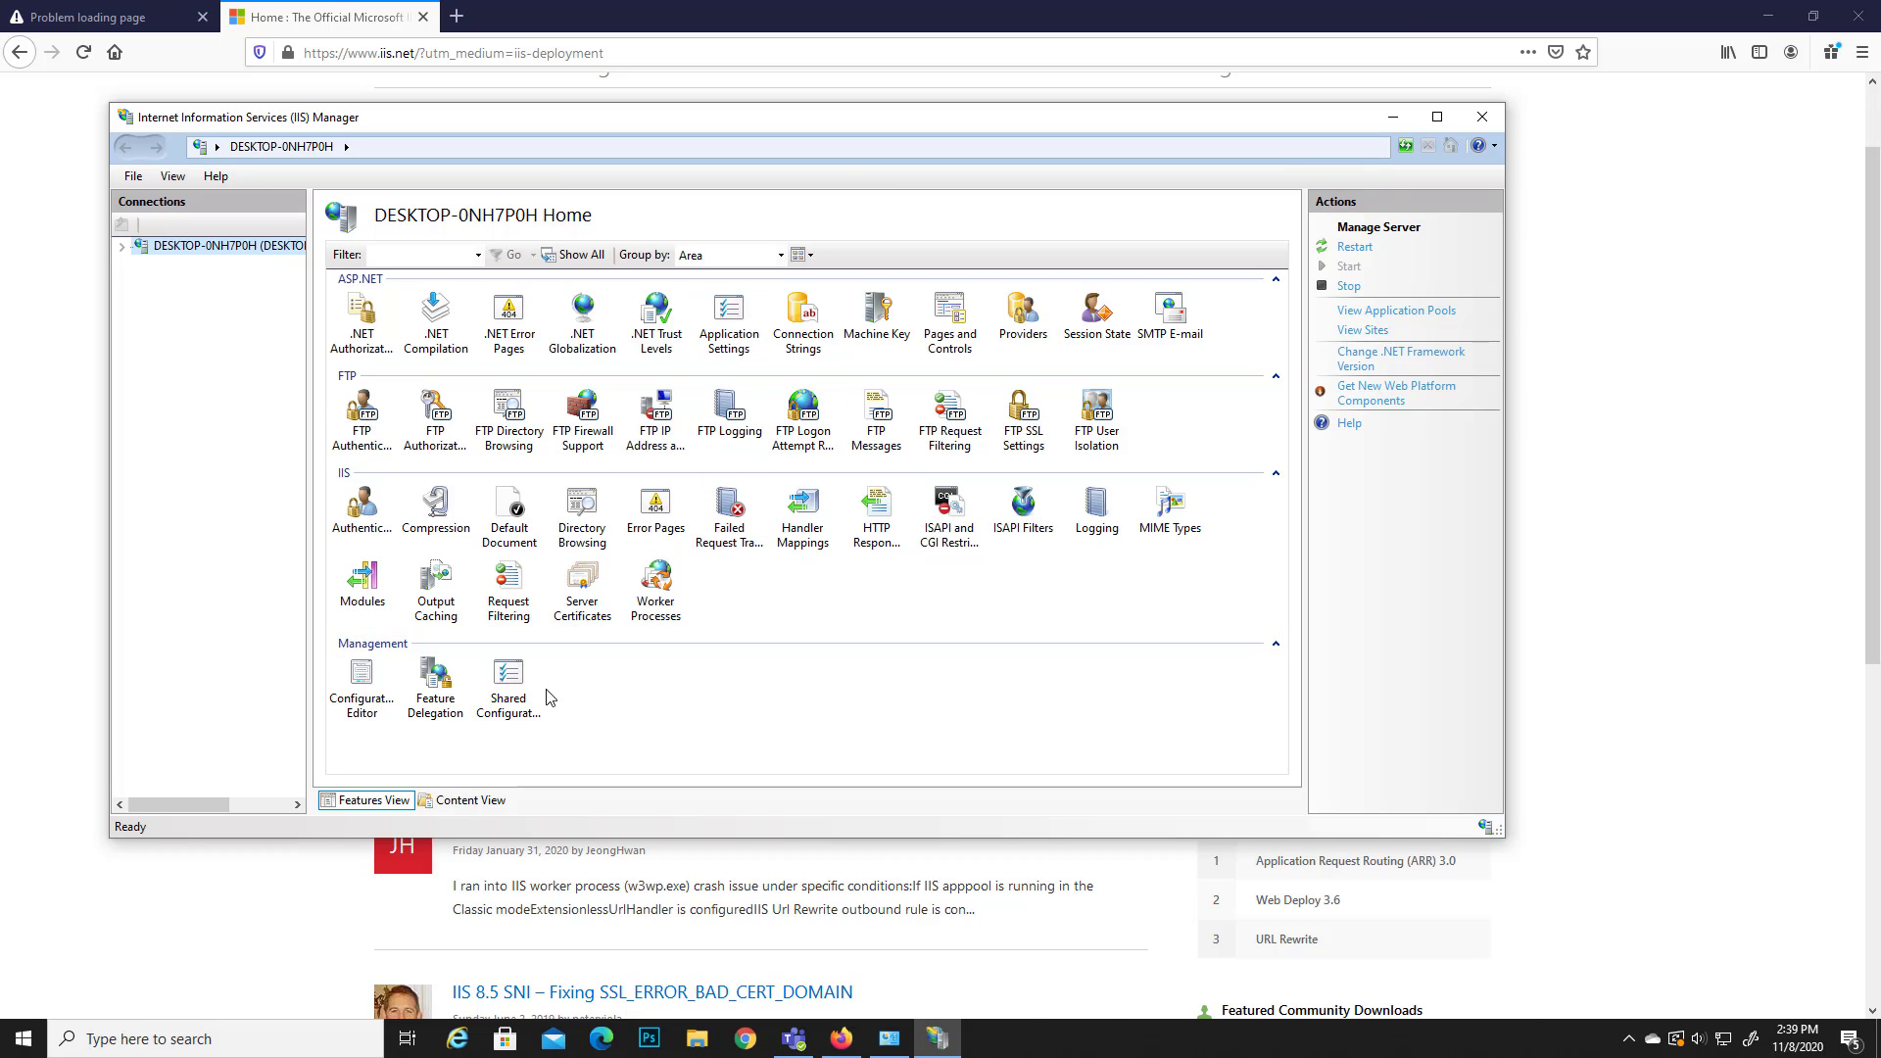
Expand the server and Sites nodes to reveal Default Web Site
click(121, 247)
click(141, 281)
right_click(162, 284)
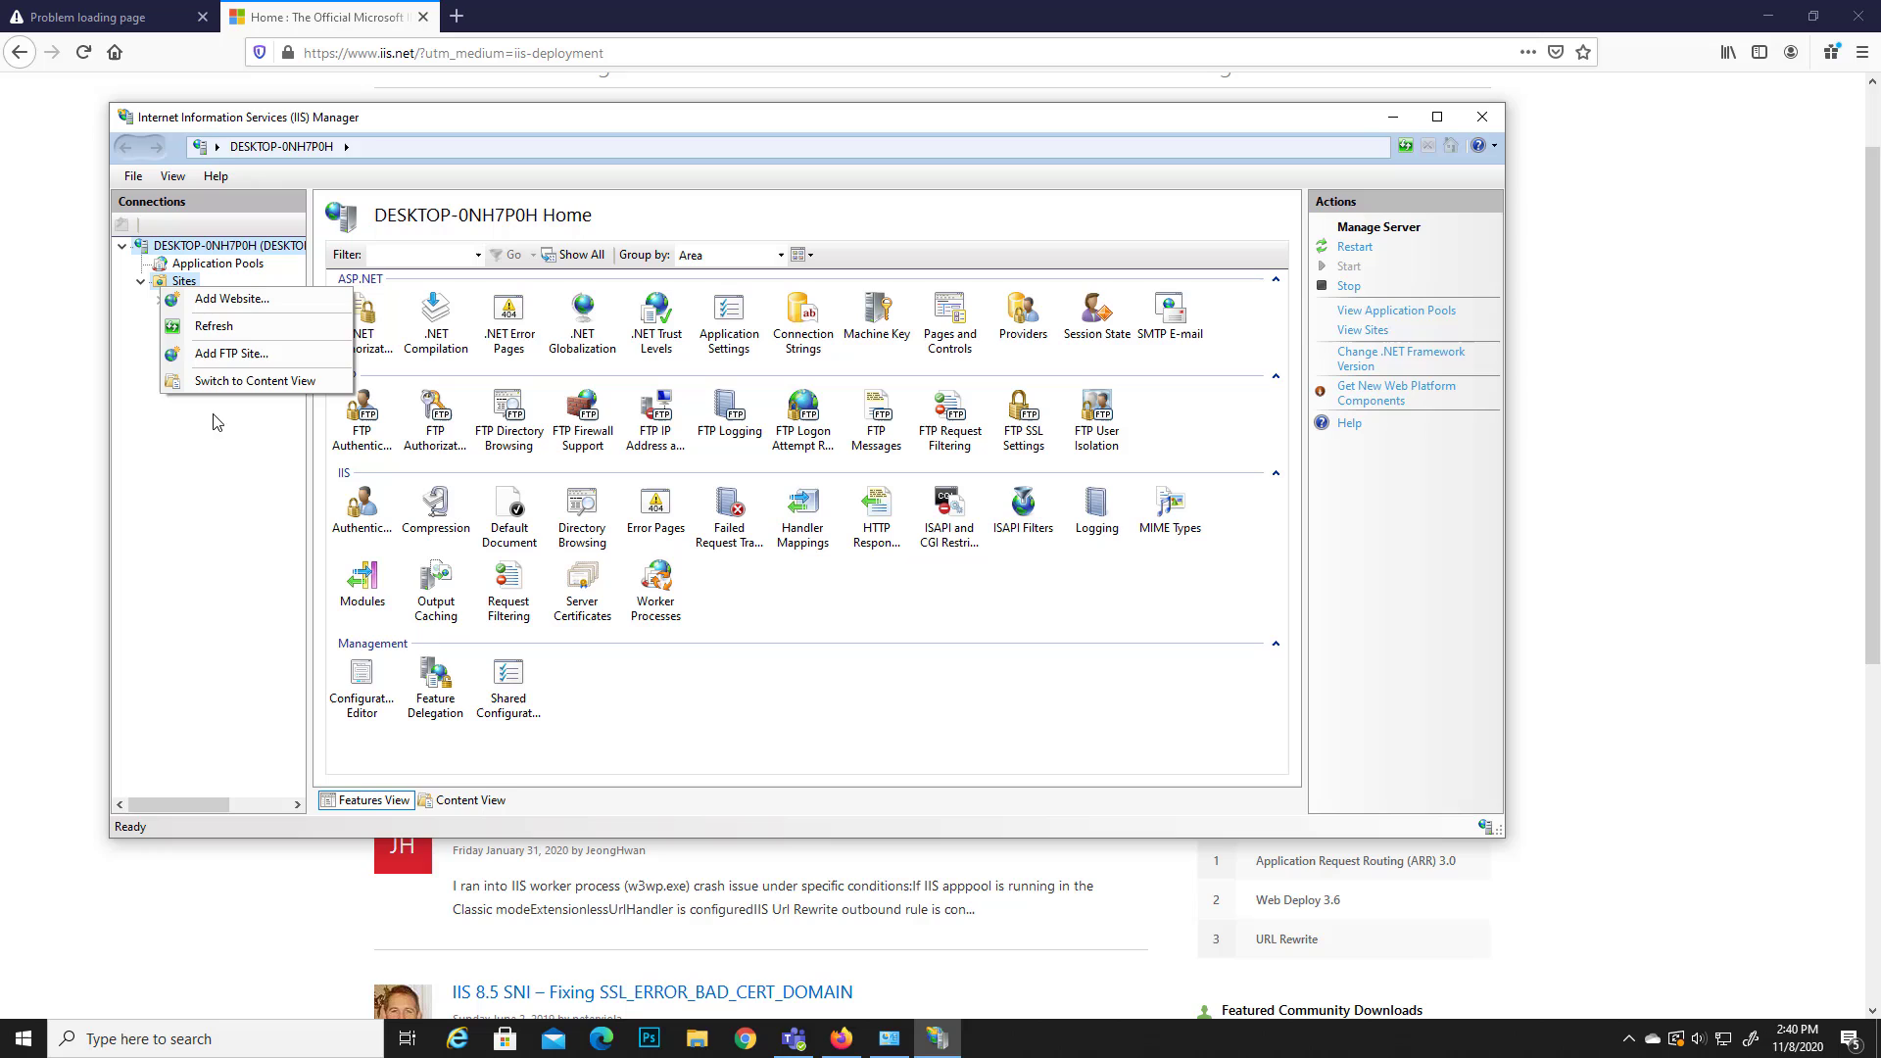
click(206, 501)
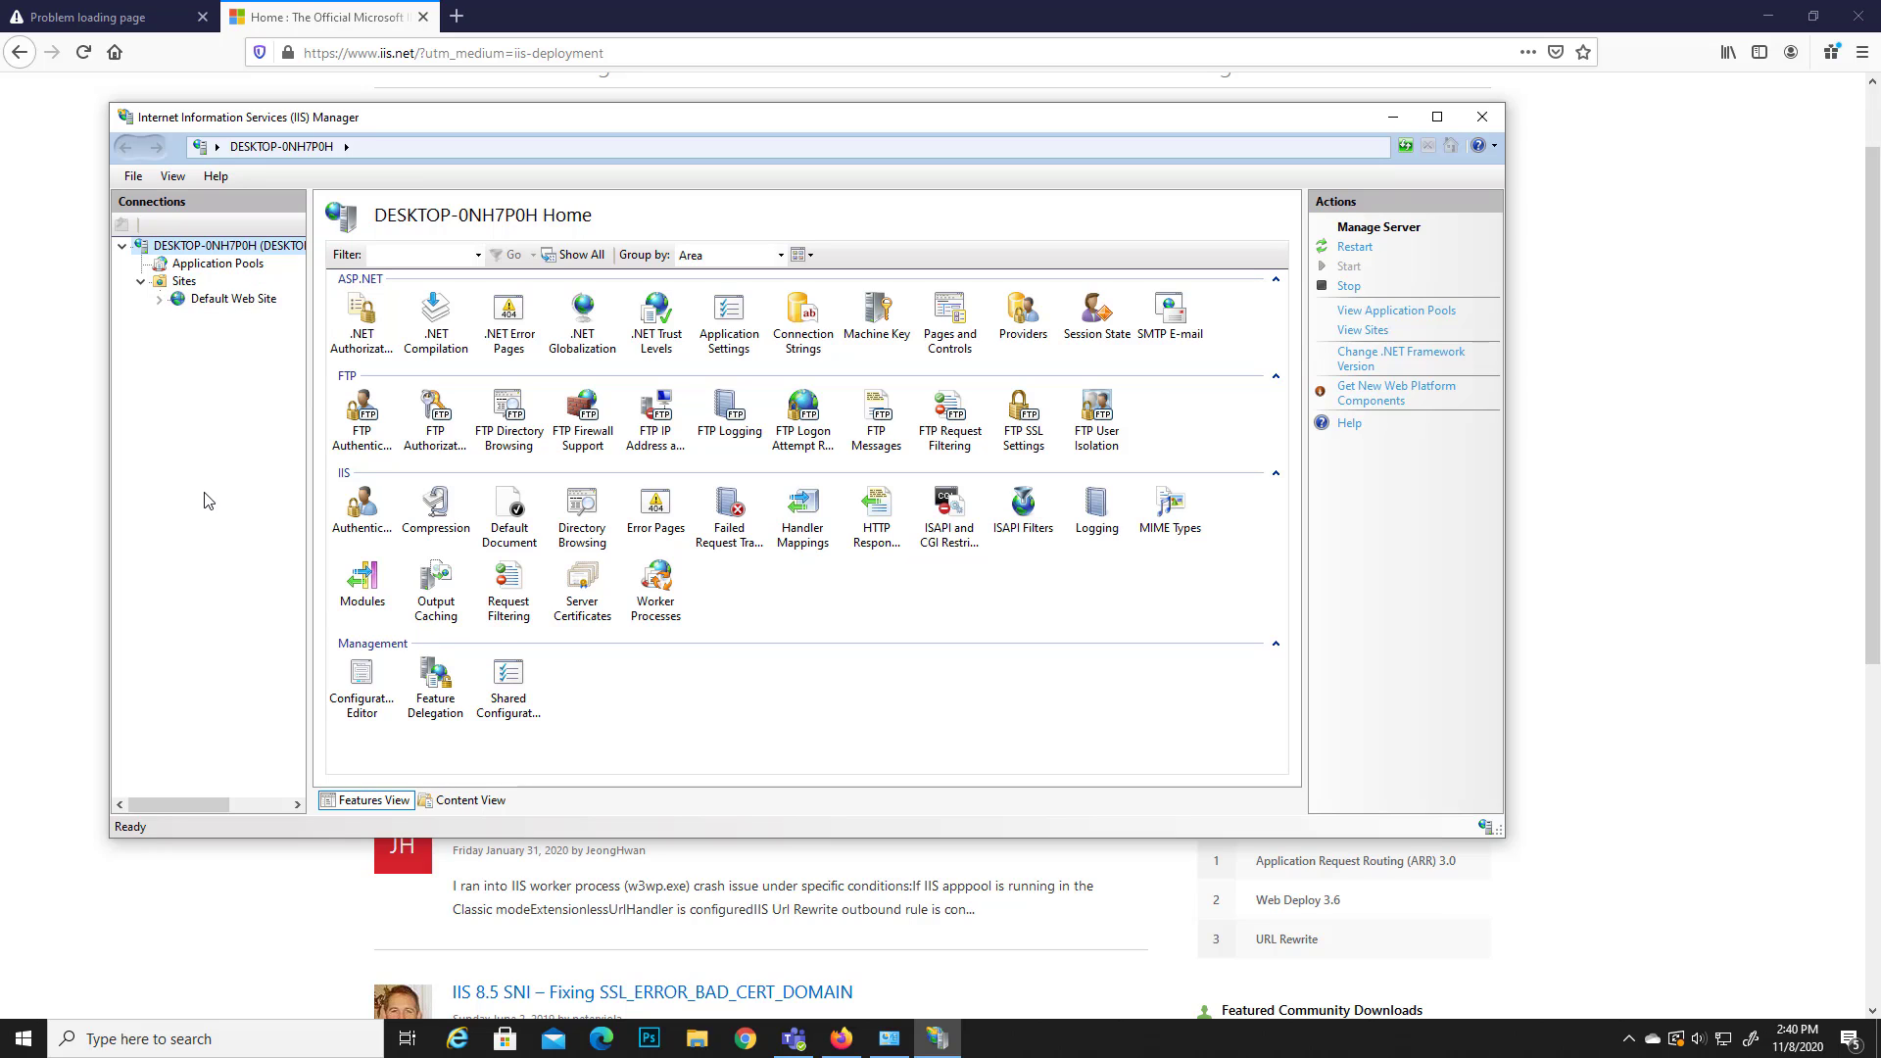